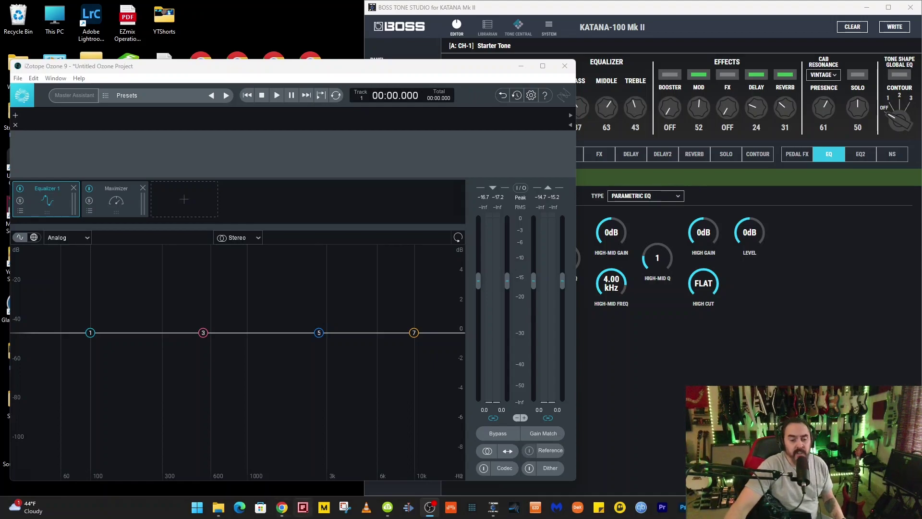
Switch to the browser, select the address of the Seek and Destroy guitar track video, and look at the 4K Video Downloader list.
{"action": "left_click", "coordinate": [282, 507]}
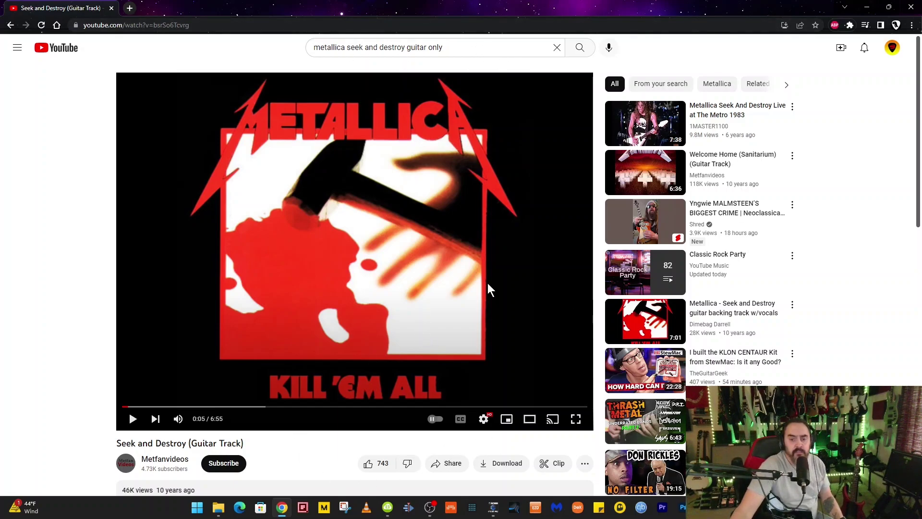
{"action": "left_click", "coordinate": [388, 507]}
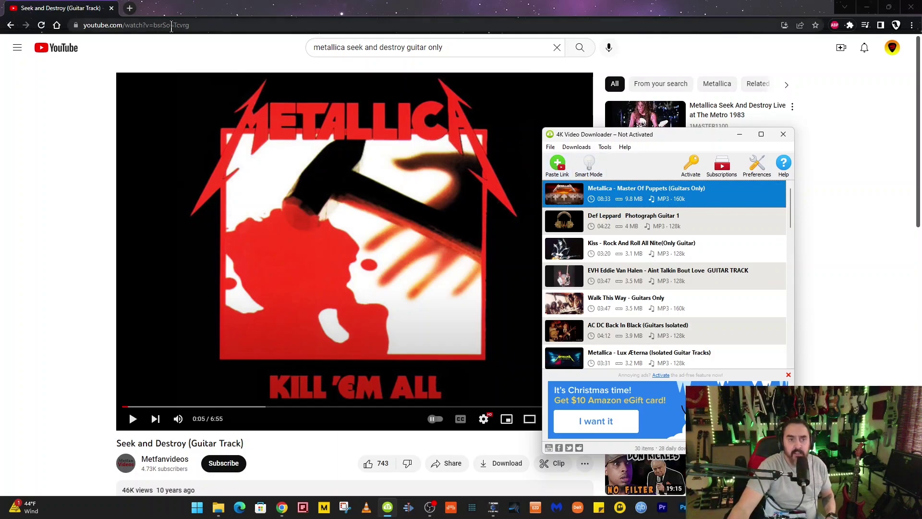
{"action": "left_click_drag", "start_coordinate": [194, 25], "coordinate": [72, 36]}
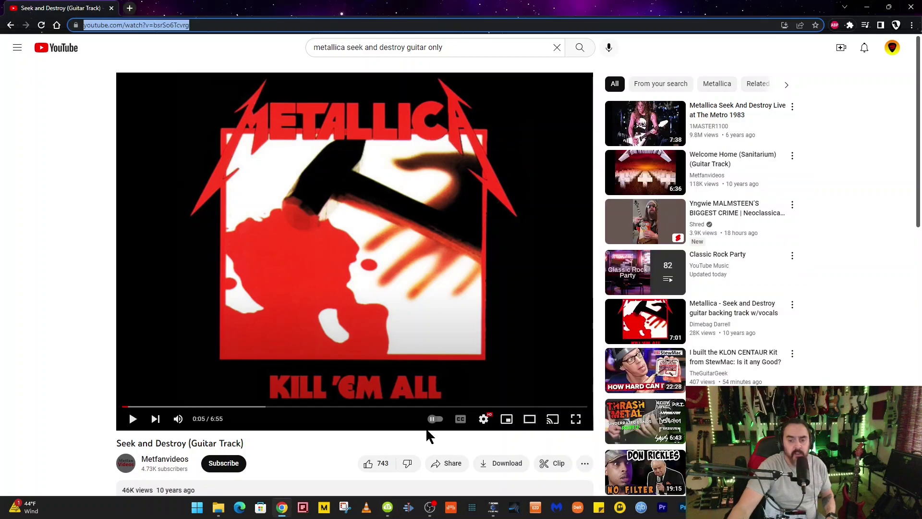
{"action": "left_click", "coordinate": [387, 507]}
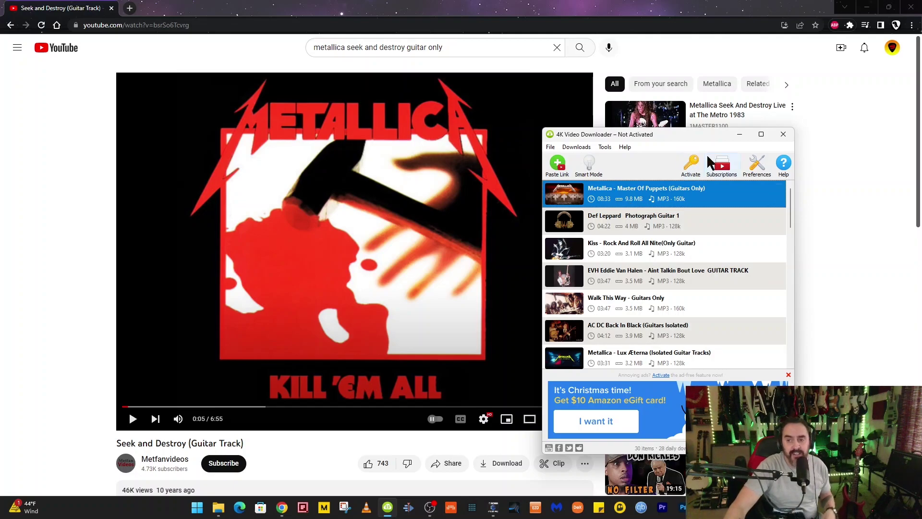
{"action": "left_click", "coordinate": [738, 136]}
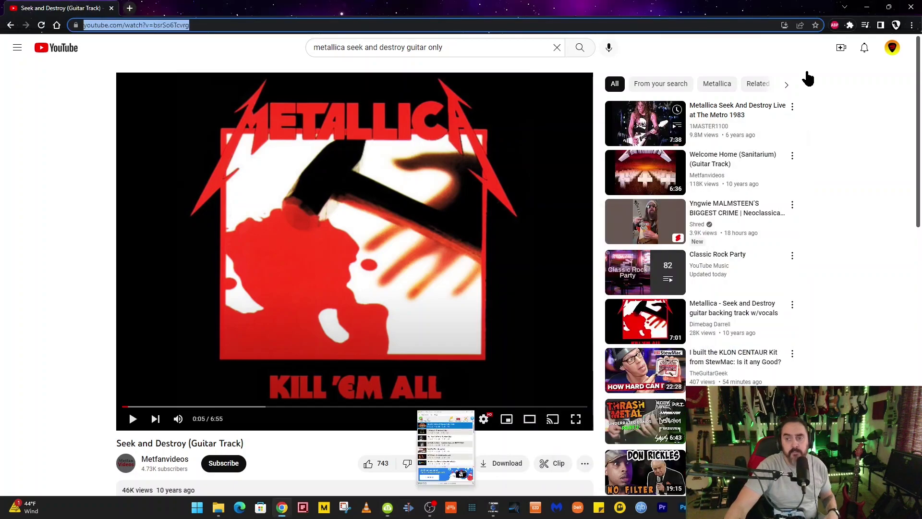
{"action": "left_click", "coordinate": [866, 11]}
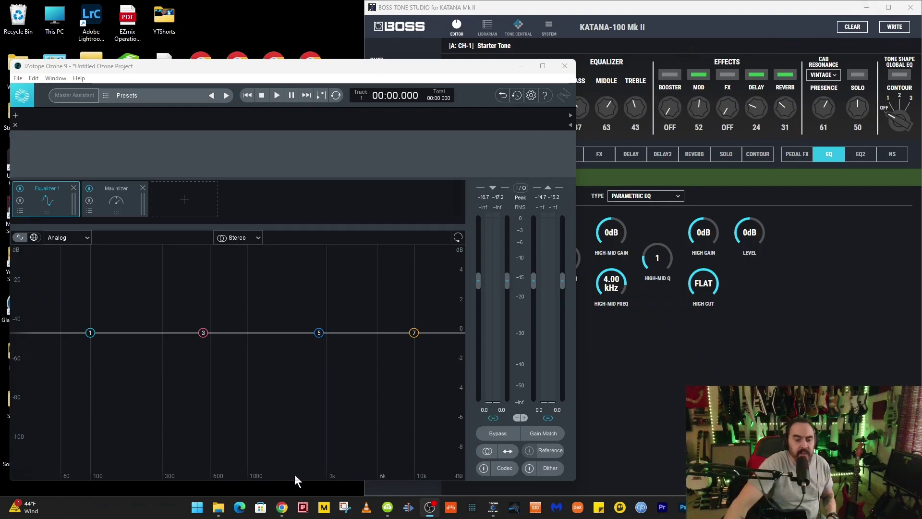
Load the Def Leppard Photograph Guitar 1 MP3 from the Metallica folder into the Ozone 9 project.
{"action": "left_click", "coordinate": [219, 509]}
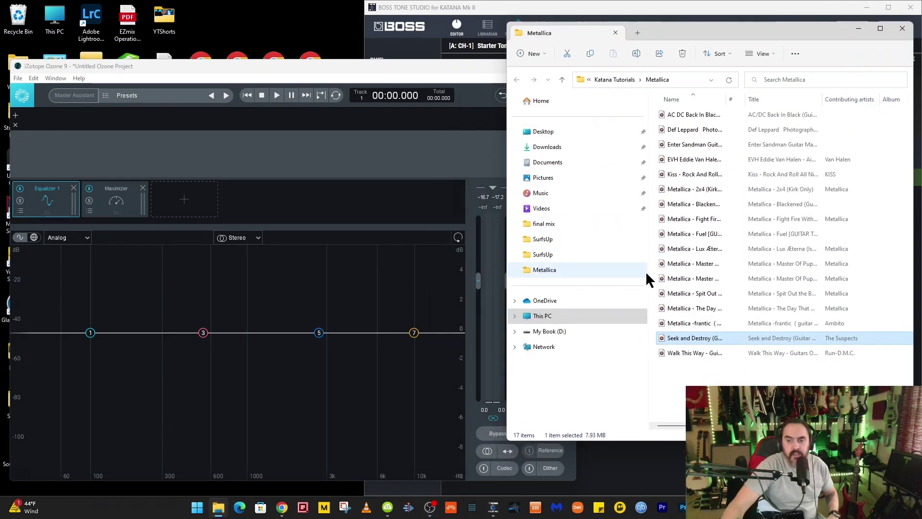
{"action": "left_click_drag", "start_coordinate": [697, 130], "coordinate": [98, 160]}
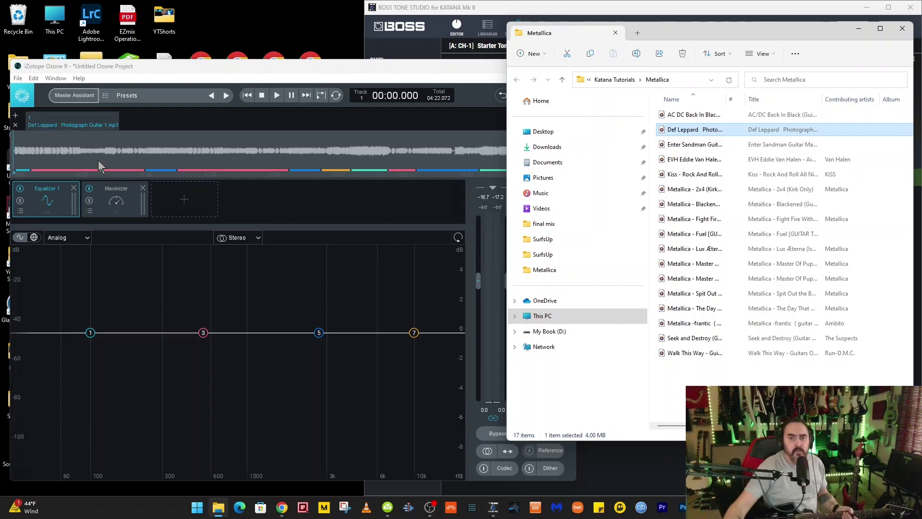
{"action": "left_click", "coordinate": [858, 28]}
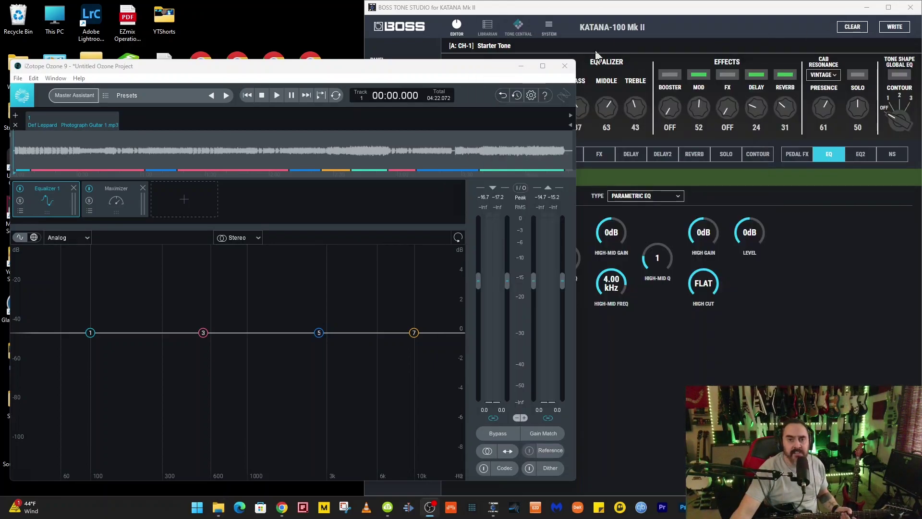
Switch to BOSS Tone Studio and turn off the delay, reverb and mod effects of the Starter Tone patch.
{"action": "left_click", "coordinate": [584, 25]}
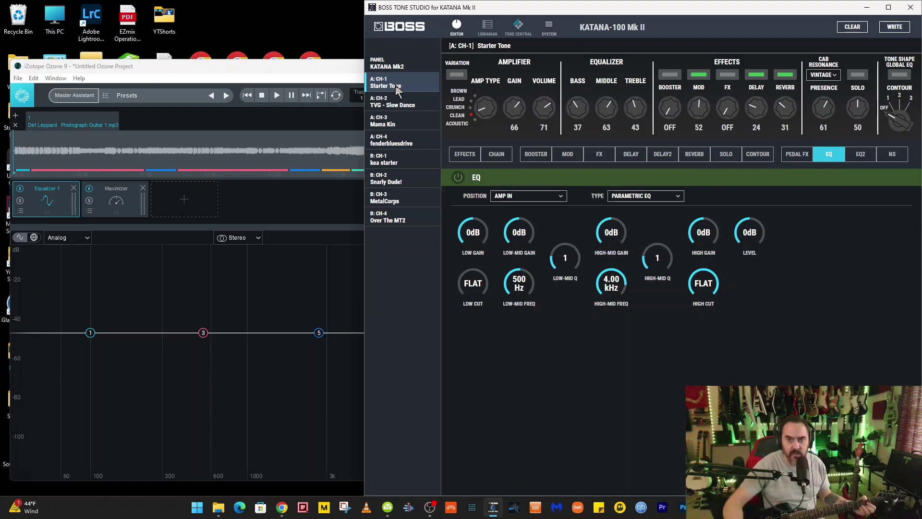
{"action": "left_click", "coordinate": [574, 157]}
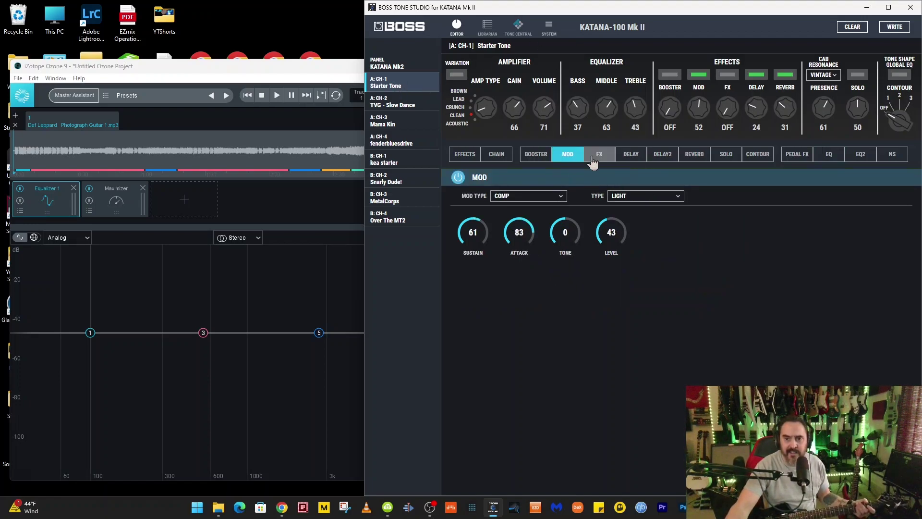
{"action": "left_click", "coordinate": [642, 166]}
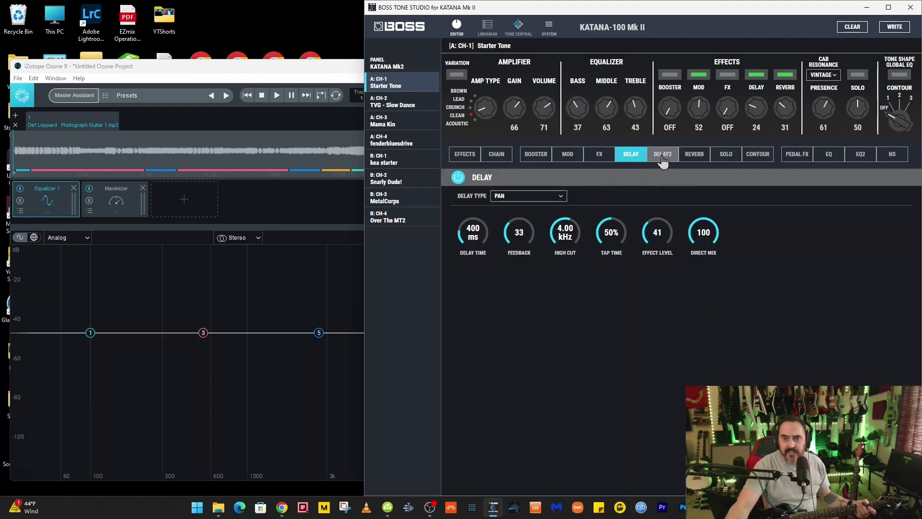
{"action": "left_click", "coordinate": [458, 177]}
{"action": "left_click", "coordinate": [694, 155]}
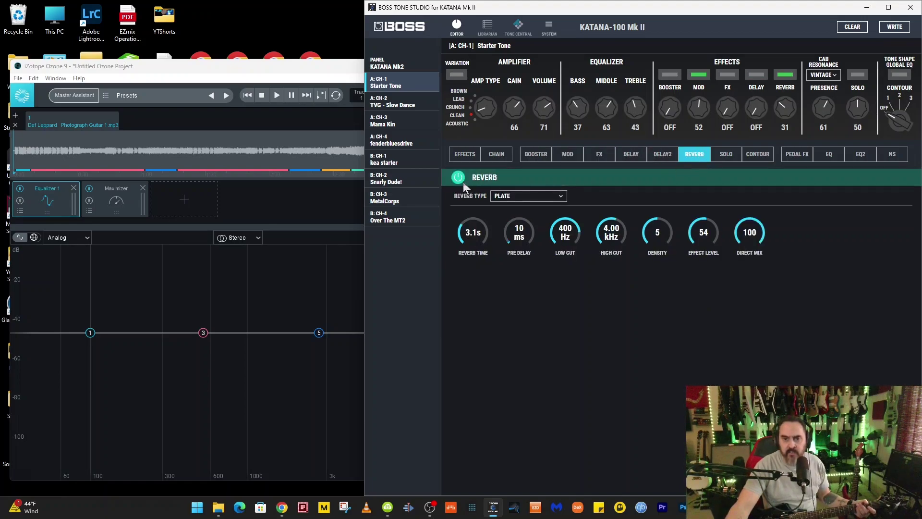
{"action": "left_click", "coordinate": [459, 178]}
{"action": "left_click", "coordinate": [562, 156]}
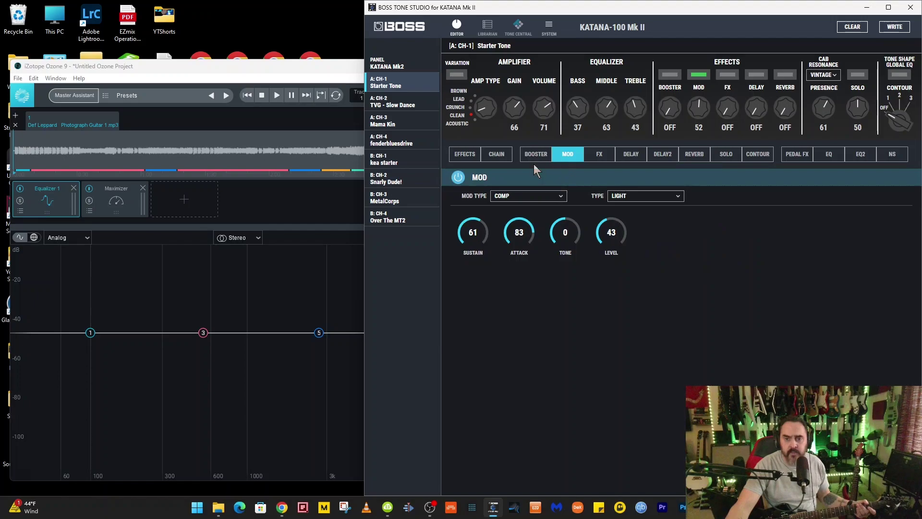
{"action": "left_click", "coordinate": [458, 178]}
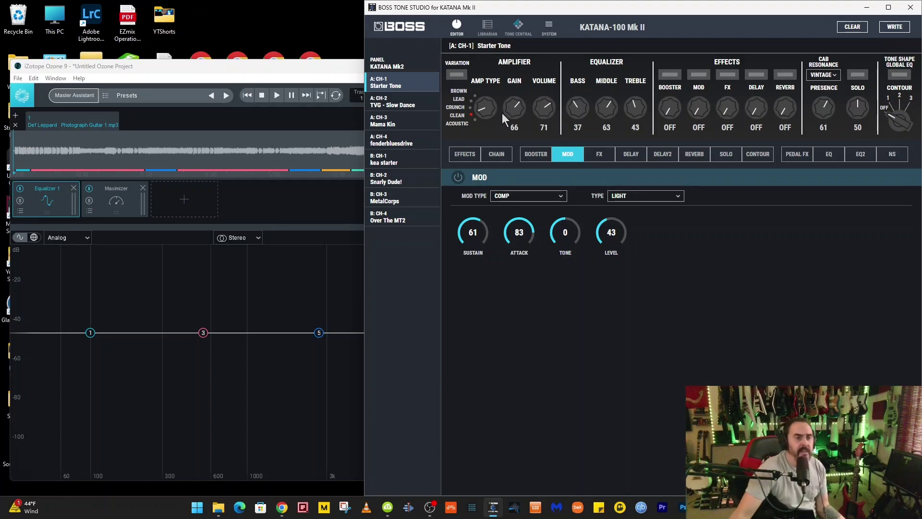
Switch to Ozone 9, add a Match EQ module after the Maximizer and display its settings.
{"action": "left_click", "coordinate": [301, 66]}
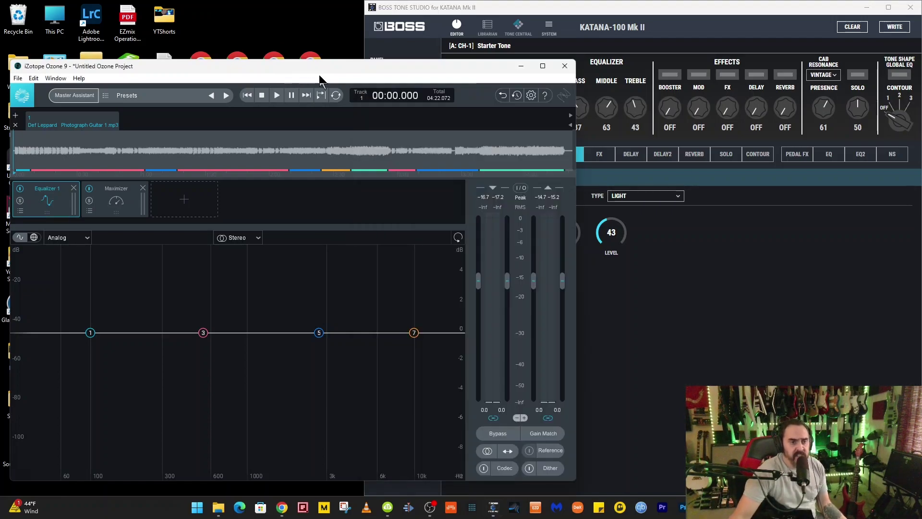
{"action": "left_click", "coordinate": [184, 197]}
{"action": "left_click", "coordinate": [183, 322]}
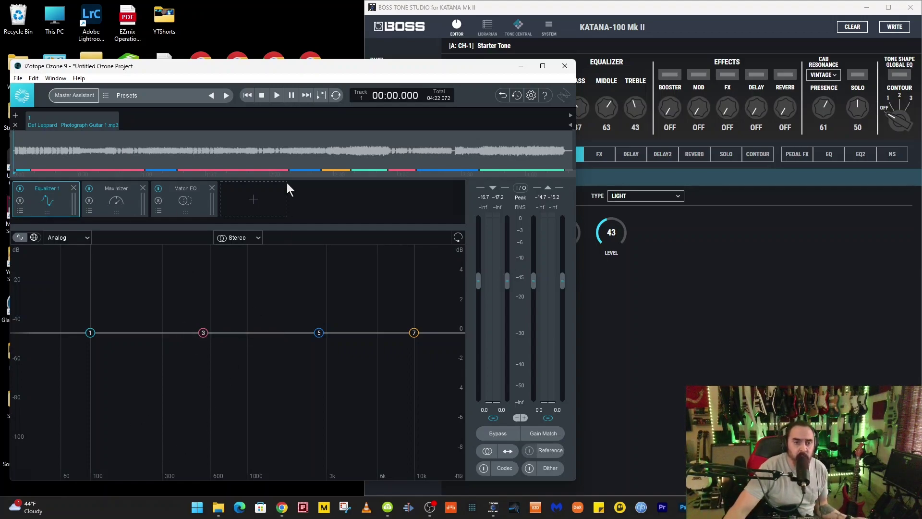
{"action": "left_click", "coordinate": [196, 198]}
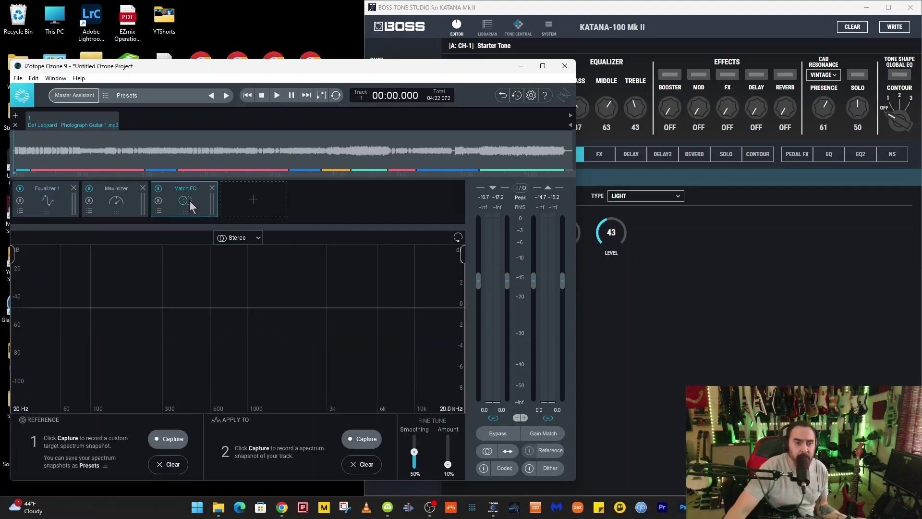
Capture a Match EQ reference spectrum from about the first 10 seconds of the Photograph guitar track, ending playback once captured.
{"action": "left_click", "coordinate": [173, 440]}
{"action": "left_click", "coordinate": [278, 95]}
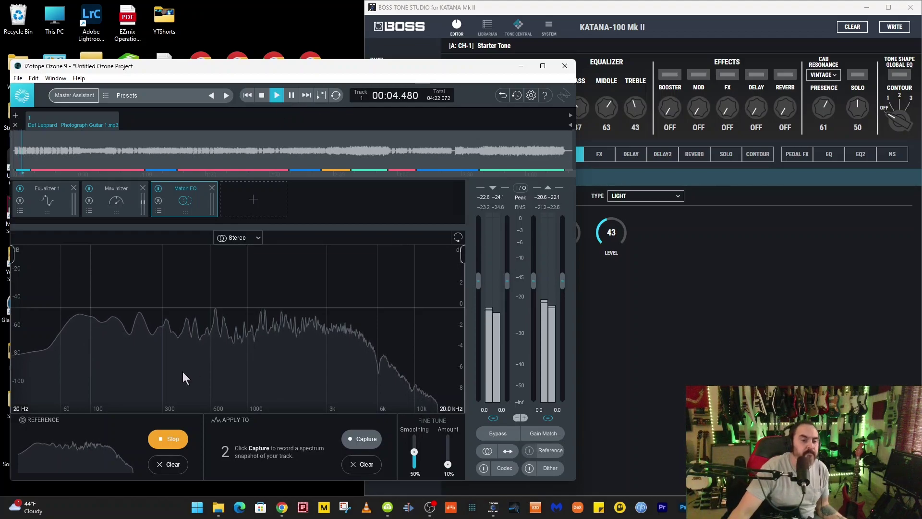
{"action": "left_click", "coordinate": [172, 442]}
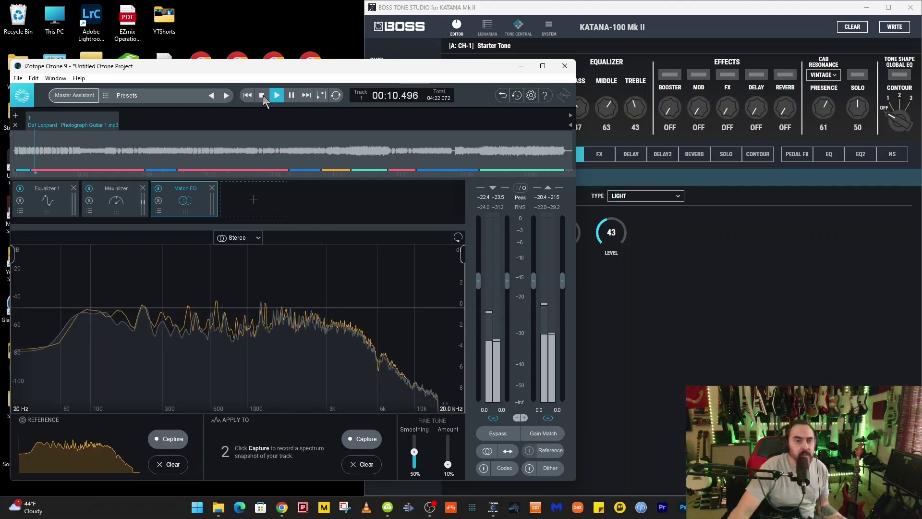
{"action": "key", "text": "space"}
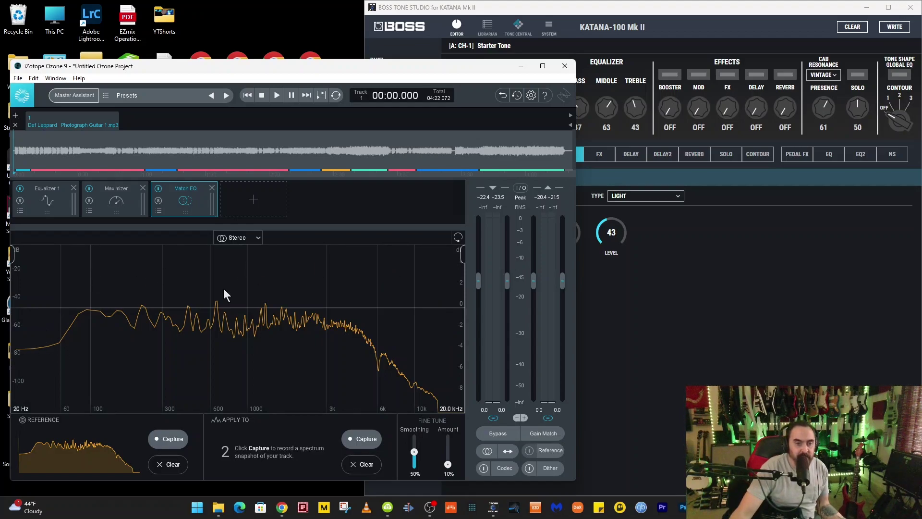
Switch to BOSS Tone Studio and set the Starter Tone patch's EQ type to GE-10.
{"action": "left_click", "coordinate": [716, 290]}
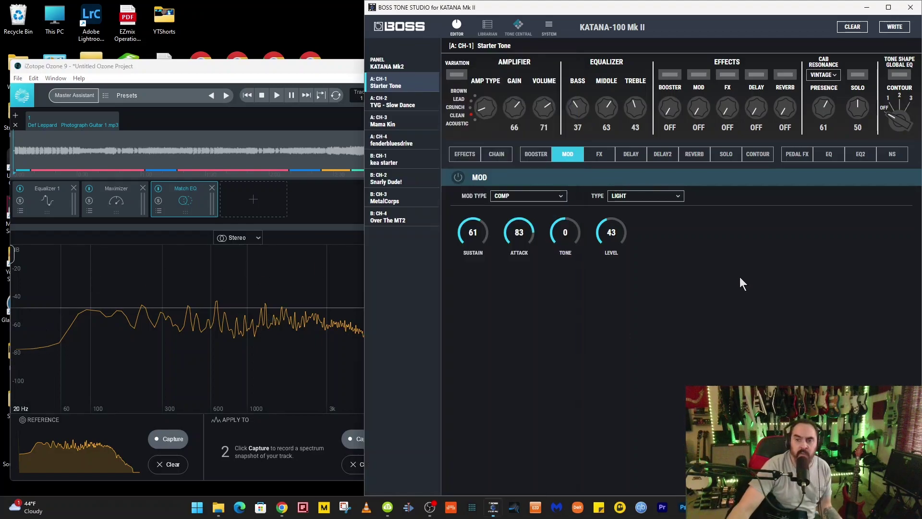
{"action": "left_click", "coordinate": [829, 154]}
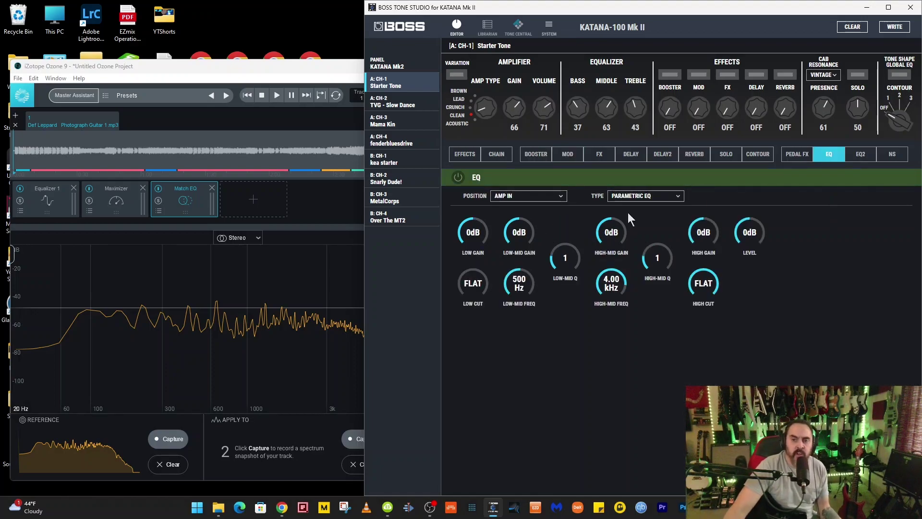
{"action": "left_click", "coordinate": [646, 196]}
{"action": "left_click", "coordinate": [642, 226]}
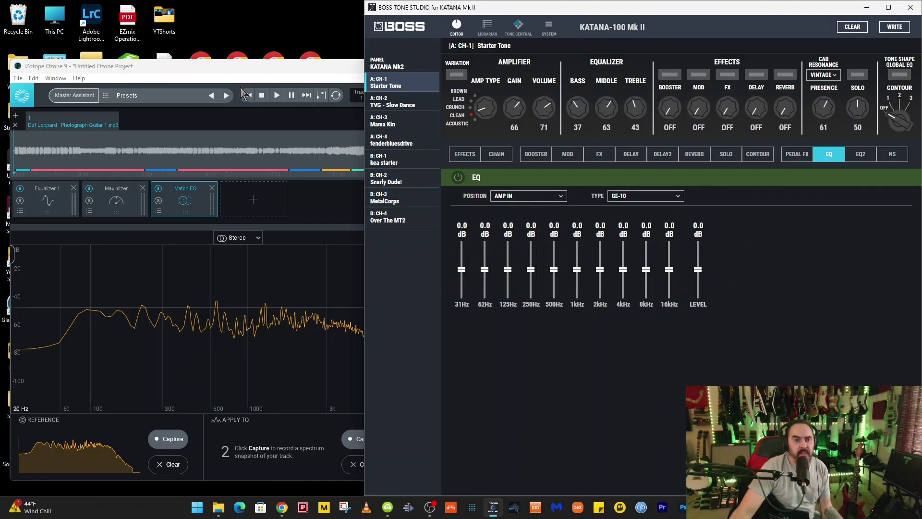
Mark 30 Hz on the reference spectrum with Match EQ's lower frequency limit and set the amp EQ's 31 Hz band to -4.5 dB.
{"action": "left_click", "coordinate": [238, 70]}
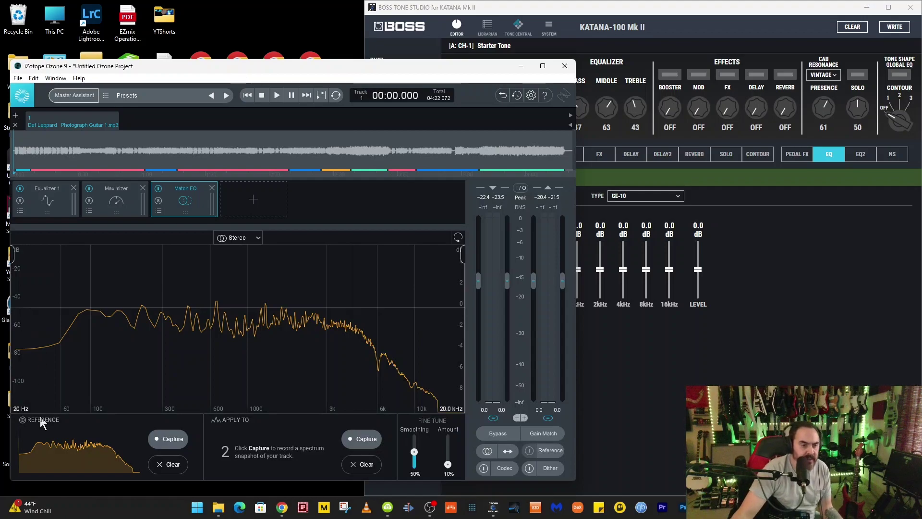
{"action": "left_click_drag", "start_coordinate": [13, 256], "coordinate": [30, 260]}
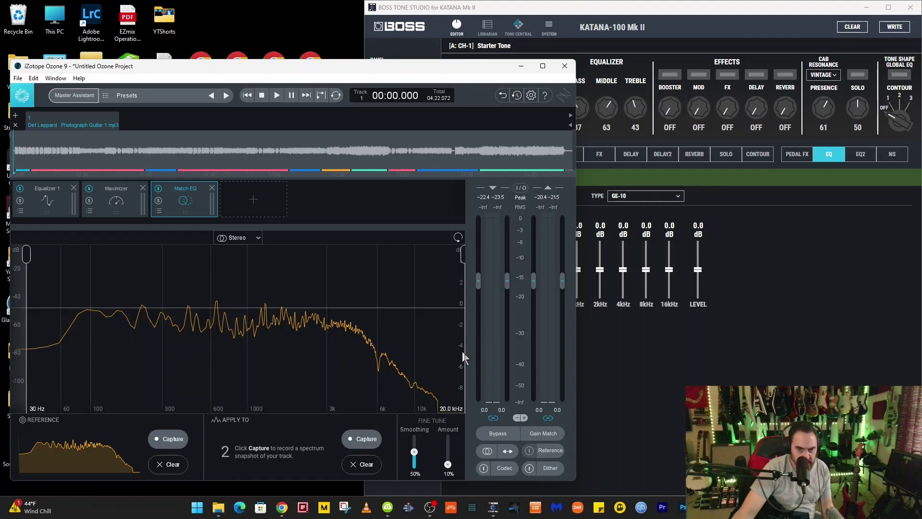
{"action": "left_click", "coordinate": [695, 351]}
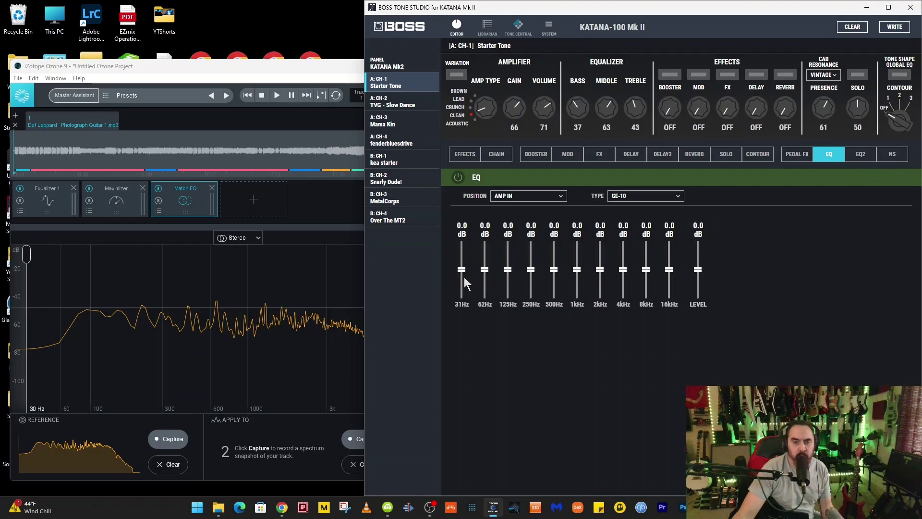
{"action": "left_click_drag", "start_coordinate": [461, 277], "coordinate": [462, 288]}
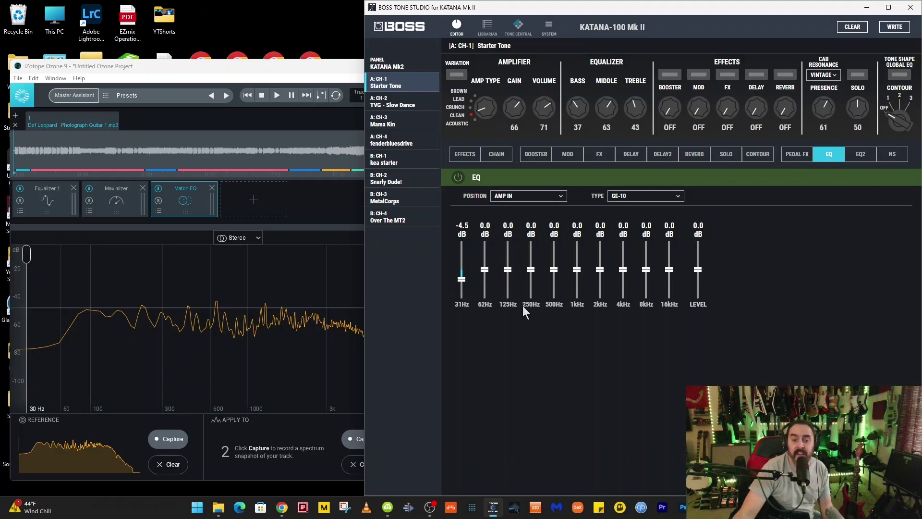
Move Match EQ's lower frequency limit to 63 Hz and set the amp EQ's 62 Hz band to -3.0 dB.
{"action": "left_click_drag", "start_coordinate": [33, 260], "coordinate": [64, 264]}
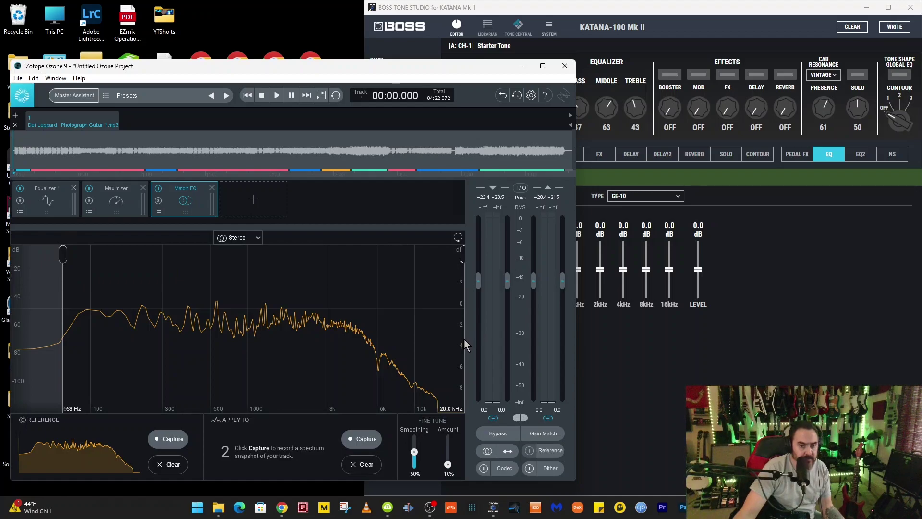
{"action": "left_click", "coordinate": [615, 347]}
{"action": "left_click_drag", "start_coordinate": [486, 278], "coordinate": [486, 283]}
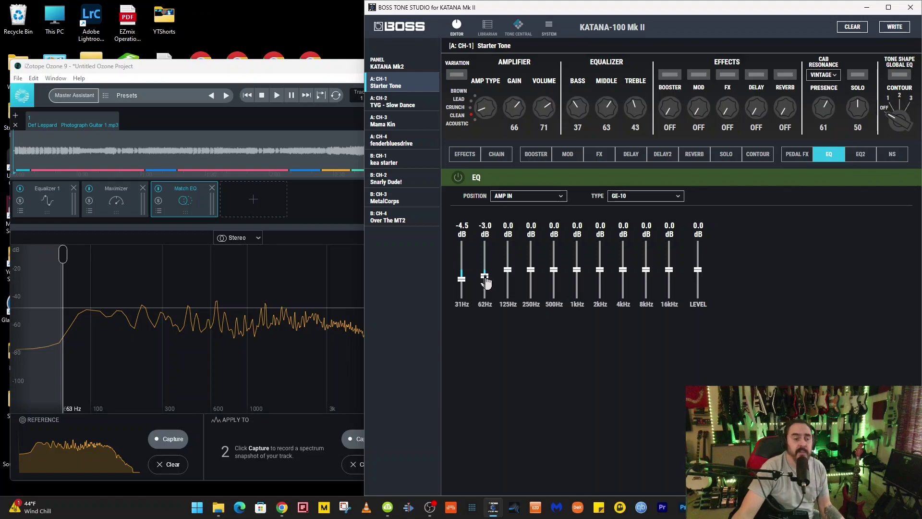
Move Match EQ's lower frequency limit to 124 Hz and set the amp EQ's 125 Hz band to -0.5 dB.
{"action": "left_click", "coordinate": [65, 256]}
{"action": "left_click_drag", "start_coordinate": [65, 256], "coordinate": [102, 267]}
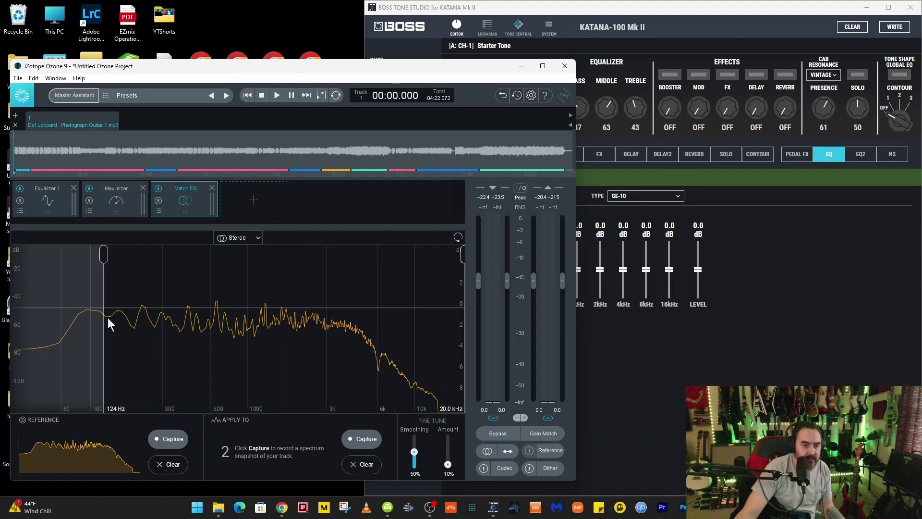
{"action": "left_click", "coordinate": [606, 303]}
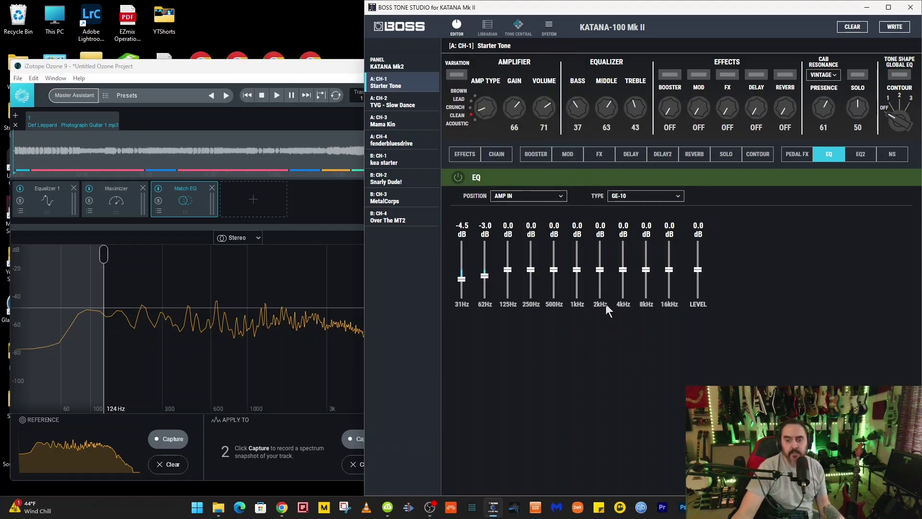
{"action": "left_click", "coordinate": [509, 279]}
{"action": "scroll", "coordinate": [510, 280], "scroll_direction": "up", "scroll_amount": 2}
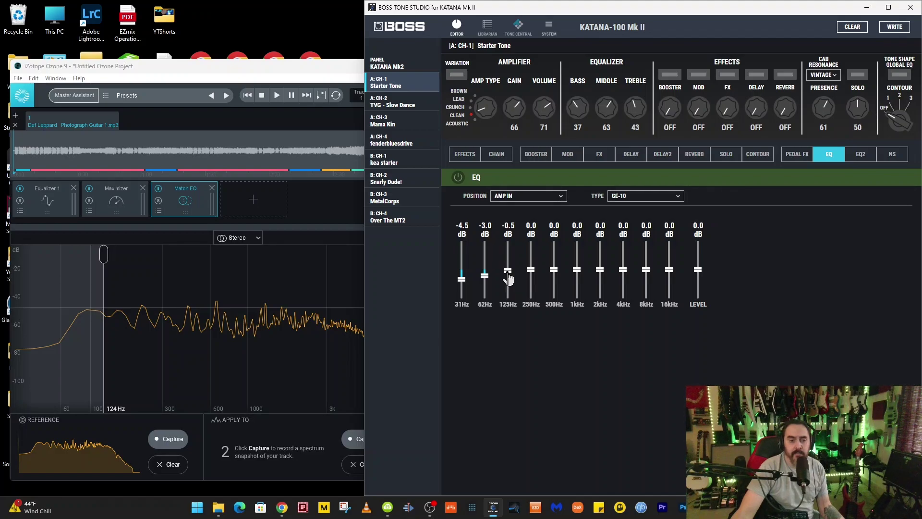
Move Match EQ's lower frequency limit to 250 Hz and set the amp EQ's 250 Hz band to -1.5 dB.
{"action": "mouse_move", "coordinate": [104, 254]}
{"action": "left_mouse_down"}
{"action": "mouse_move", "coordinate": [150, 261]}
{"action": "mouse_move", "coordinate": [167, 331]}
{"action": "mouse_move", "coordinate": [152, 260]}
{"action": "left_mouse_up"}
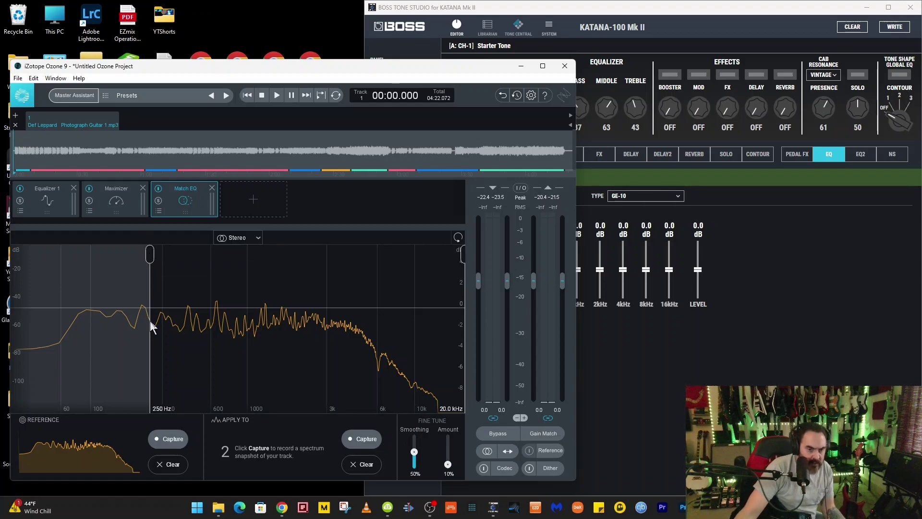
{"action": "left_click", "coordinate": [612, 377]}
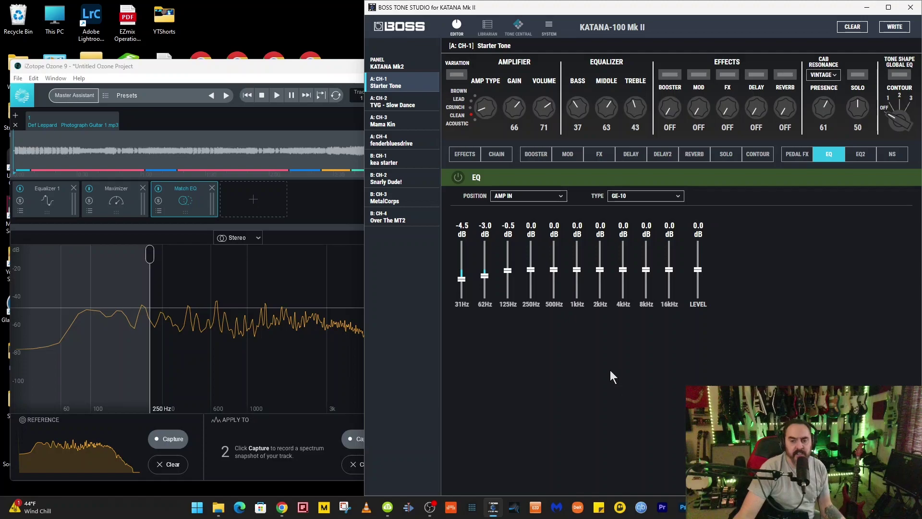
{"action": "left_click_drag", "start_coordinate": [531, 270], "coordinate": [532, 274]}
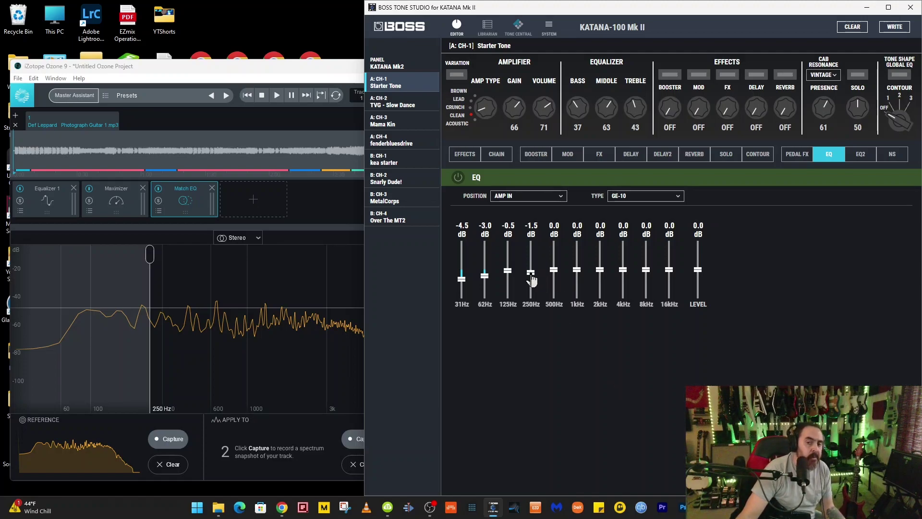
Move Match EQ's lower frequency limit to 504 Hz and set the amp EQ's 500 Hz band to -1.0 dB.
{"action": "left_click", "coordinate": [152, 258]}
{"action": "left_click_drag", "start_coordinate": [152, 258], "coordinate": [202, 264]}
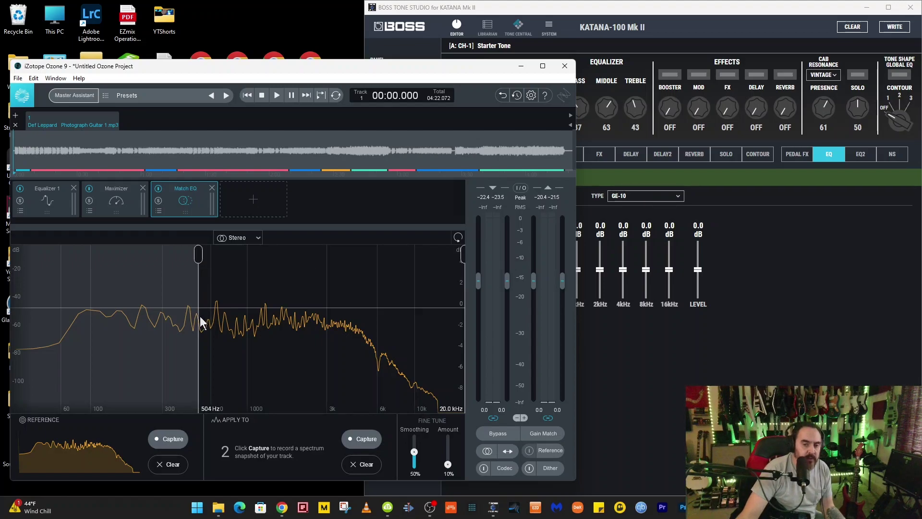
{"action": "left_click", "coordinate": [625, 314]}
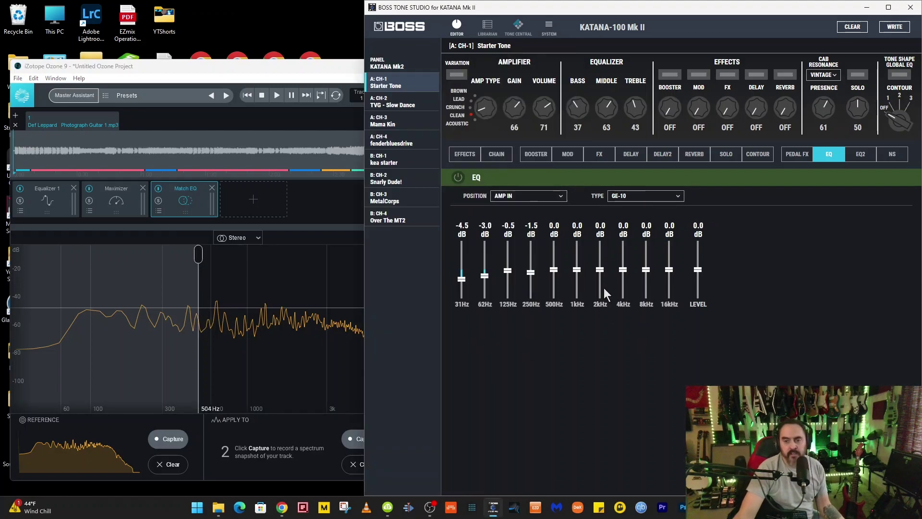
{"action": "left_click", "coordinate": [555, 278]}
{"action": "left_click", "coordinate": [555, 277]}
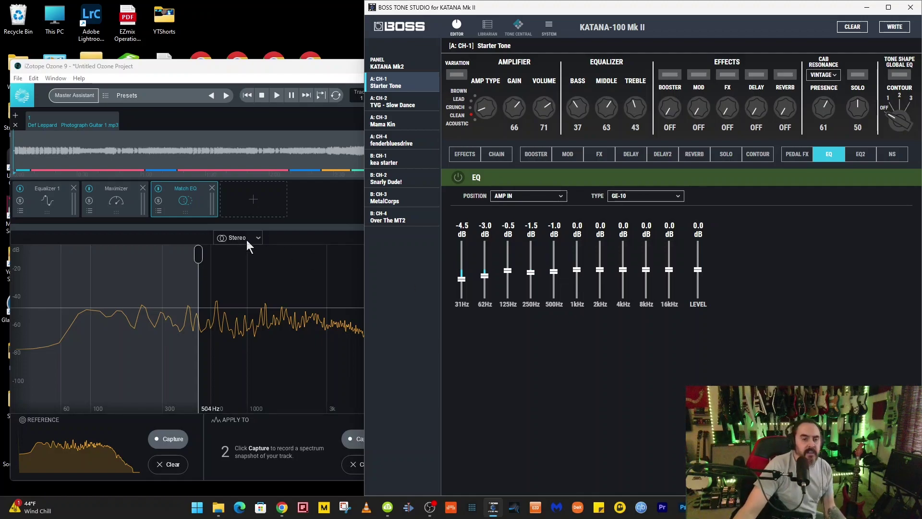
Move Match EQ's lower frequency limit to 1.0 kHz and set the amp EQ's 1 kHz band to -2.5 dB.
{"action": "left_click", "coordinate": [200, 259]}
{"action": "left_click_drag", "start_coordinate": [201, 259], "coordinate": [248, 261]}
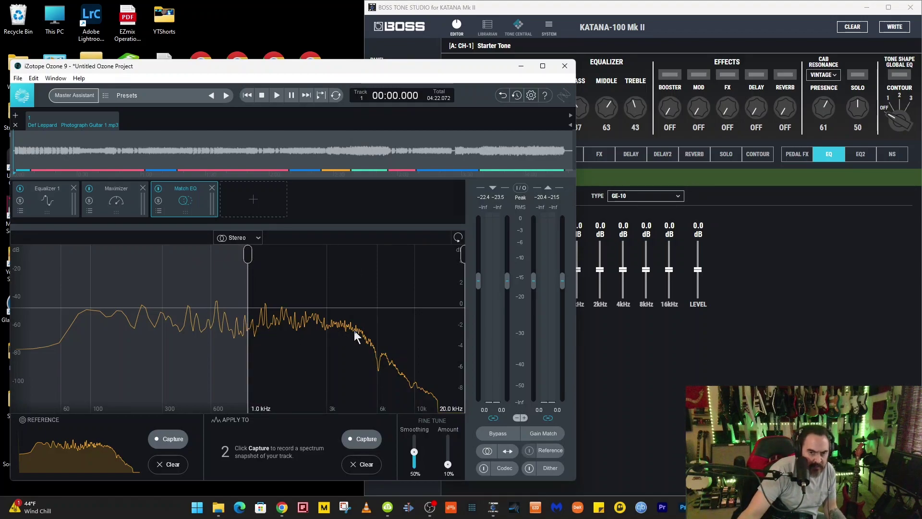
{"action": "left_click", "coordinate": [631, 315]}
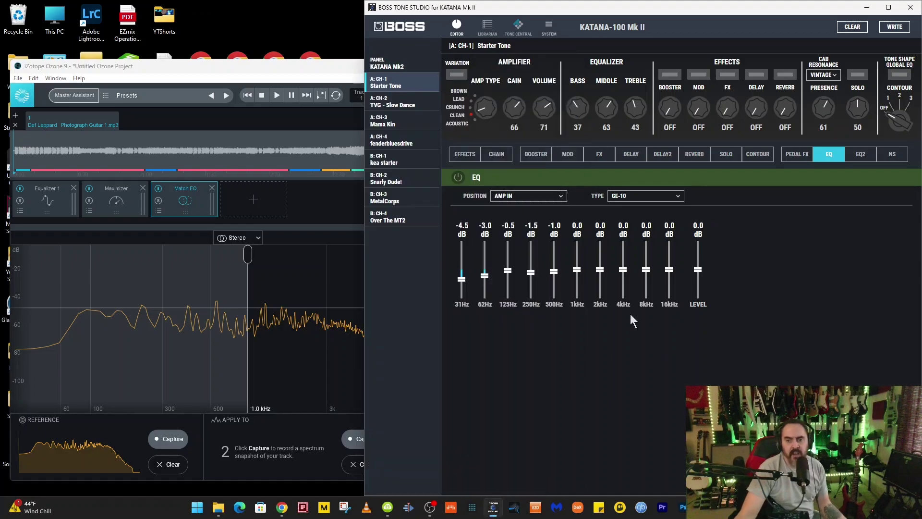
{"action": "left_click_drag", "start_coordinate": [577, 270], "coordinate": [579, 283]}
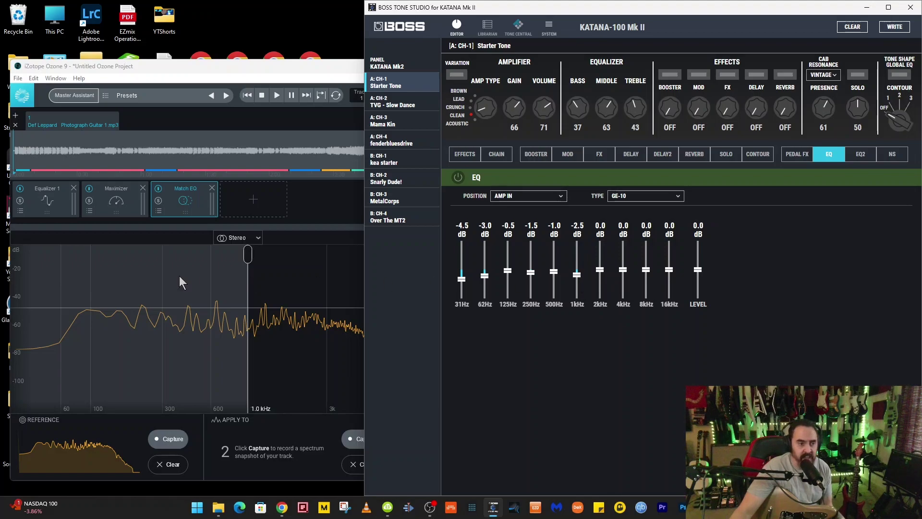
Move Match EQ's lower frequency limit to 2.0 kHz and set the amp EQ's 2 kHz band to -2.0 dB.
{"action": "left_click_drag", "start_coordinate": [249, 257], "coordinate": [299, 260]}
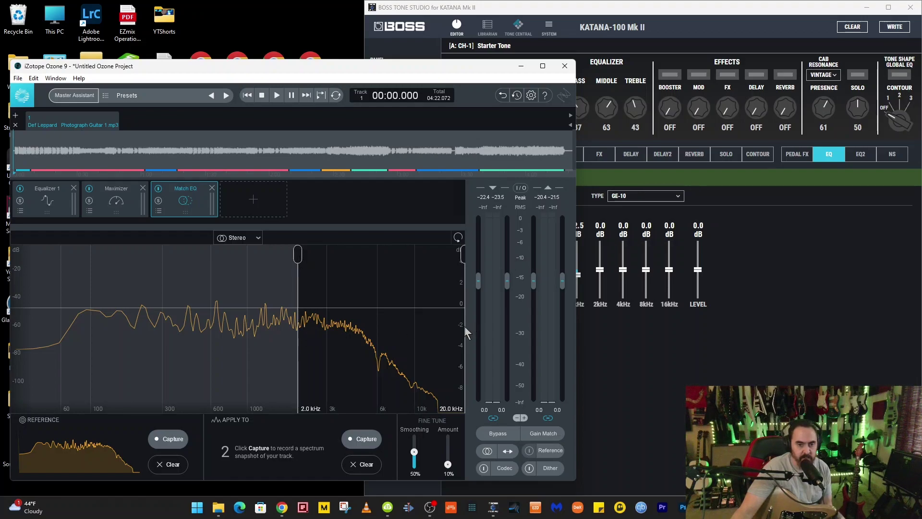
{"action": "left_click", "coordinate": [646, 345]}
{"action": "left_click_drag", "start_coordinate": [604, 276], "coordinate": [604, 280]}
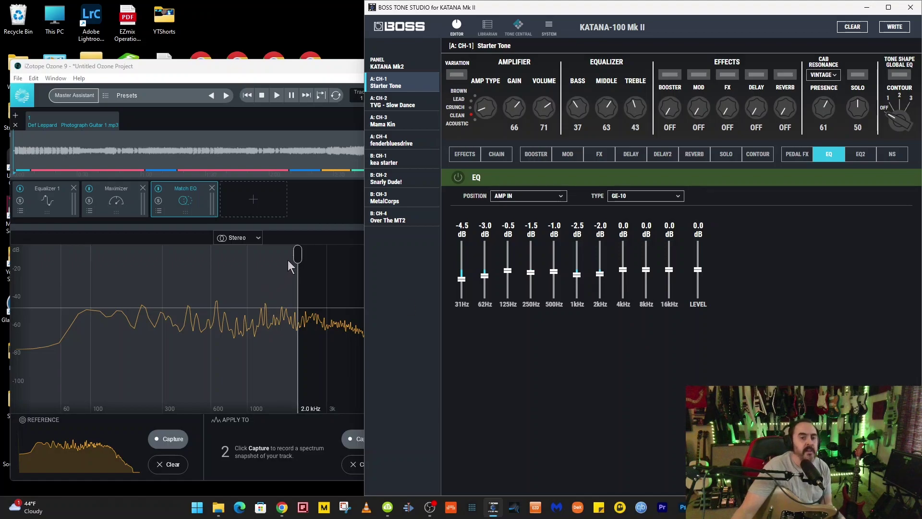
Move Match EQ's lower frequency limit to 4.0 kHz and set the amp EQ's 4 kHz band to -2.0 dB.
{"action": "left_click_drag", "start_coordinate": [298, 255], "coordinate": [347, 261]}
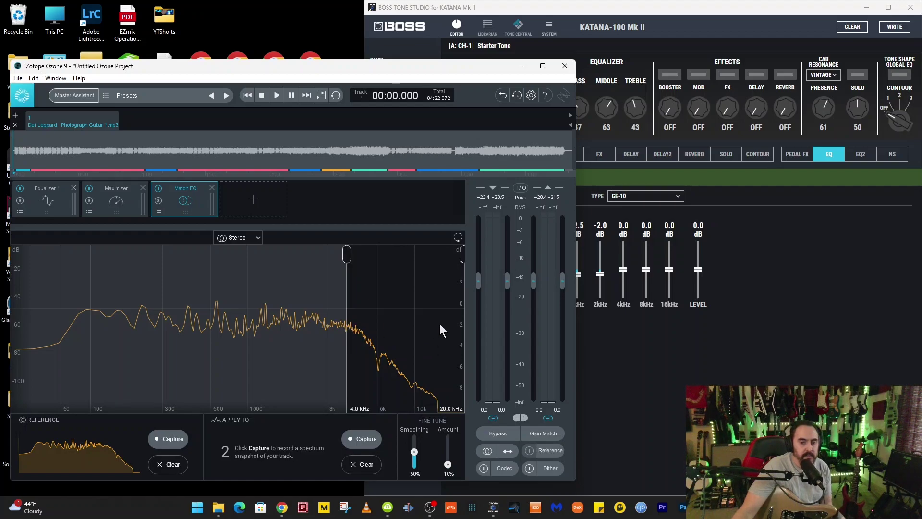
{"action": "left_click", "coordinate": [648, 344]}
{"action": "left_click_drag", "start_coordinate": [623, 276], "coordinate": [623, 280]}
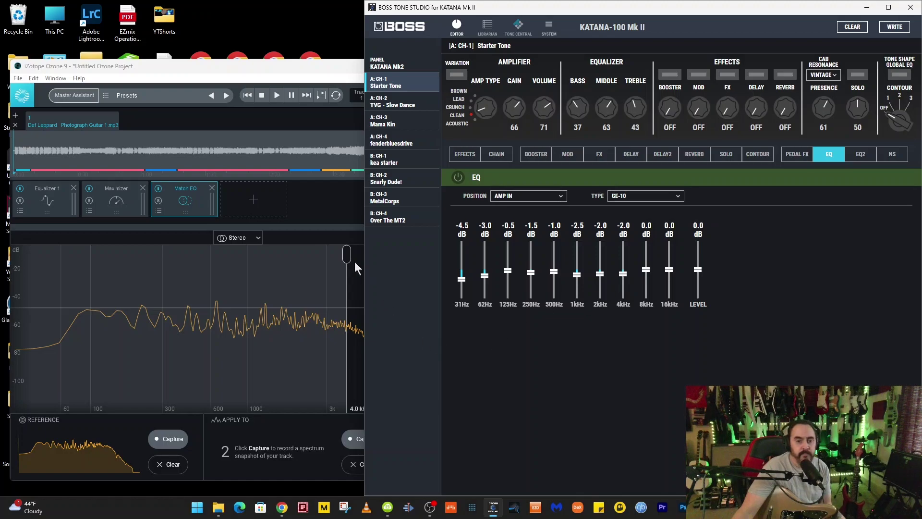
Move Match EQ's lower frequency limit to 8.0 kHz and set the amp EQ's 8 kHz band to -6.5 dB.
{"action": "left_click_drag", "start_coordinate": [355, 261], "coordinate": [400, 263]}
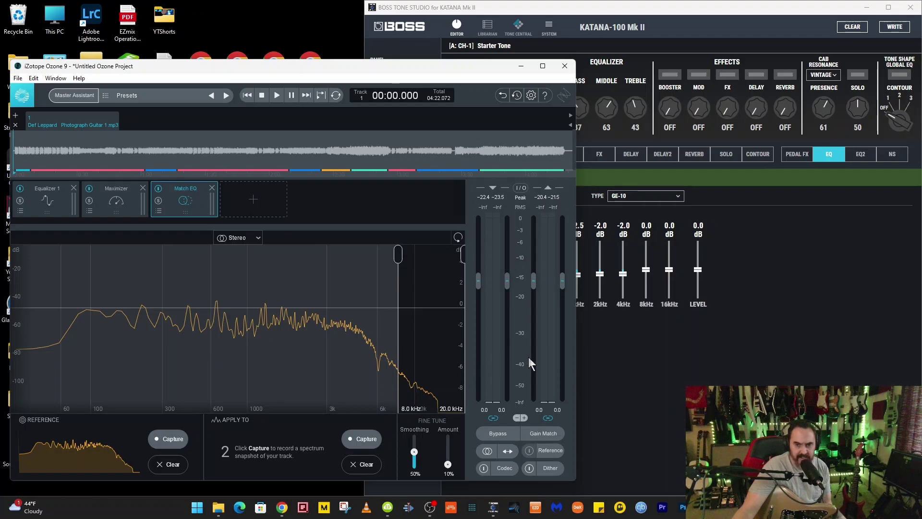
{"action": "left_click_drag", "start_coordinate": [646, 278], "coordinate": [647, 289]}
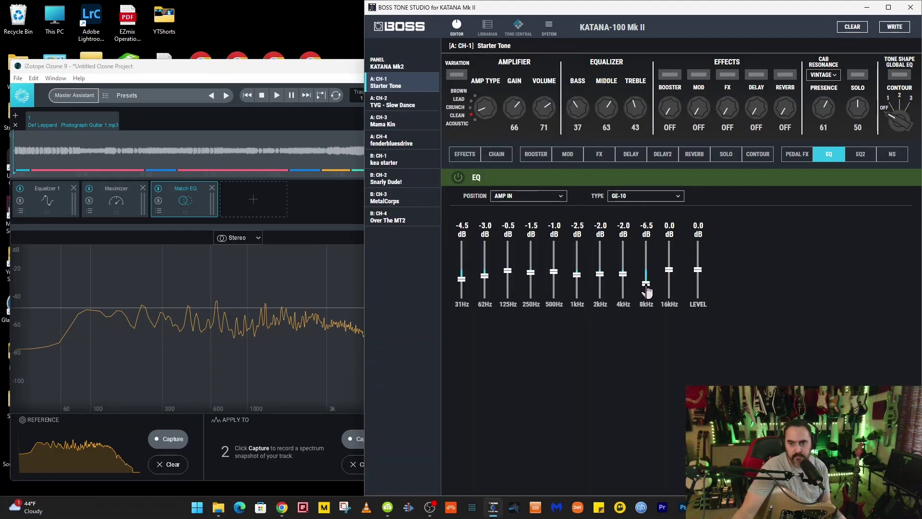
Mark about 15.4 kHz with Match EQ's upper frequency limit and set the amp EQ's 16 kHz band to -12.0 dB and level to +5.0 dB.
{"action": "left_click", "coordinate": [288, 63]}
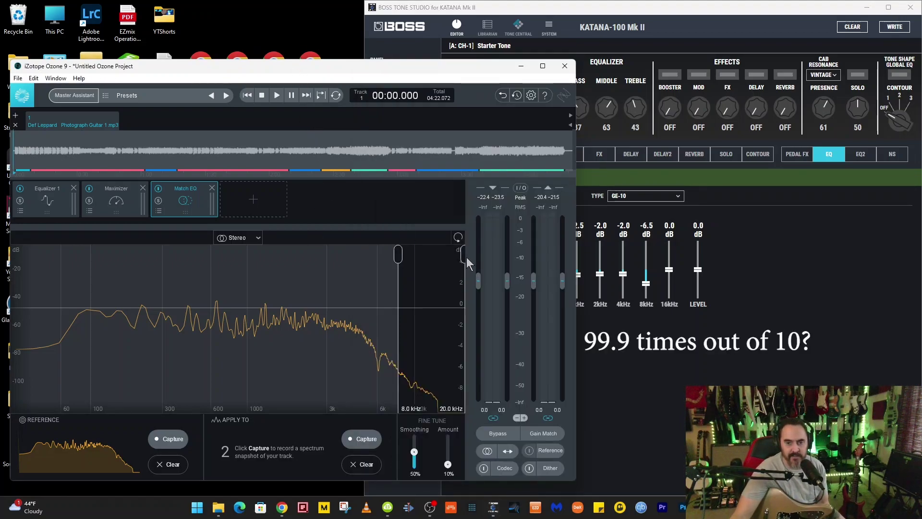
{"action": "left_click_drag", "start_coordinate": [464, 260], "coordinate": [447, 255]}
{"action": "left_click_drag", "start_coordinate": [669, 269], "coordinate": [666, 310]}
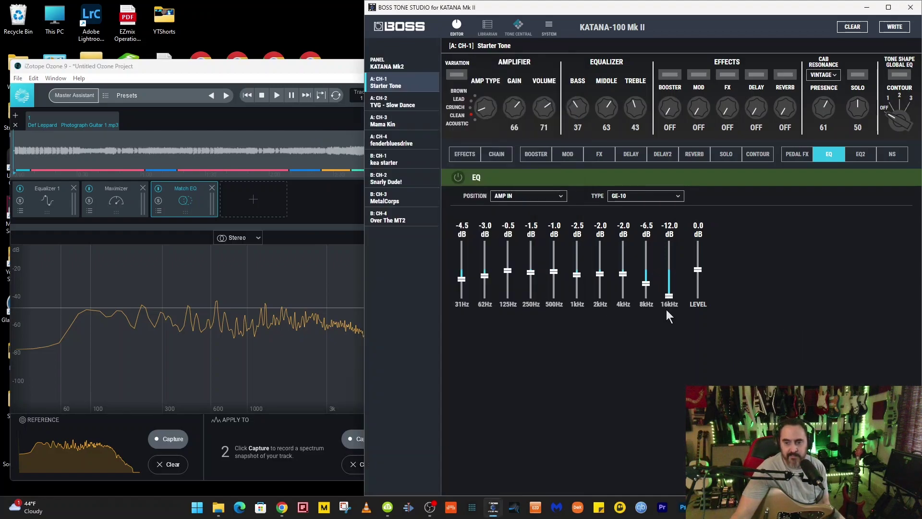
{"action": "left_click_drag", "start_coordinate": [698, 269], "coordinate": [697, 258]}
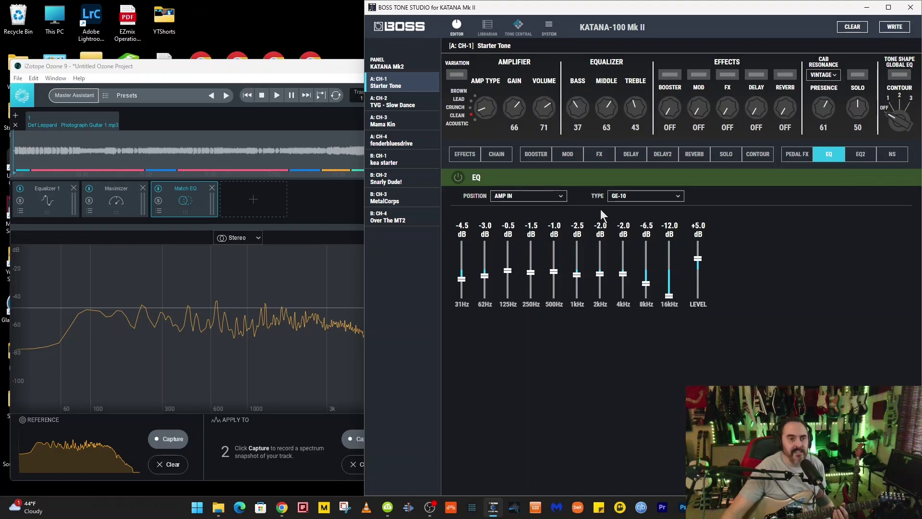
Switch to Ozone 9, play the opening of the reference guitar track and stop playback.
{"action": "left_click", "coordinate": [276, 95]}
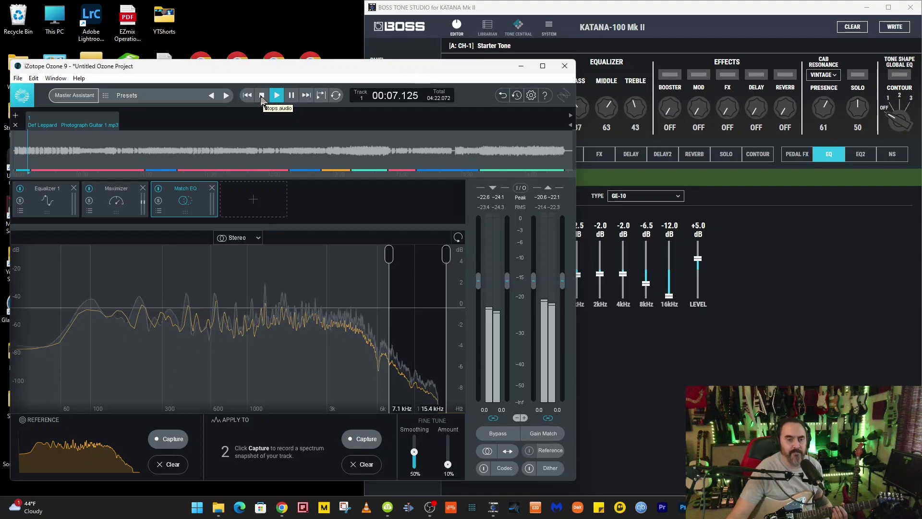
{"action": "left_click", "coordinate": [261, 96]}
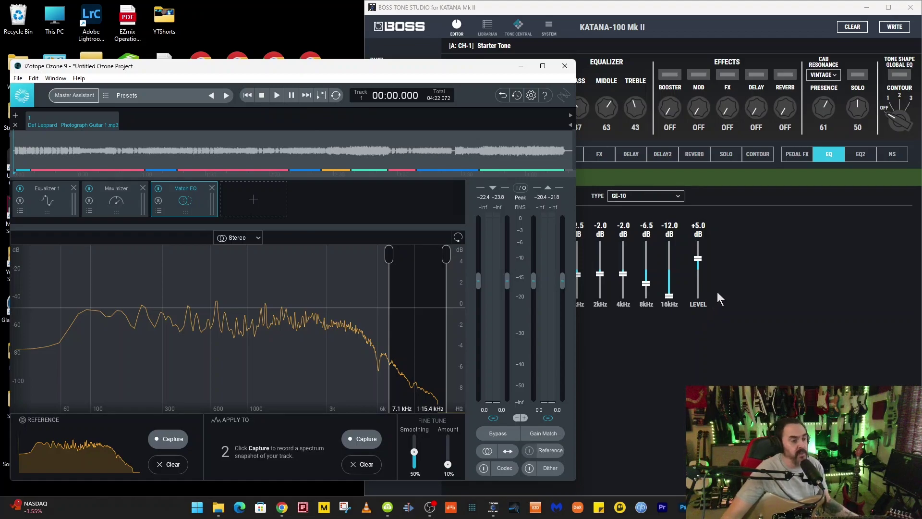
Switch to BOSS Tone Studio and change the Starter Tone patch's amp type to Lead.
{"action": "left_click", "coordinate": [633, 10]}
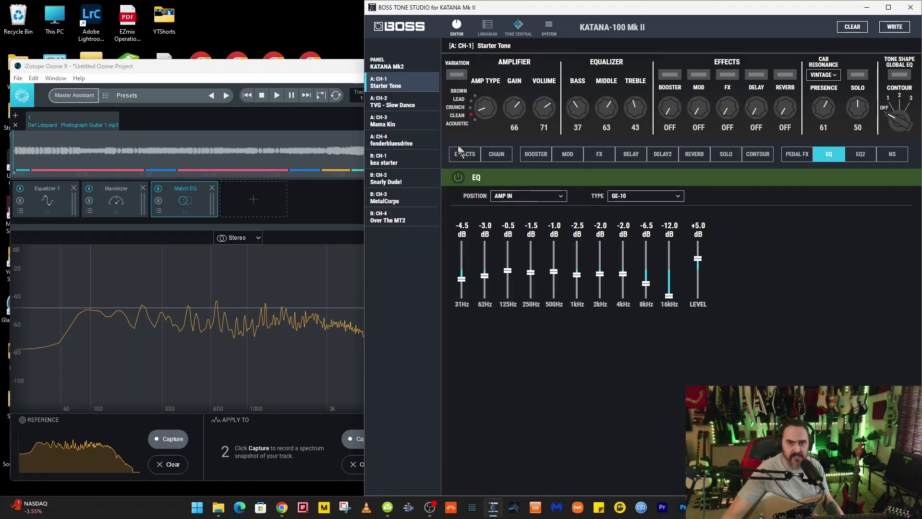
{"action": "left_click_drag", "start_coordinate": [482, 114], "coordinate": [483, 107]}
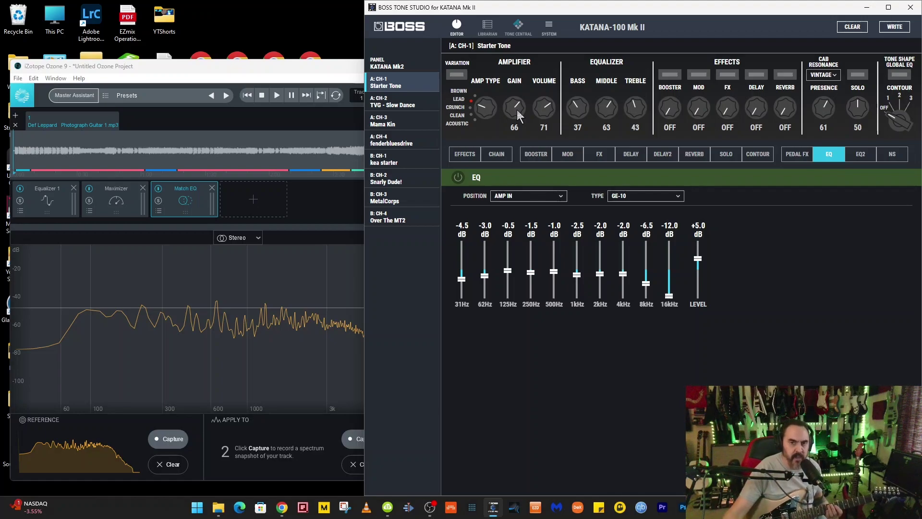
Turn on the reverb with the Hall type, level 23 and a 113 ms pre-delay.
{"action": "left_click", "coordinate": [696, 156]}
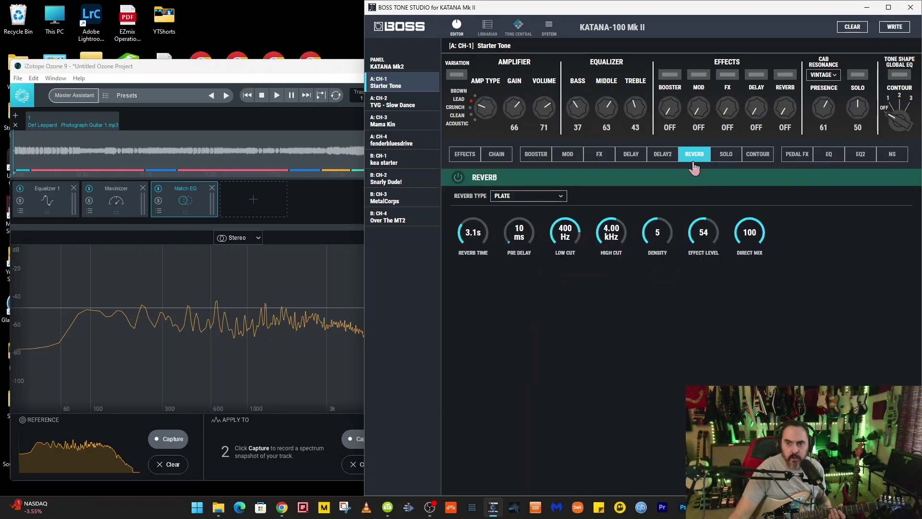
{"action": "left_click", "coordinate": [460, 178]}
{"action": "left_click", "coordinate": [528, 196]}
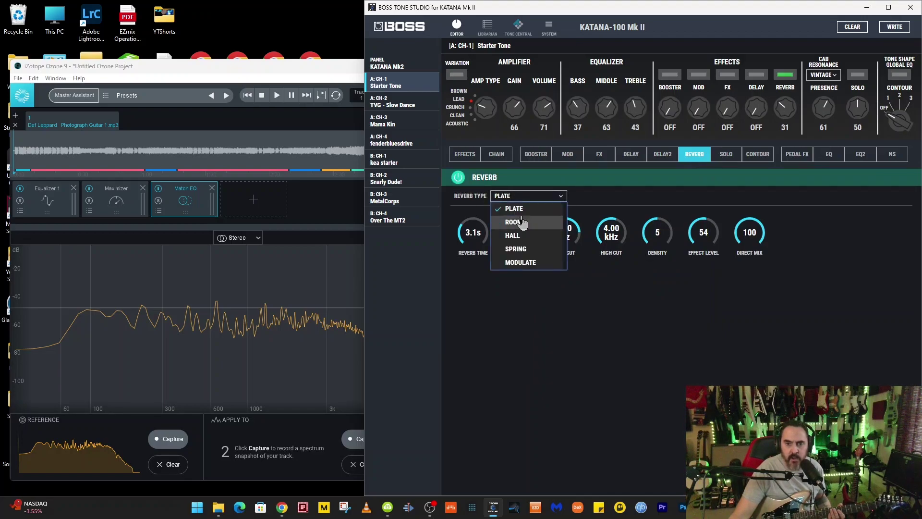
{"action": "left_click", "coordinate": [517, 237]}
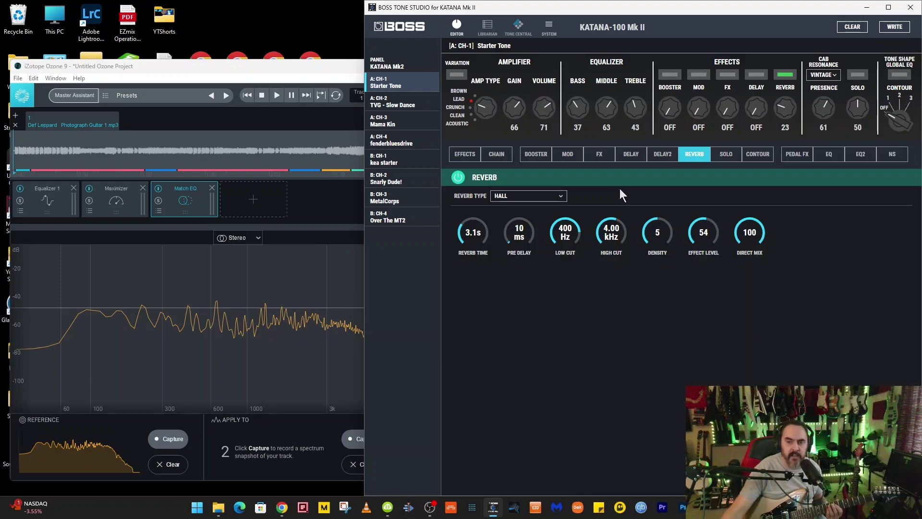
{"action": "left_click_drag", "start_coordinate": [513, 239], "coordinate": [515, 235]}
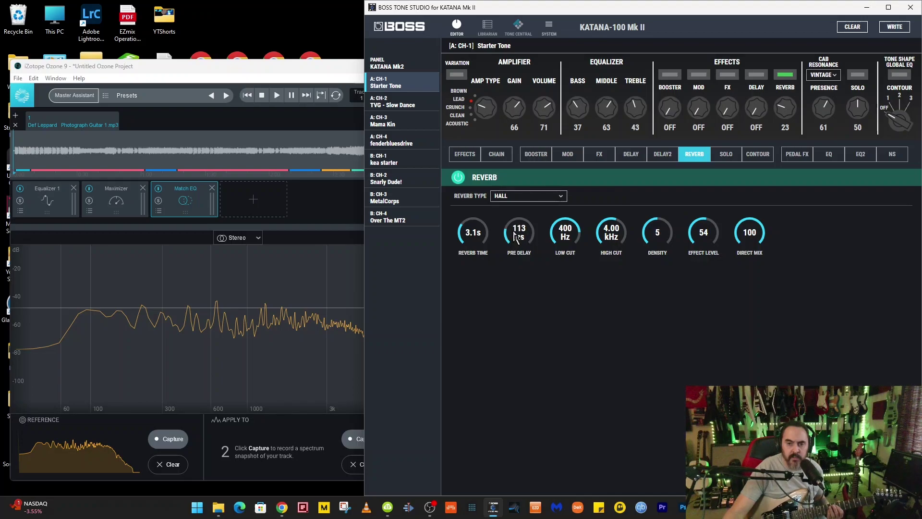
Turn on the first delay and set its type to Analog.
{"action": "left_click", "coordinate": [630, 154]}
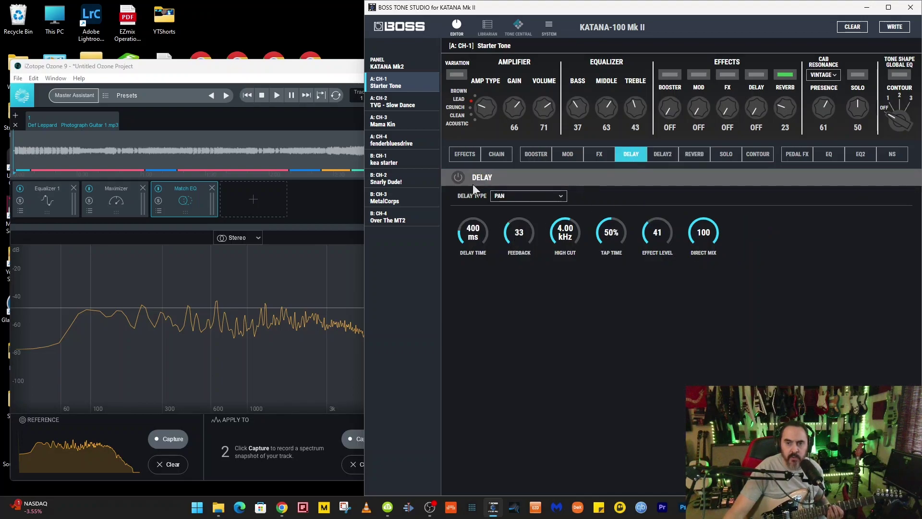
{"action": "left_click", "coordinate": [458, 178]}
{"action": "left_click", "coordinate": [514, 196]}
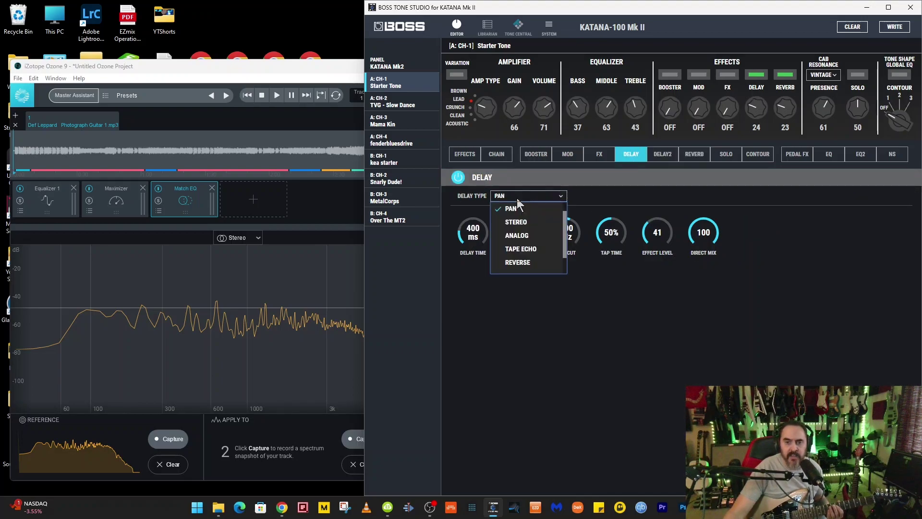
{"action": "left_click", "coordinate": [530, 236]}
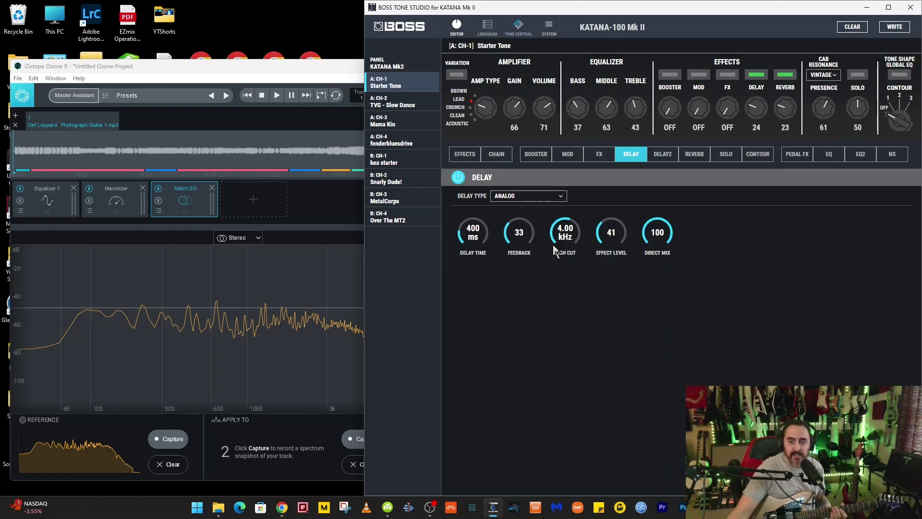
Turn on the MOD effect with its Comp type and Light setting.
{"action": "left_click", "coordinate": [568, 155]}
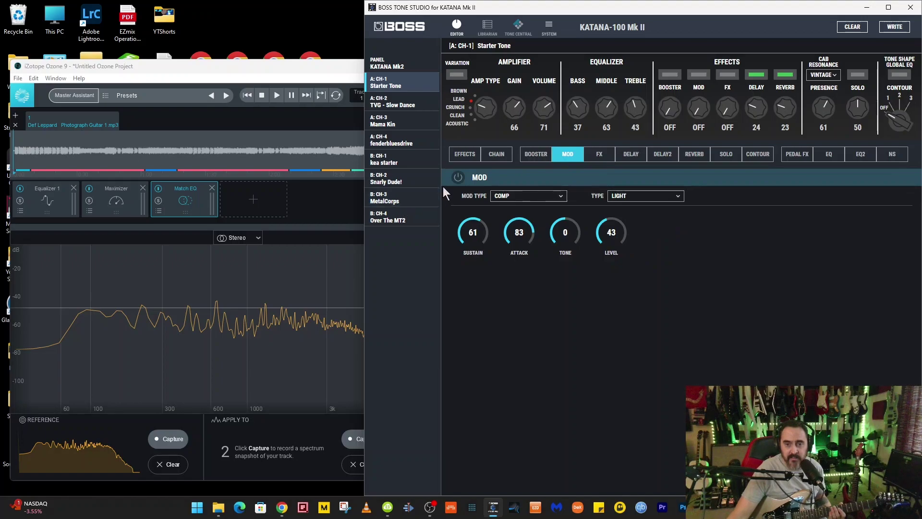
{"action": "left_click", "coordinate": [458, 178]}
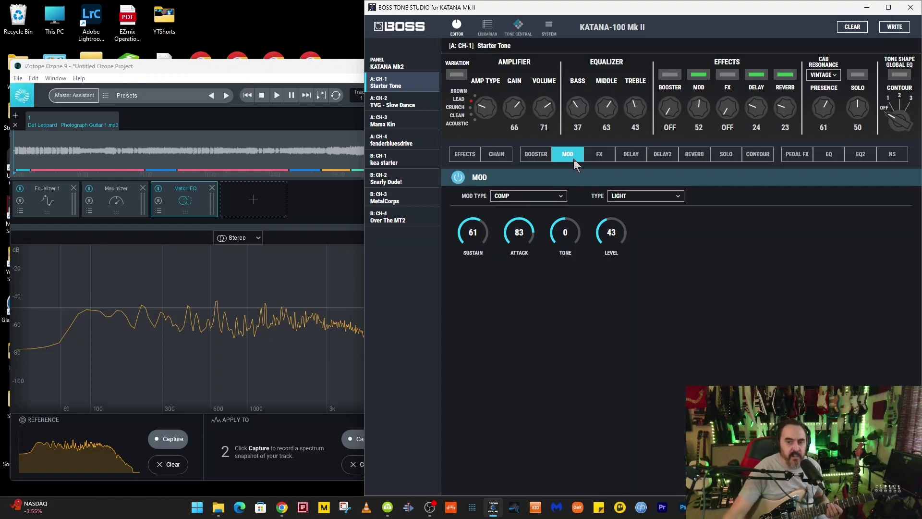
Set the FX type to Flanger 117E and turn the FX effect on.
{"action": "left_click", "coordinate": [600, 157]}
{"action": "left_click", "coordinate": [521, 195]}
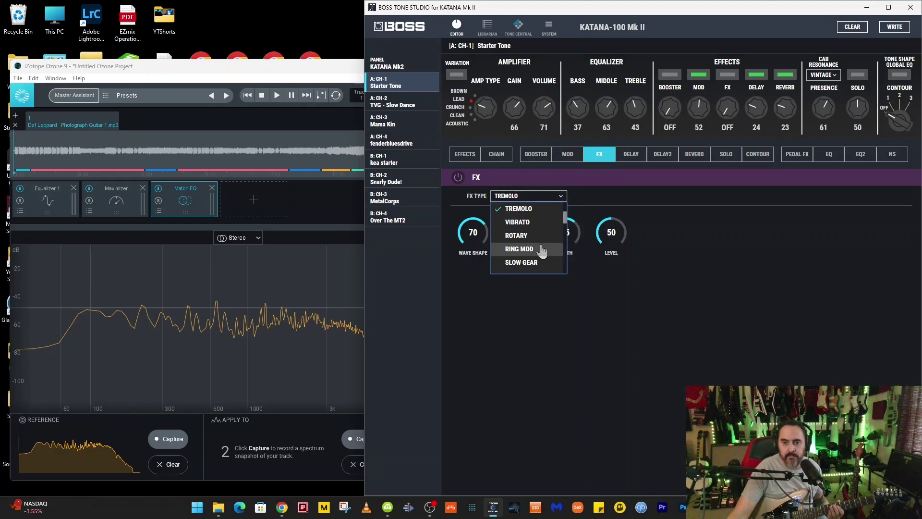
{"action": "scroll", "coordinate": [543, 249], "scroll_direction": "down", "scroll_amount": 6}
{"action": "scroll", "coordinate": [545, 249], "scroll_direction": "down", "scroll_amount": 2}
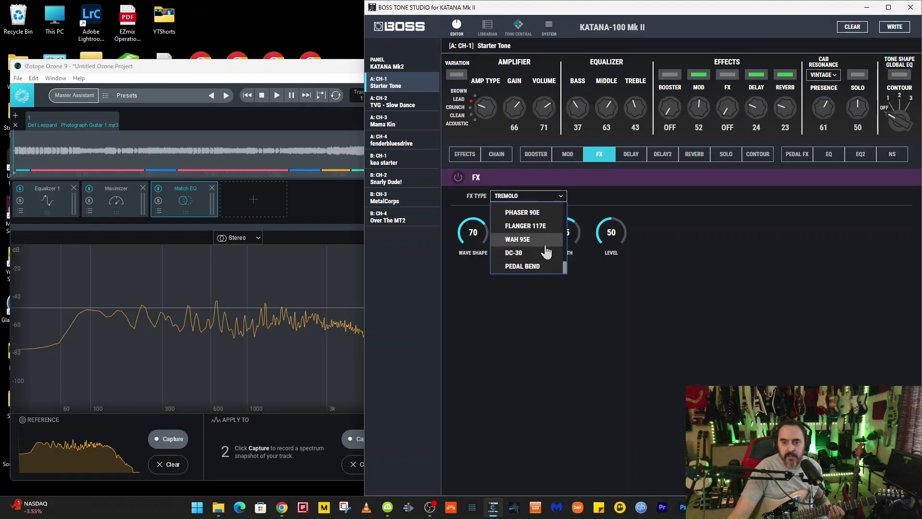
{"action": "left_click", "coordinate": [538, 224]}
{"action": "left_click", "coordinate": [457, 178]}
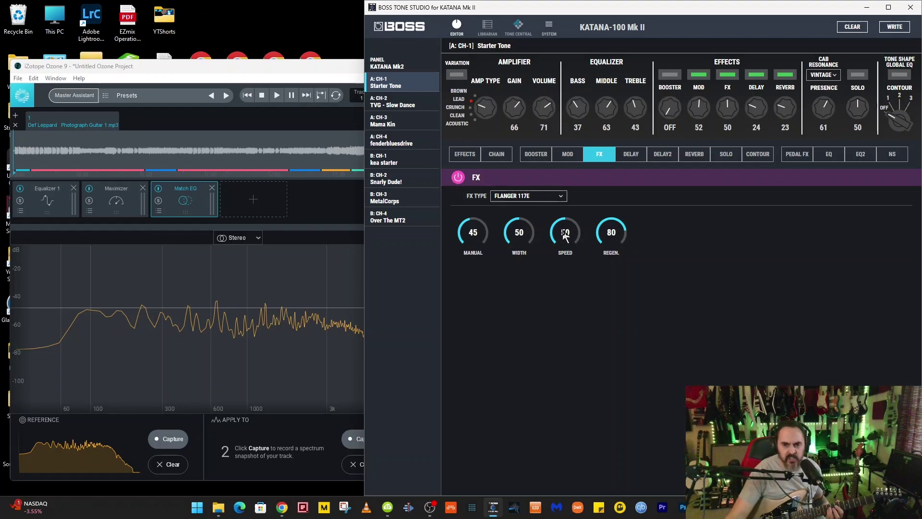
Change the FX type to the standard Flanger.
{"action": "left_click", "coordinate": [537, 196]}
{"action": "scroll", "coordinate": [539, 220], "scroll_direction": "up", "scroll_amount": 8}
{"action": "scroll", "coordinate": [543, 223], "scroll_direction": "up", "scroll_amount": 6}
{"action": "scroll", "coordinate": [543, 233], "scroll_direction": "up", "scroll_amount": 1}
{"action": "left_click", "coordinate": [533, 223]}
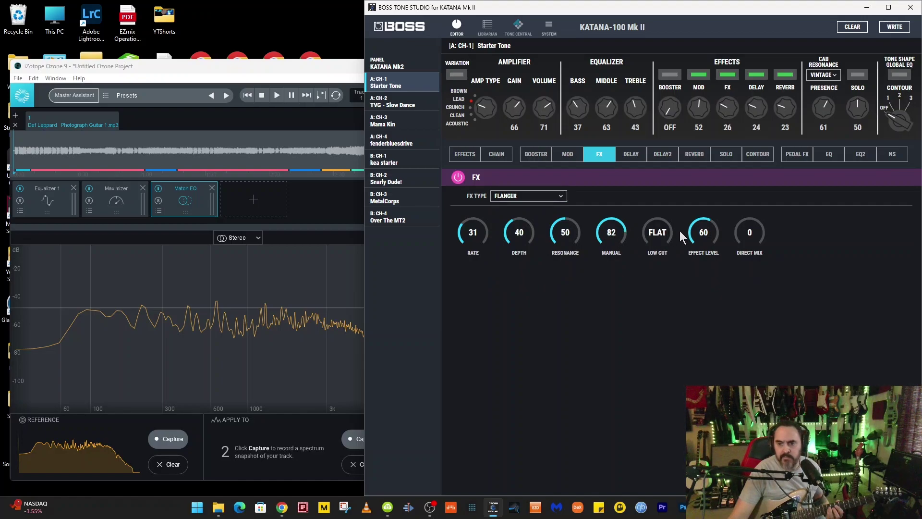
Set the flanger's effect level to 46, manual to 56 and rate to 11.
{"action": "scroll", "coordinate": [704, 238], "scroll_direction": "down", "scroll_amount": 14}
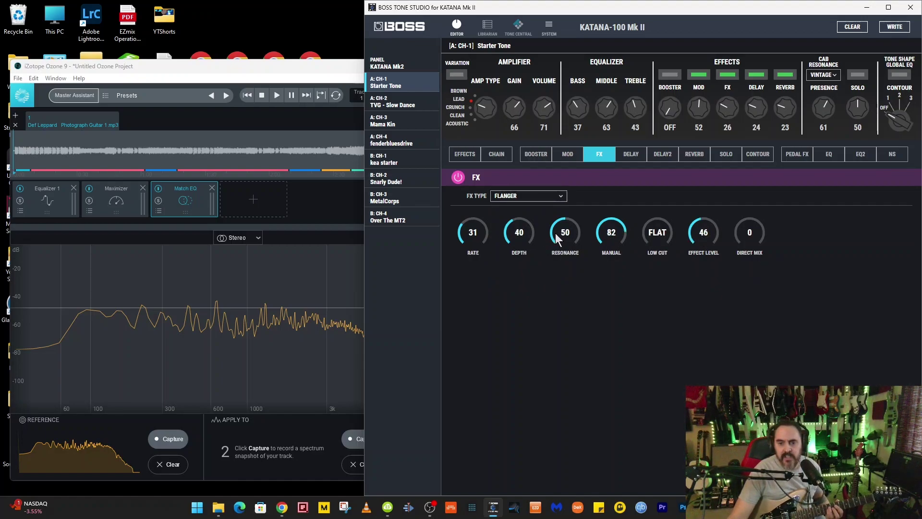
{"action": "scroll", "coordinate": [612, 234], "scroll_direction": "down", "scroll_amount": 20}
{"action": "scroll", "coordinate": [475, 238], "scroll_direction": "down", "scroll_amount": 8}
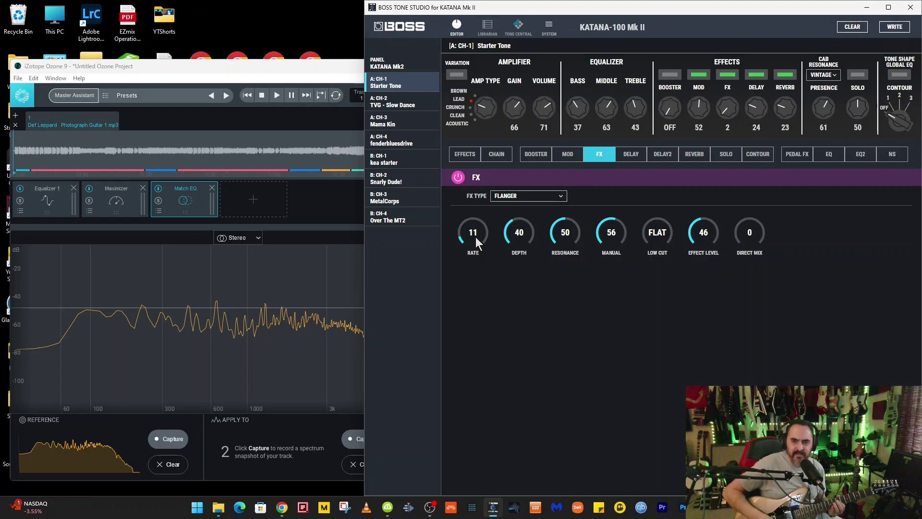
Turn on the GE-10 EQ at the AMP OUT position and raise its level to +7.0 dB.
{"action": "left_click", "coordinate": [833, 156]}
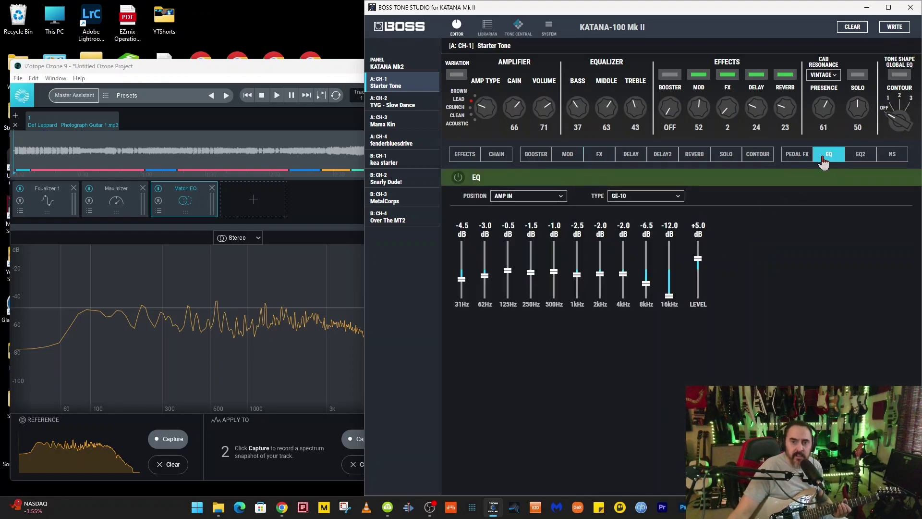
{"action": "left_click", "coordinate": [458, 178]}
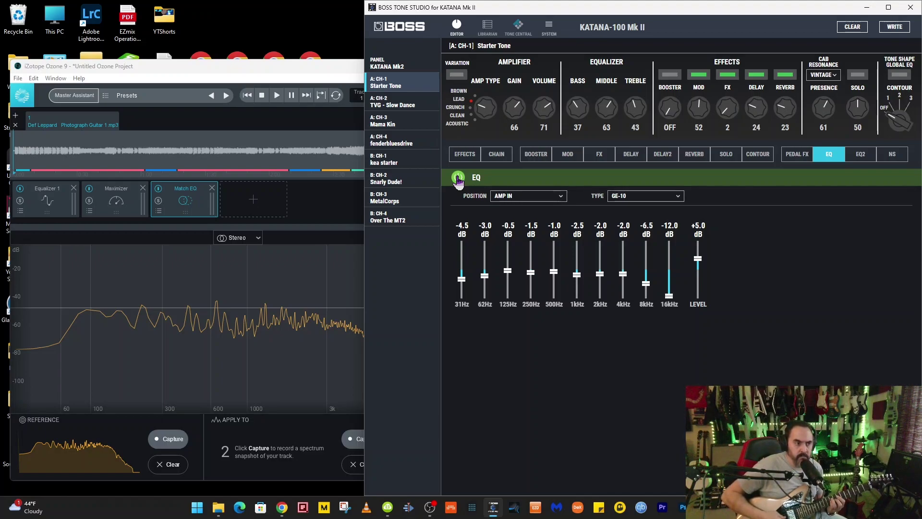
{"action": "left_click", "coordinate": [517, 196]}
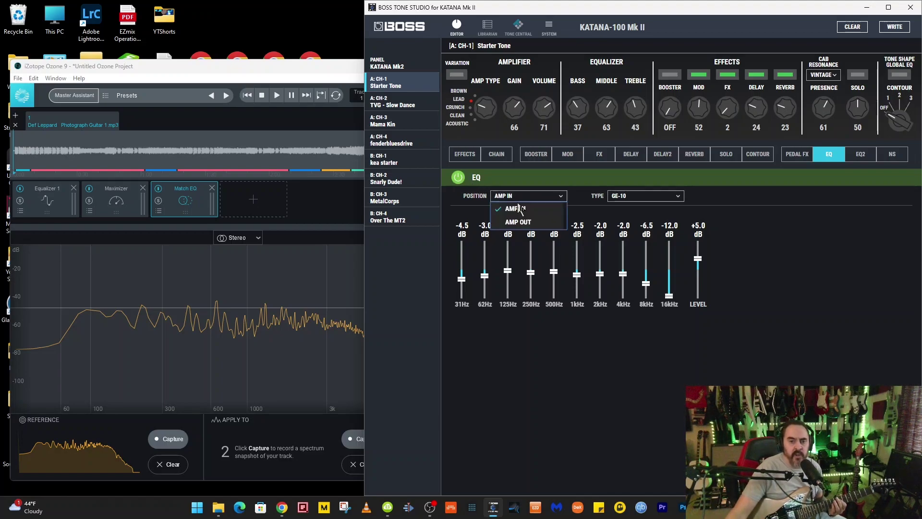
{"action": "left_click", "coordinate": [515, 223]}
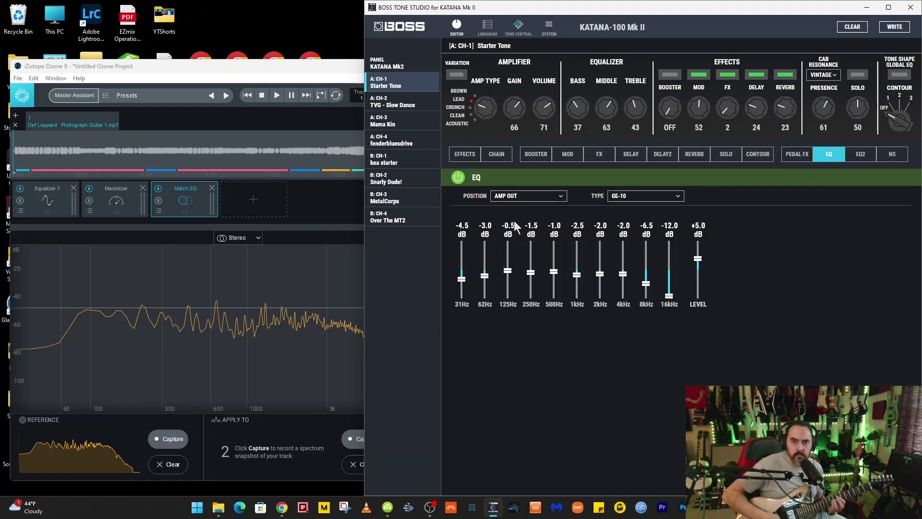
{"action": "left_click", "coordinate": [553, 204]}
{"action": "left_click_drag", "start_coordinate": [699, 257], "coordinate": [699, 252]}
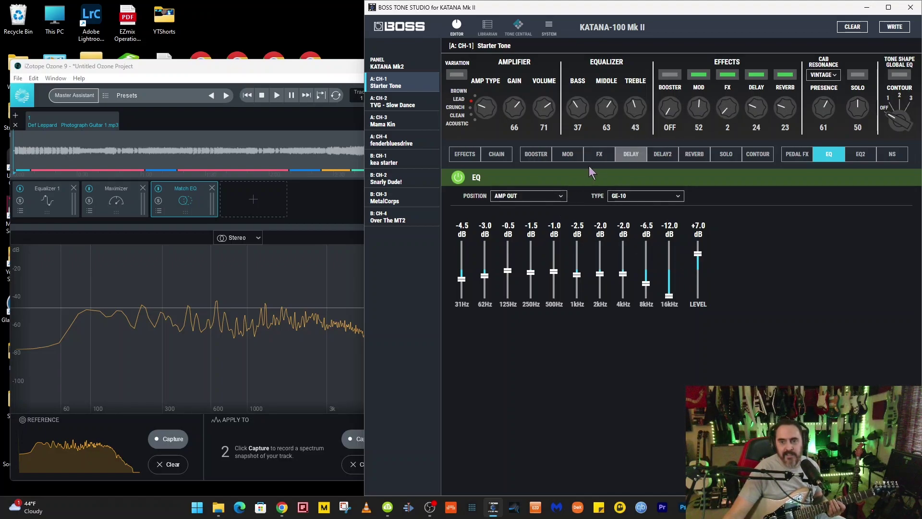
Turn off the FX flanger effect.
{"action": "left_click", "coordinate": [599, 153]}
{"action": "left_click", "coordinate": [459, 179]}
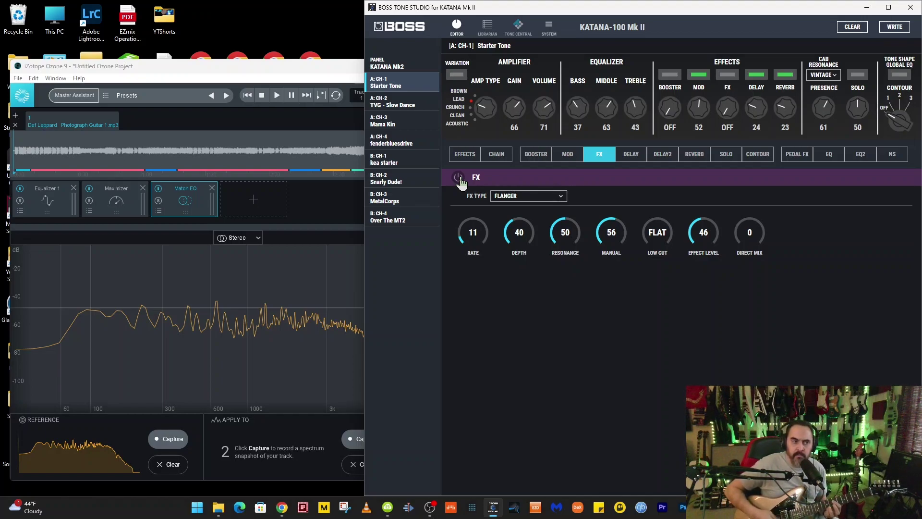
Try the EQ at AMP IN, switch it off for comparison, and return it to AMP OUT turned on.
{"action": "left_click", "coordinate": [828, 154]}
{"action": "left_click", "coordinate": [504, 195]}
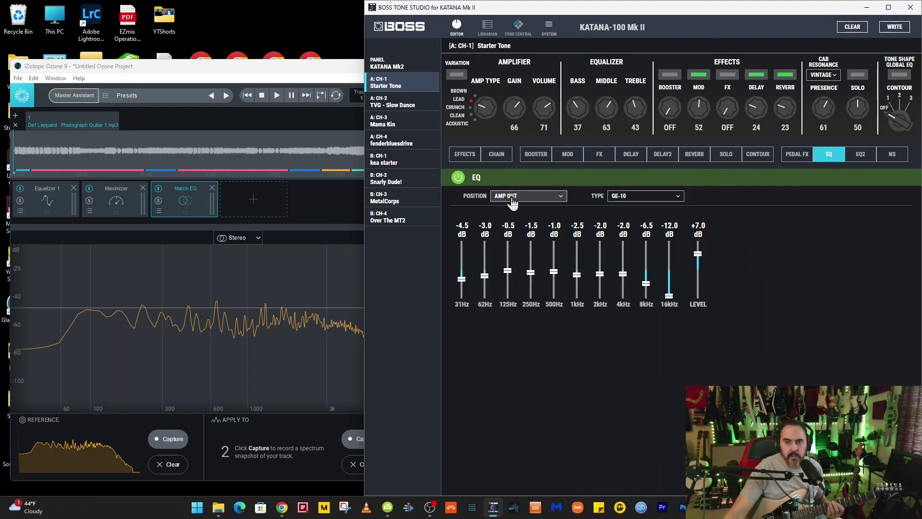
{"action": "left_click", "coordinate": [502, 205]}
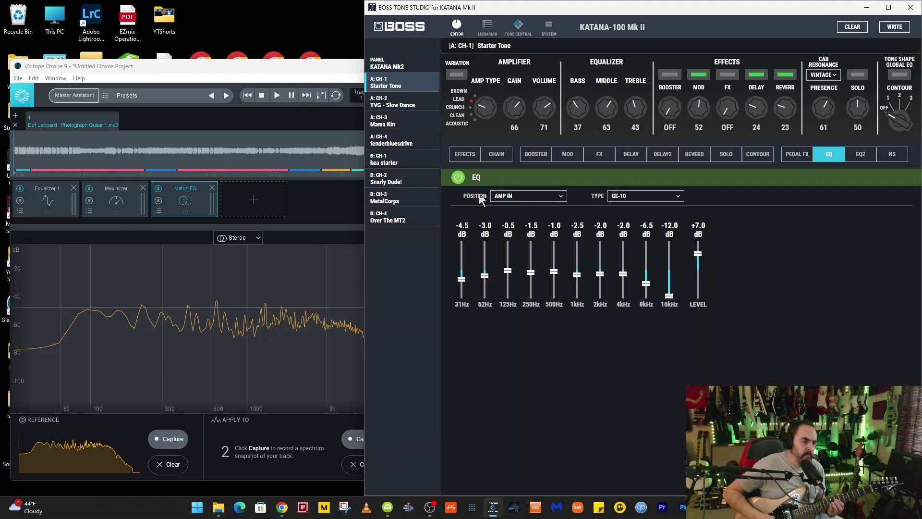
{"action": "left_click", "coordinate": [457, 178]}
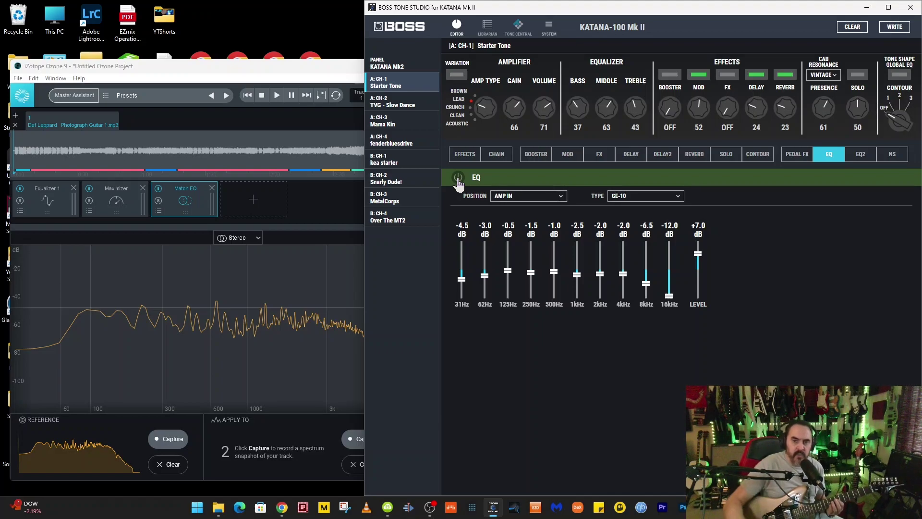
{"action": "left_click", "coordinate": [528, 195]}
{"action": "left_click", "coordinate": [519, 224]}
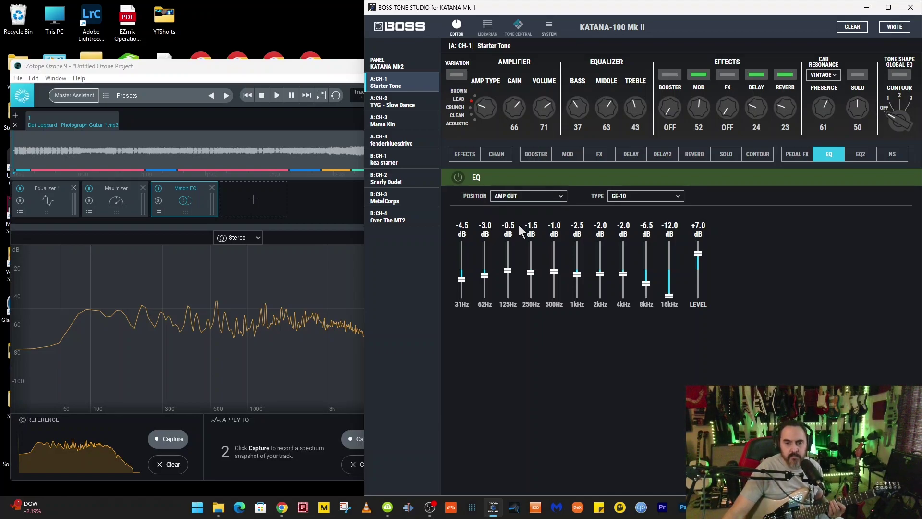
{"action": "left_click", "coordinate": [458, 177]}
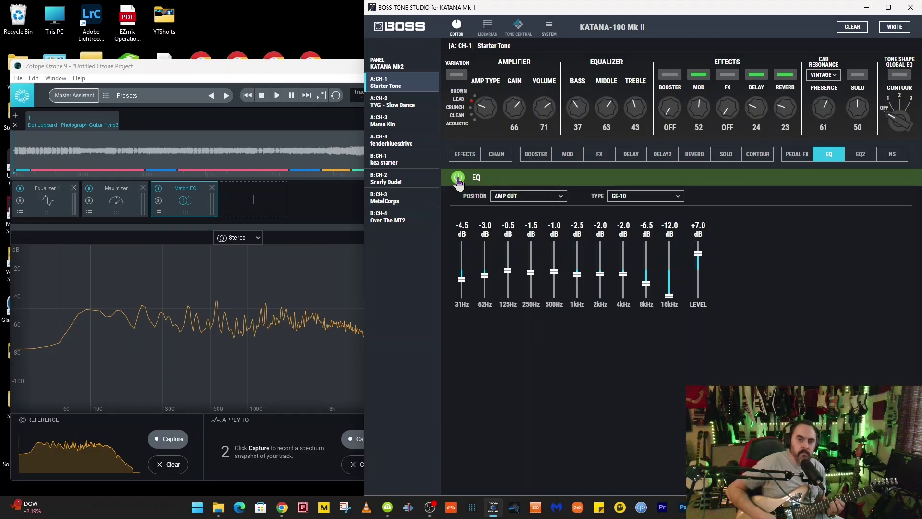
Set the booster type to Overdrive with drive 0 and effect level 47, and turn the booster on.
{"action": "left_click", "coordinate": [535, 154]}
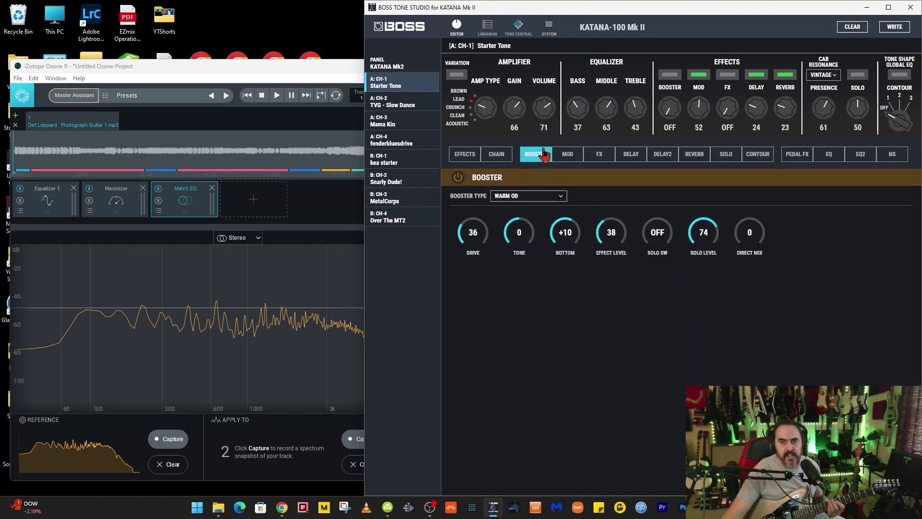
{"action": "left_click", "coordinate": [532, 197]}
{"action": "scroll", "coordinate": [537, 231], "scroll_direction": "up", "scroll_amount": 3}
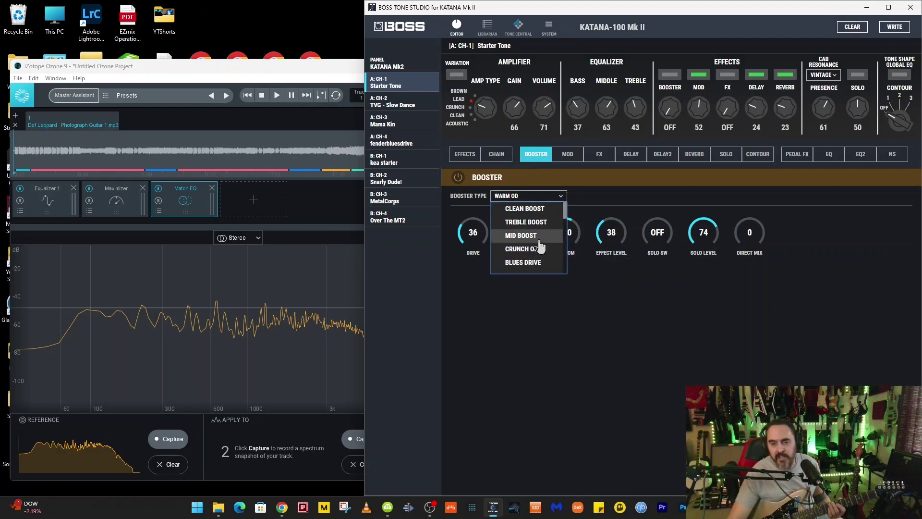
{"action": "scroll", "coordinate": [540, 243], "scroll_direction": "down", "scroll_amount": 2}
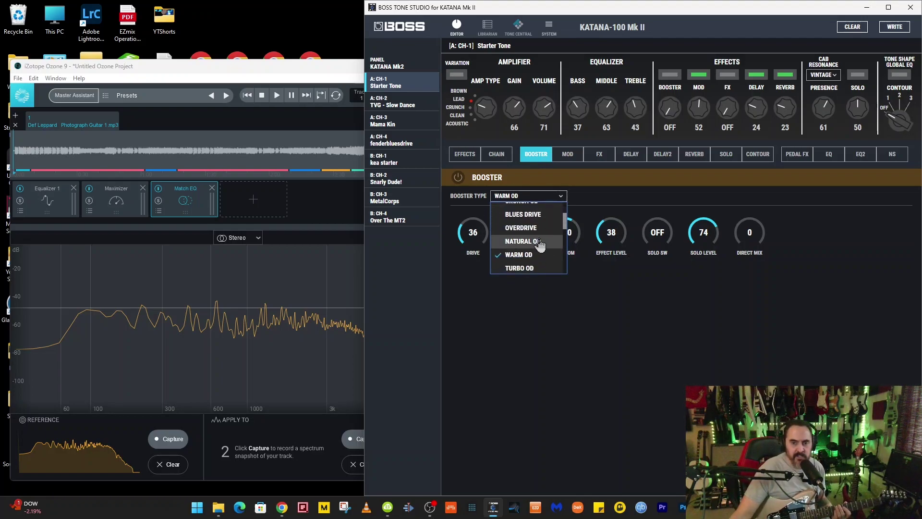
{"action": "left_click", "coordinate": [533, 224]}
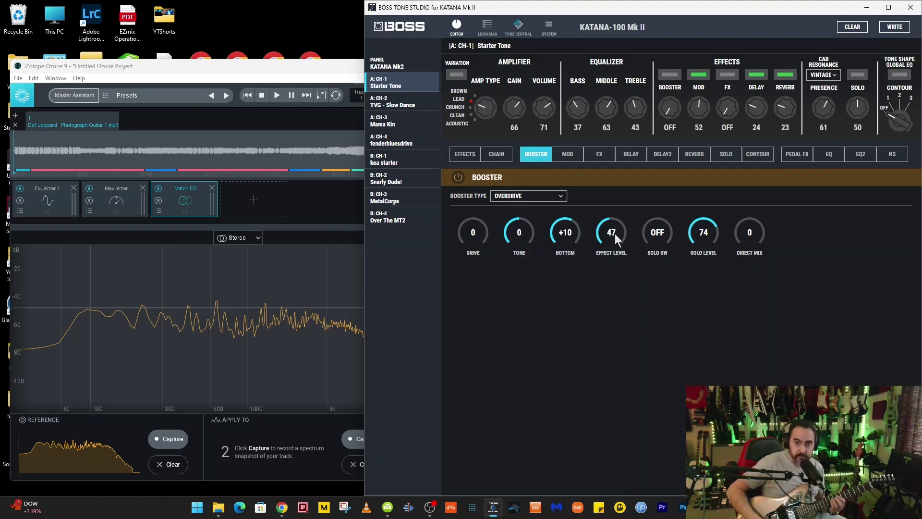
{"action": "left_click", "coordinate": [459, 178]}
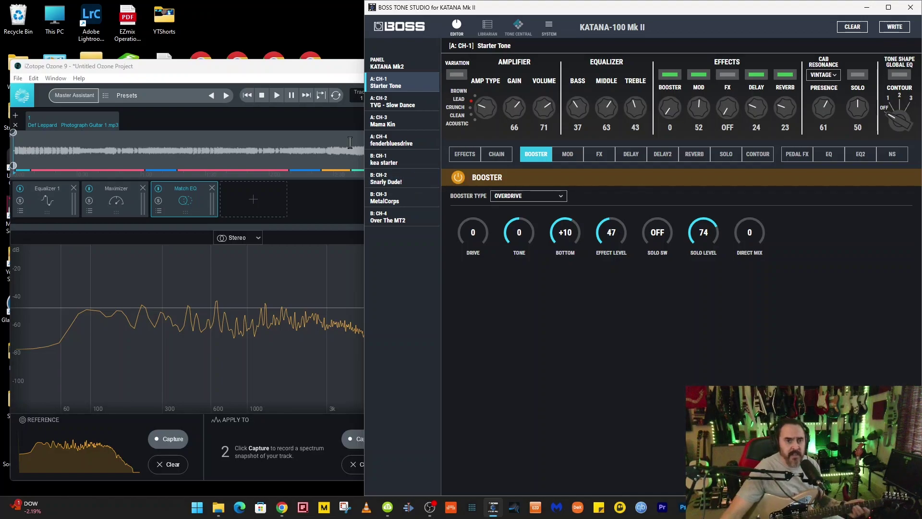
Switch to Ozone 9, play and stop the Photograph guitar track, and remove it, deleting the project's copy from disk.
{"action": "left_click", "coordinate": [281, 95]}
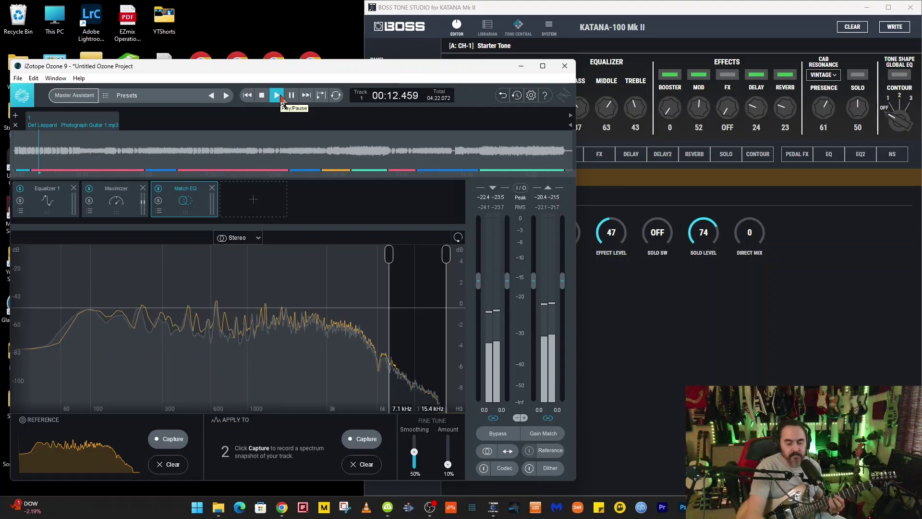
{"action": "left_click", "coordinate": [281, 96]}
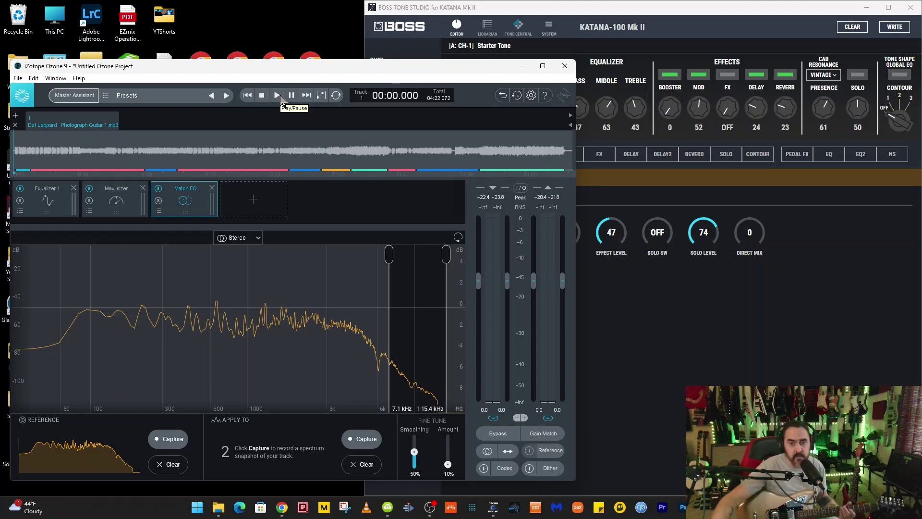
{"action": "left_click", "coordinate": [16, 125]}
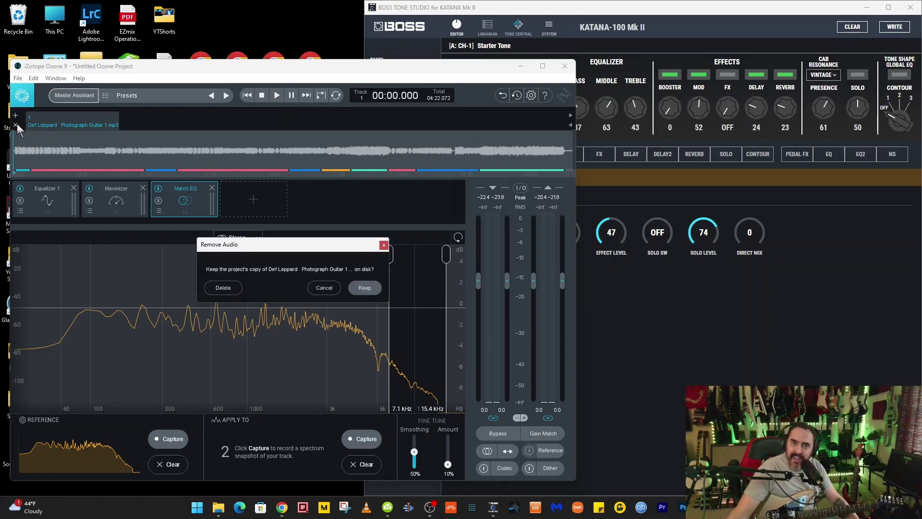
{"action": "left_click", "coordinate": [222, 288]}
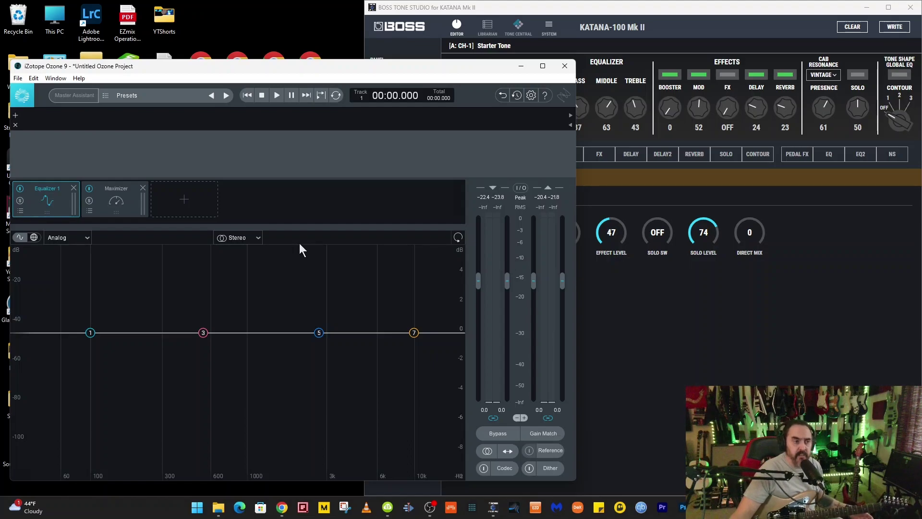
Switch back to BOSS Tone Studio and write the current tone to A: CH1 under the name Photograph.
{"action": "left_click", "coordinate": [551, 6]}
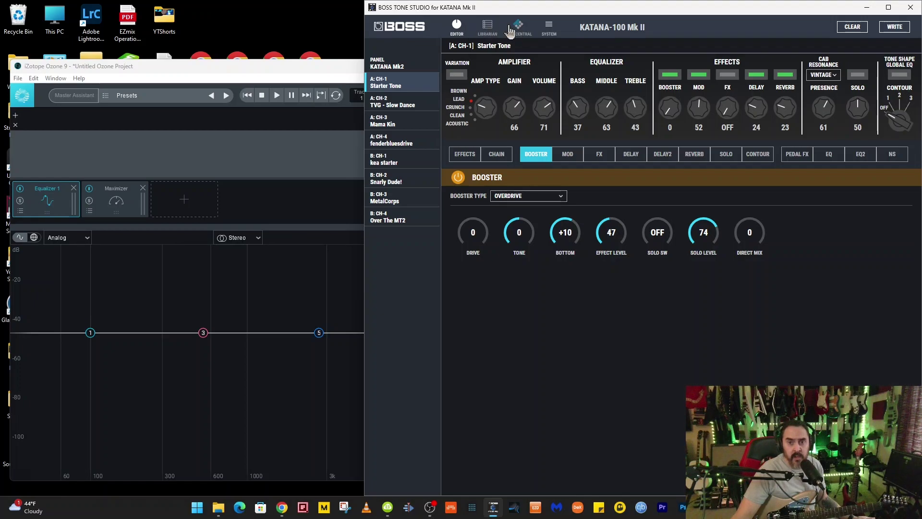
{"action": "left_click", "coordinate": [890, 30]}
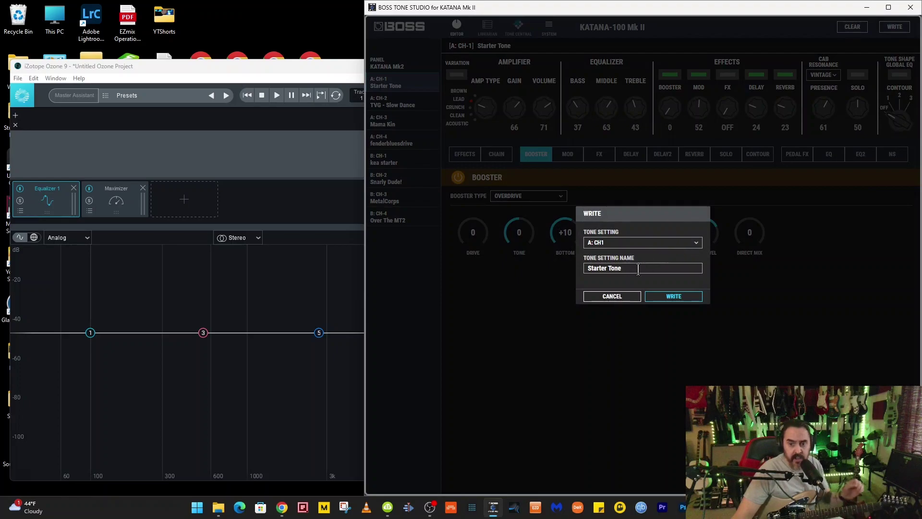
{"action": "left_click_drag", "start_coordinate": [639, 268], "coordinate": [568, 272]}
{"action": "type", "text": "Ph"}
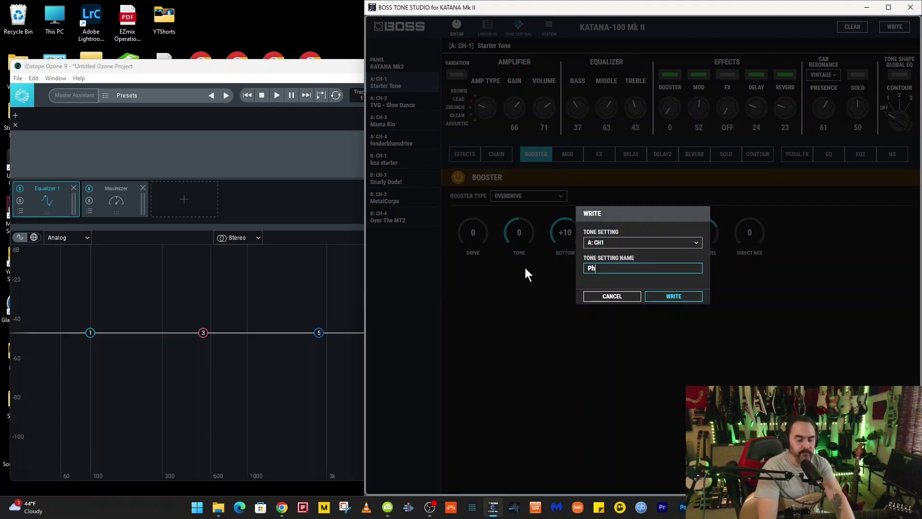
{"action": "type", "text": "otograph"}
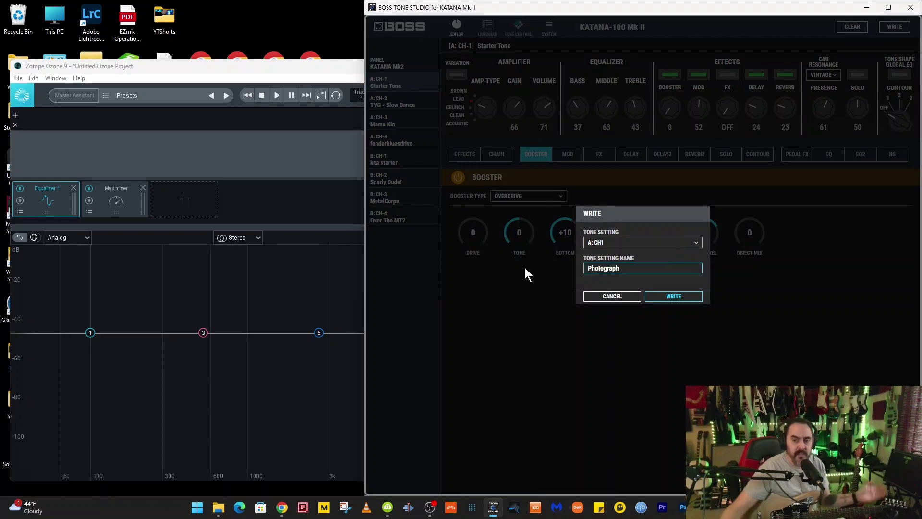
{"action": "left_click", "coordinate": [669, 296]}
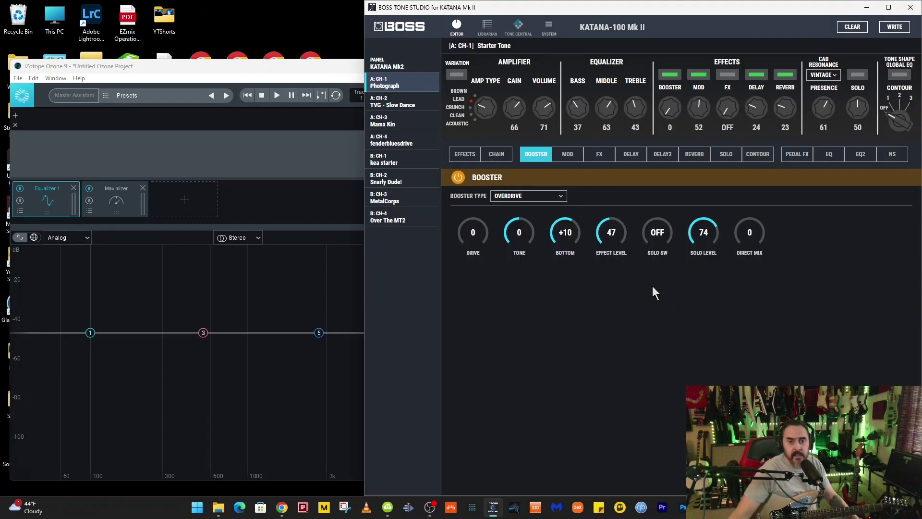
Store the Photograph patch from A: CH-1 in the metallica starters liveset of the librarian.
{"action": "left_click", "coordinate": [487, 28]}
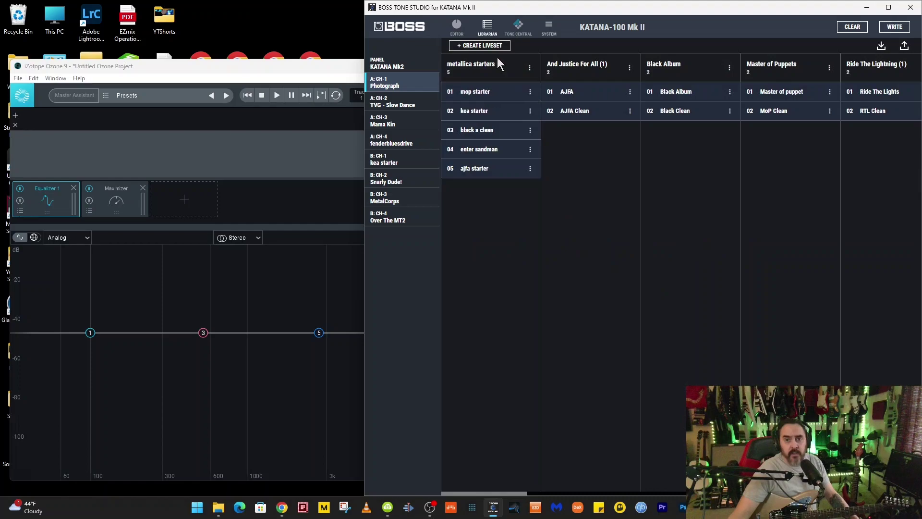
{"action": "left_click_drag", "start_coordinate": [405, 82], "coordinate": [488, 208]}
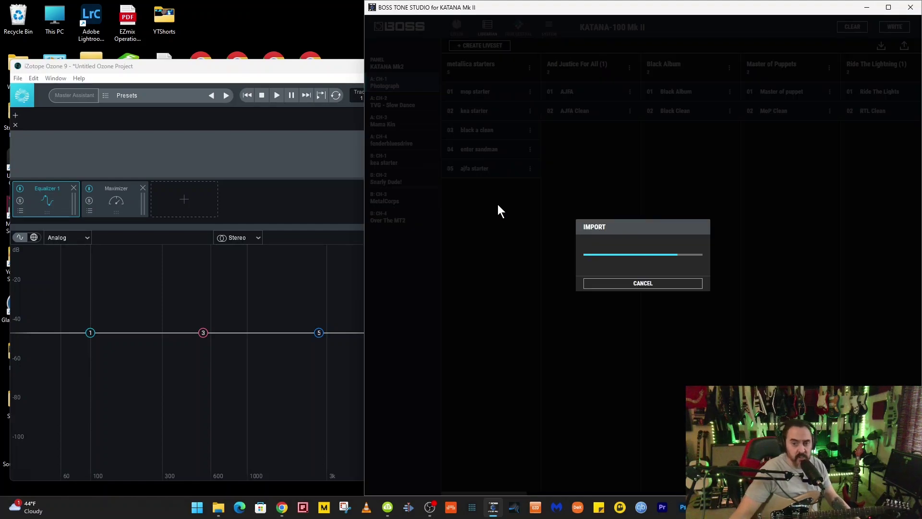
{"action": "left_click", "coordinate": [618, 283]}
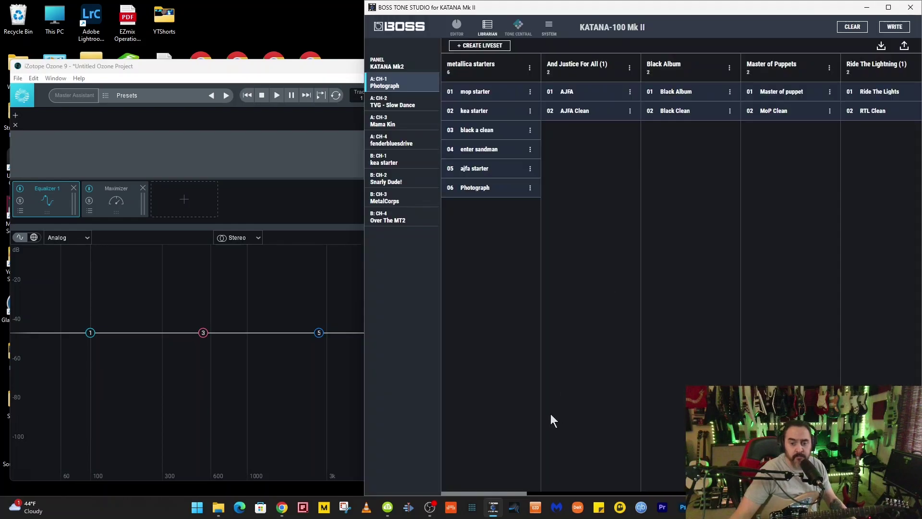
Load the Starter Tone patch from the November backup liveset into A: CH-1 and return to the tone editor.
{"action": "left_click_drag", "start_coordinate": [514, 492], "coordinate": [659, 493]}
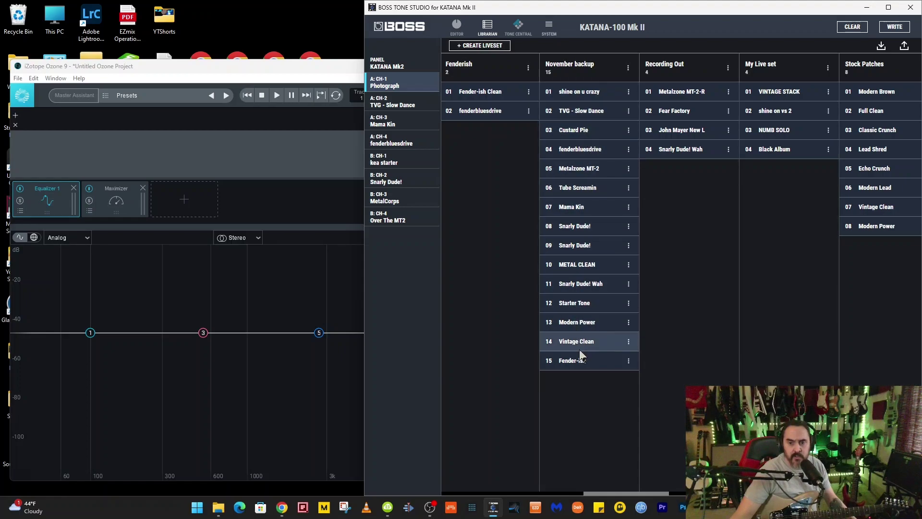
{"action": "left_click_drag", "start_coordinate": [584, 304], "coordinate": [411, 82]}
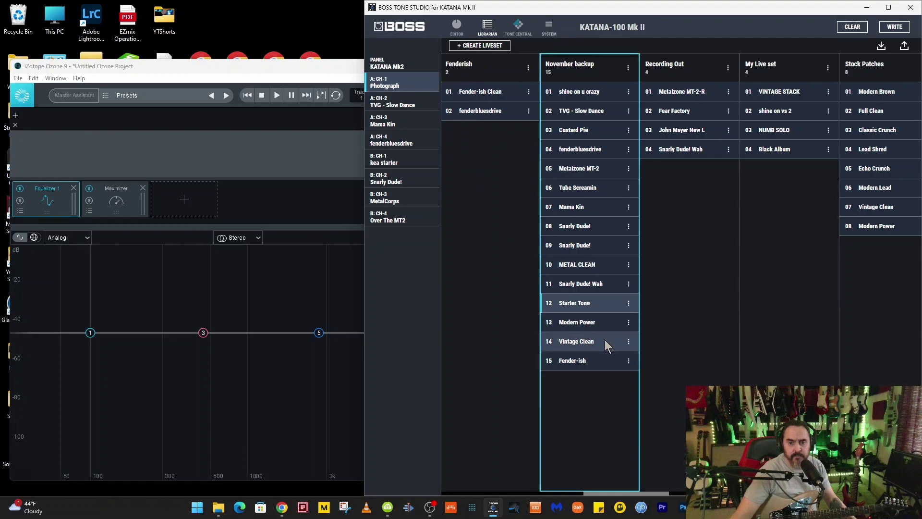
{"action": "left_click_drag", "start_coordinate": [578, 306], "coordinate": [415, 85]}
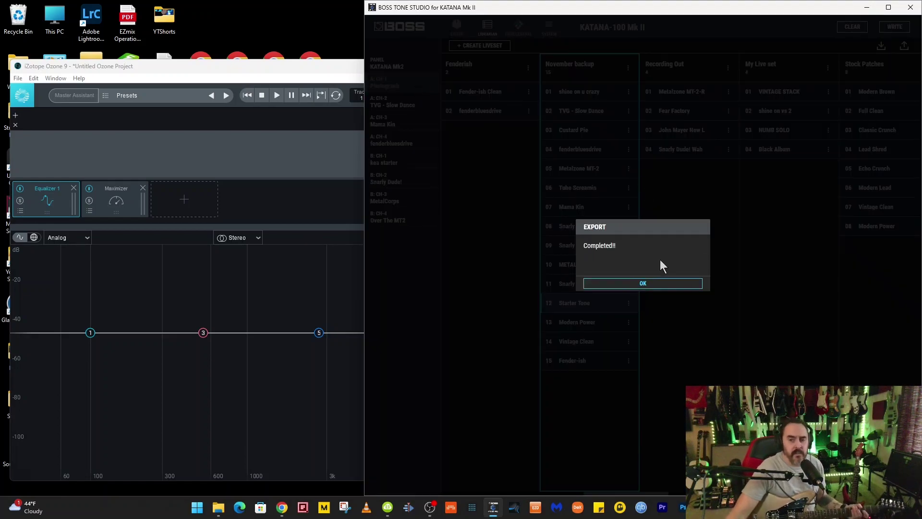
{"action": "left_click", "coordinate": [648, 284]}
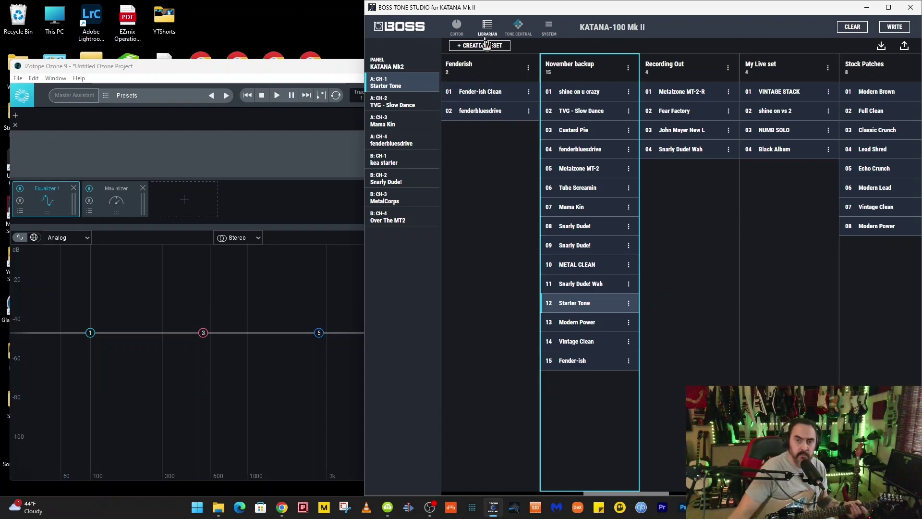
{"action": "left_click", "coordinate": [459, 29]}
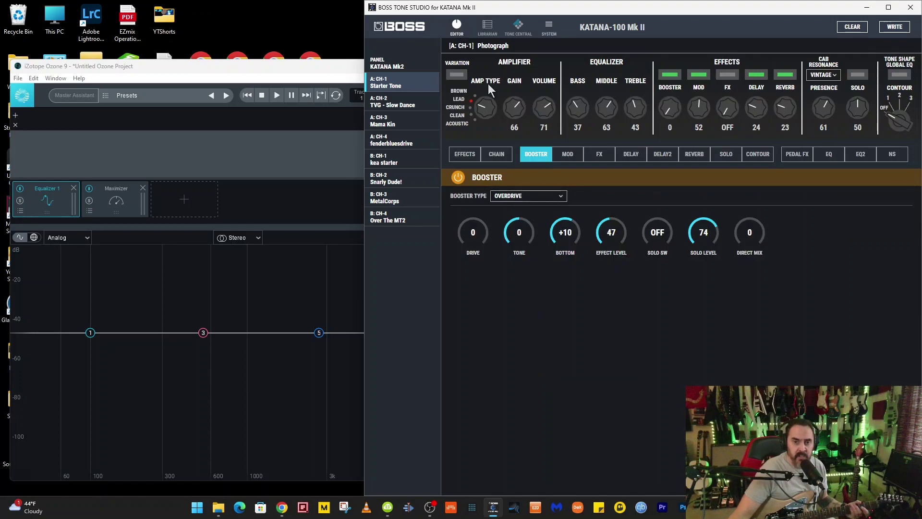
Reload Starter Tone in A: CH-1, switch to Ozone 9 and import the EVH Aint Talkin Bout Love guitar track from the Metallica folder.
{"action": "left_click", "coordinate": [414, 85]}
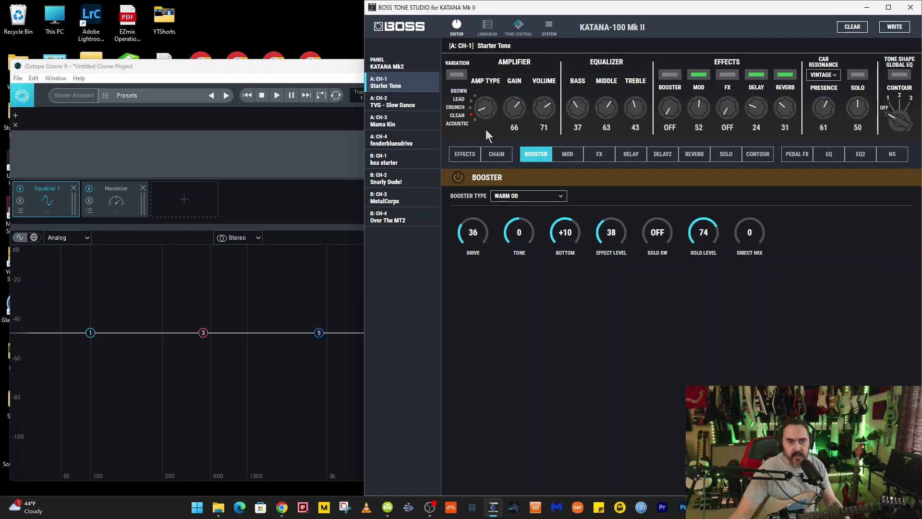
{"action": "left_click", "coordinate": [259, 67]}
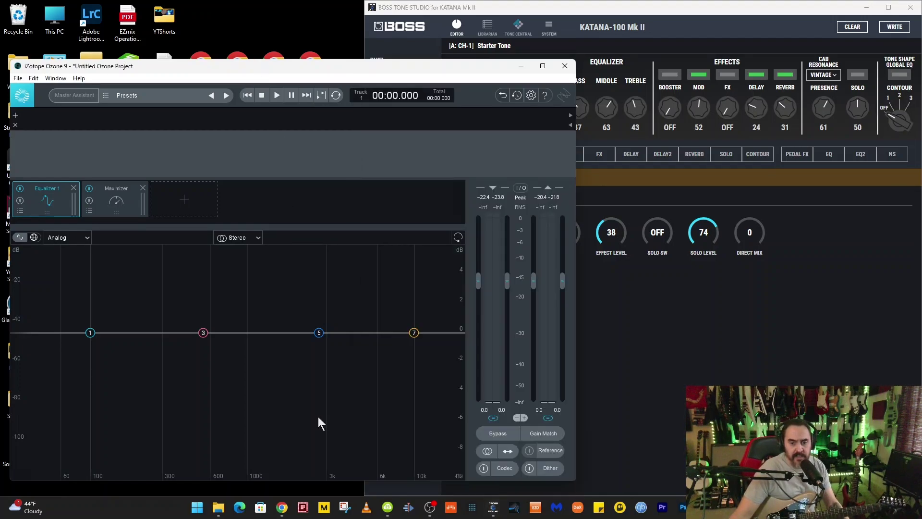
{"action": "left_click", "coordinate": [222, 512]}
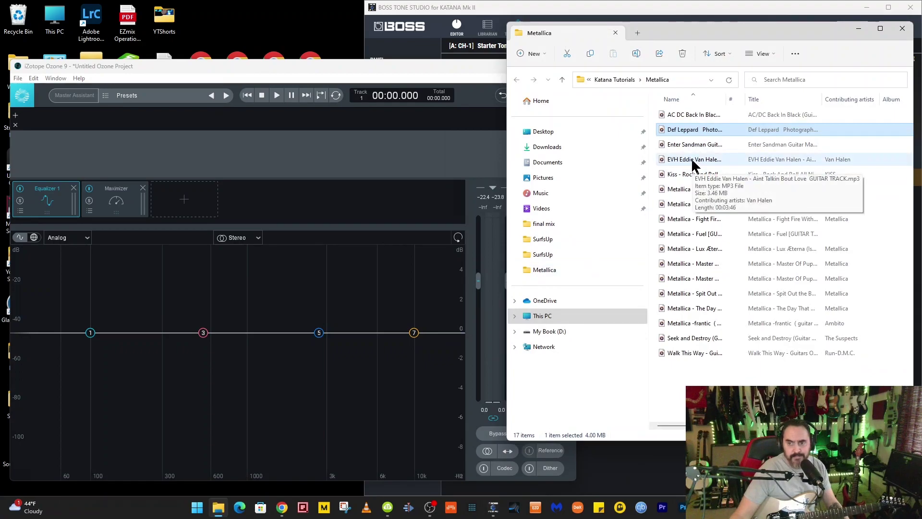
{"action": "left_click_drag", "start_coordinate": [694, 163], "coordinate": [158, 160]}
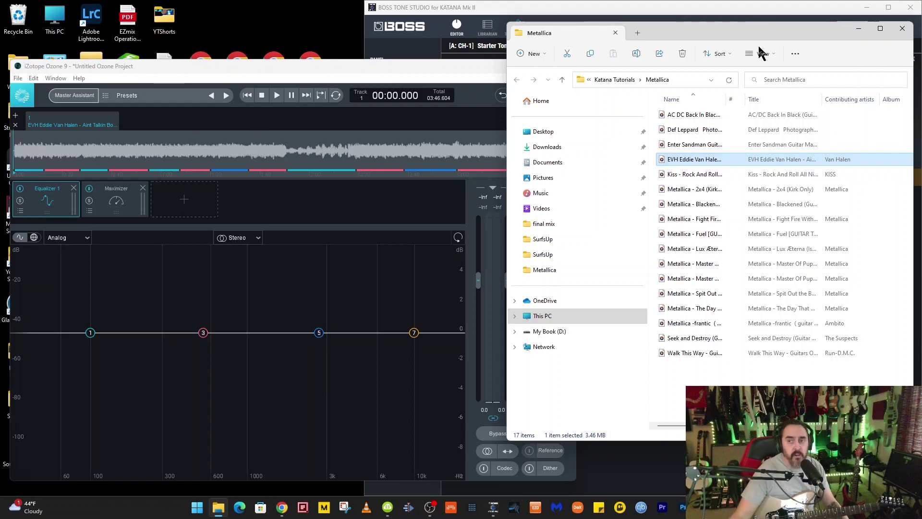
{"action": "left_click", "coordinate": [855, 27]}
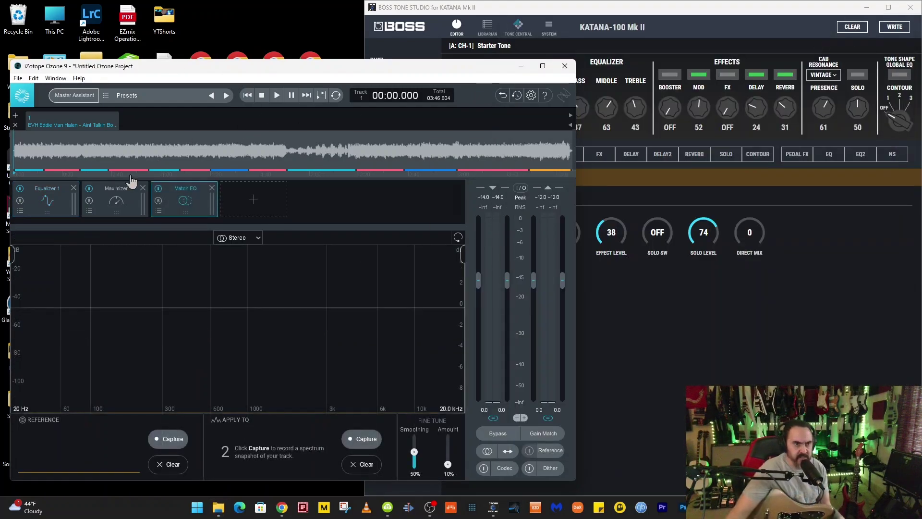
Capture a few seconds of the playing guitar track as the Match EQ reference and stop playback.
{"action": "left_click", "coordinate": [171, 440]}
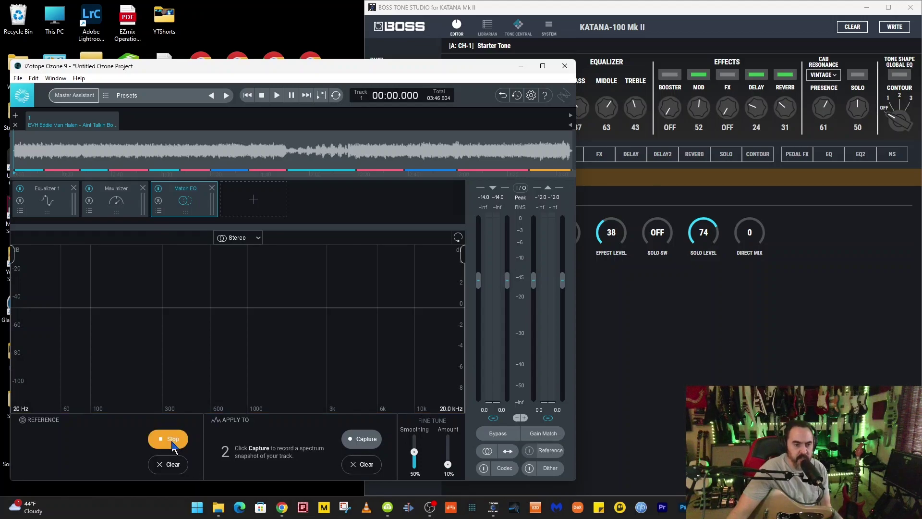
{"action": "left_click", "coordinate": [277, 96]}
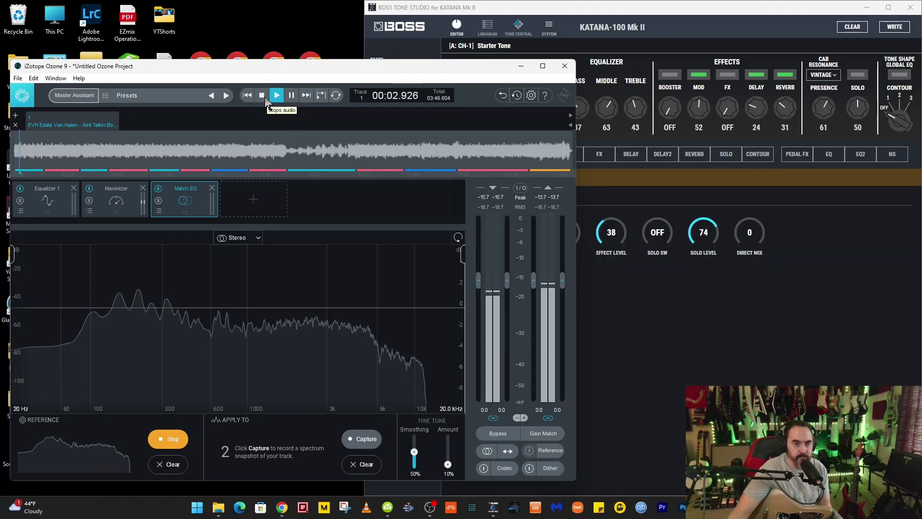
{"action": "left_click", "coordinate": [173, 444]}
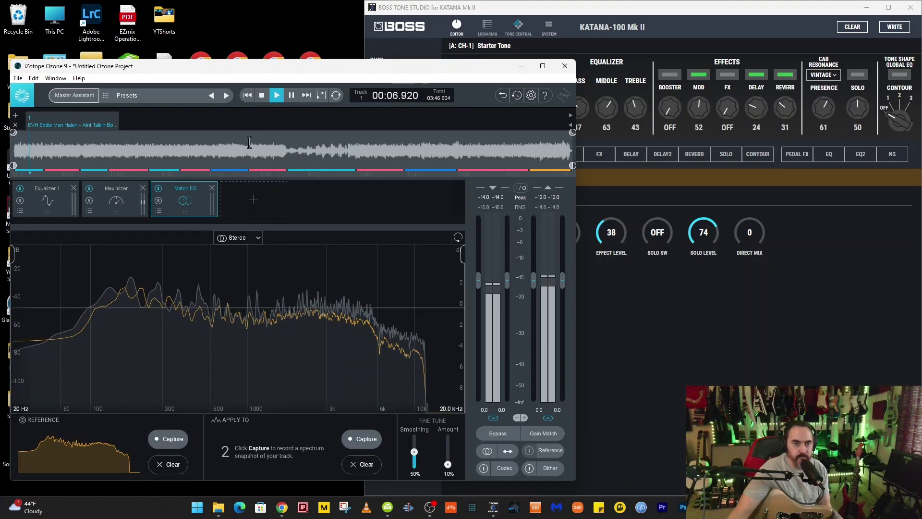
{"action": "left_click", "coordinate": [261, 95]}
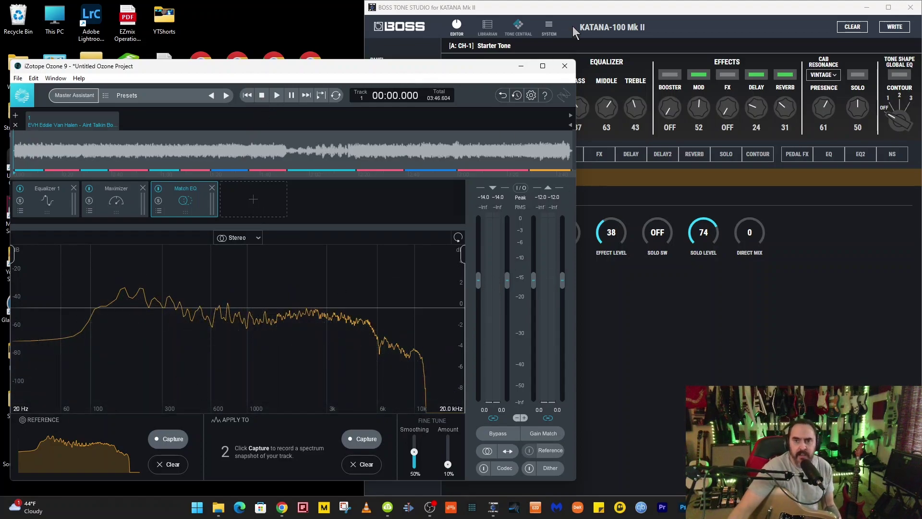
Switch to BOSS Tone Studio and set the amp type to Brown with variation on, bass 54 and middle 34.
{"action": "left_click", "coordinate": [592, 10]}
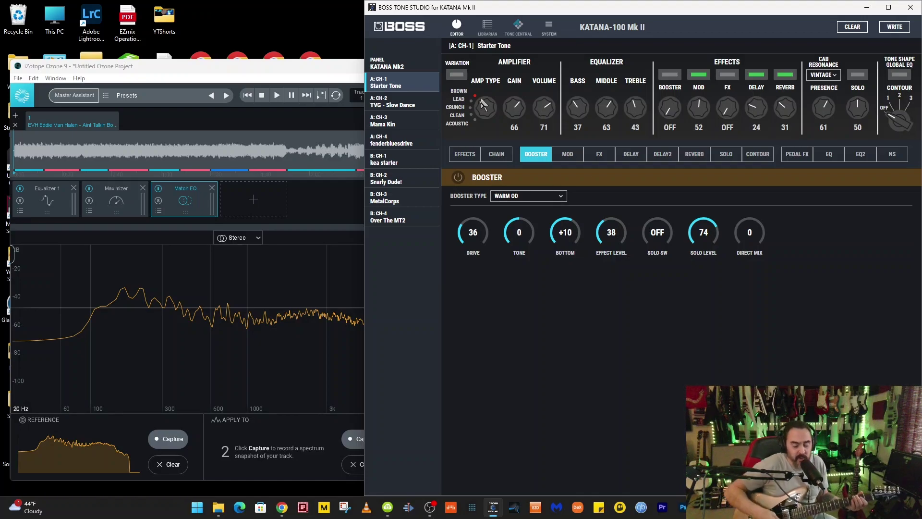
{"action": "left_click", "coordinate": [458, 76]}
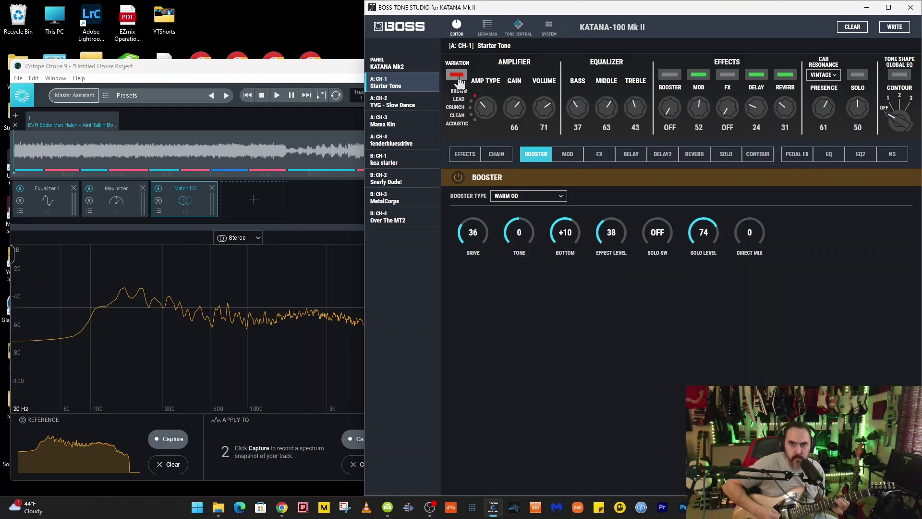
{"action": "left_click_drag", "start_coordinate": [599, 114], "coordinate": [603, 114]}
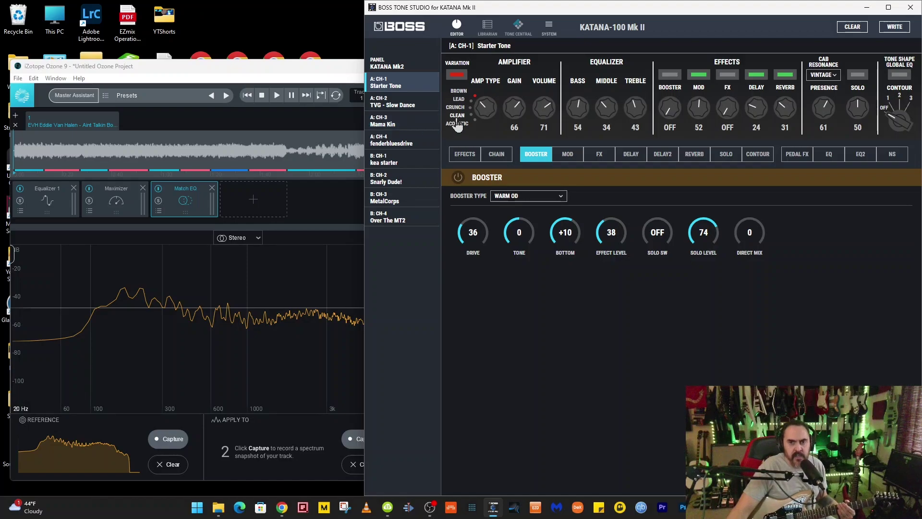
Change the FX type to Flanger 117E and turn the FX effect on.
{"action": "left_click", "coordinate": [599, 158]}
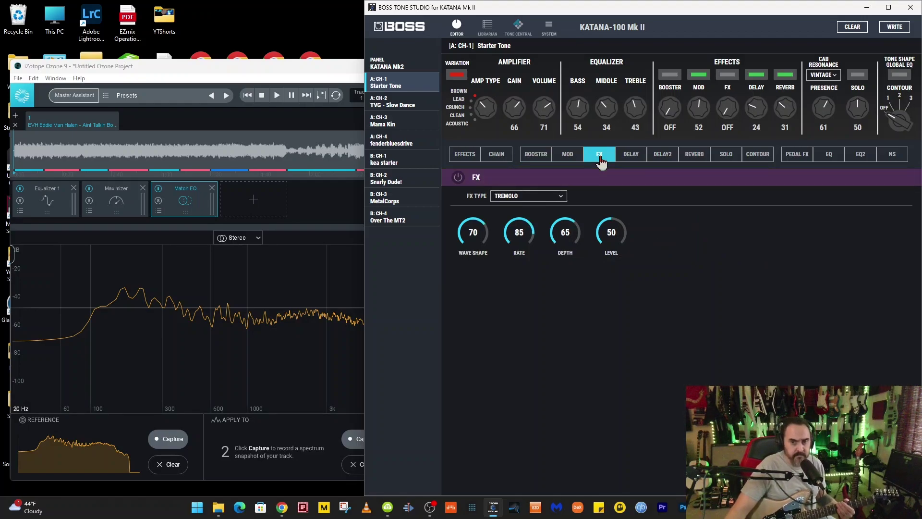
{"action": "left_click", "coordinate": [518, 194]}
{"action": "scroll", "coordinate": [522, 230], "scroll_direction": "up", "scroll_amount": 1}
{"action": "scroll", "coordinate": [524, 233], "scroll_direction": "down", "scroll_amount": 8}
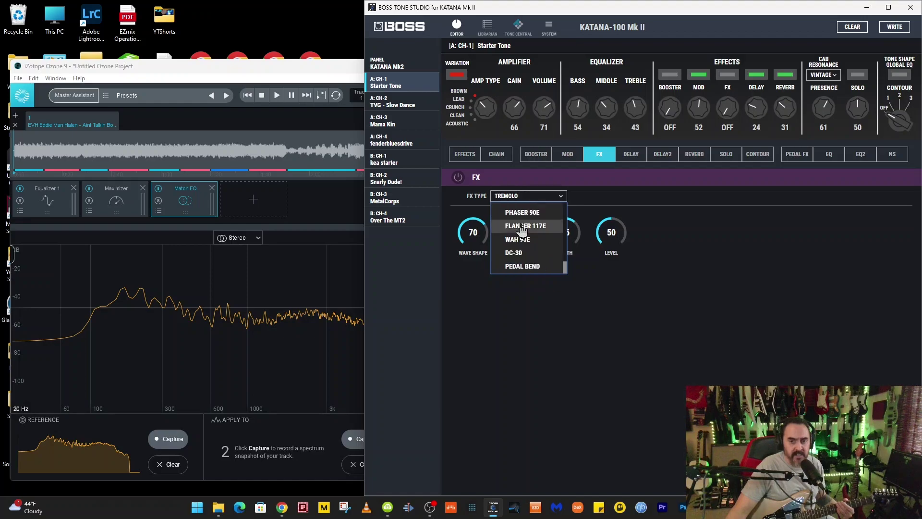
{"action": "left_click", "coordinate": [528, 225]}
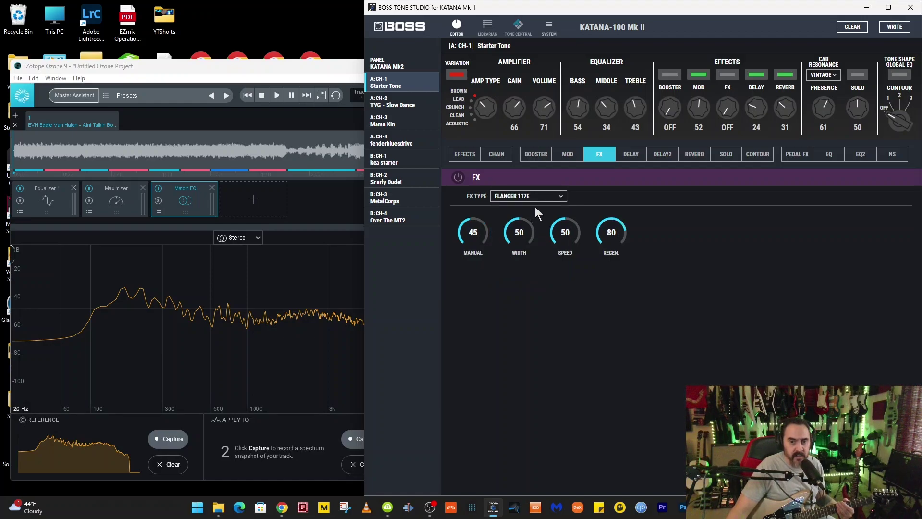
{"action": "left_click", "coordinate": [457, 179]}
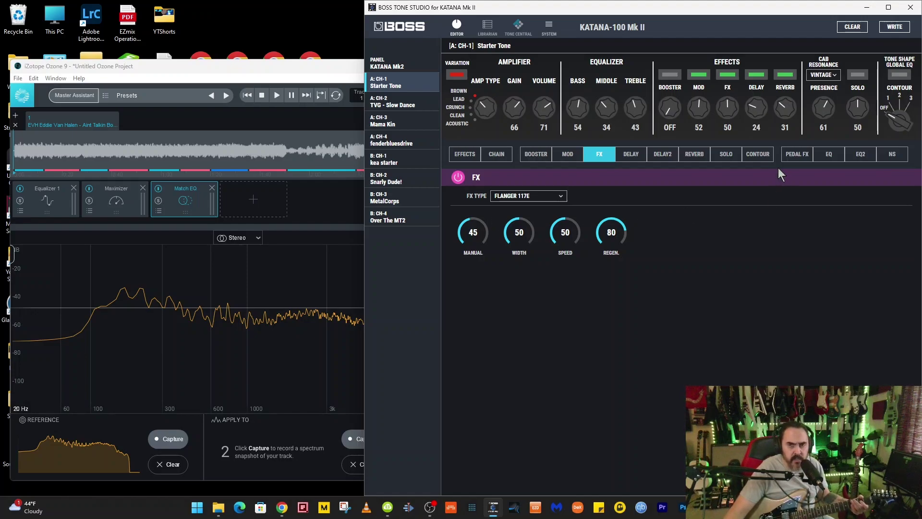
Change the EQ type to GE-10, check the captured spectrum at 30 Hz in Ozone 9, and set the 31Hz band to -3.0 dB.
{"action": "left_click", "coordinate": [828, 154]}
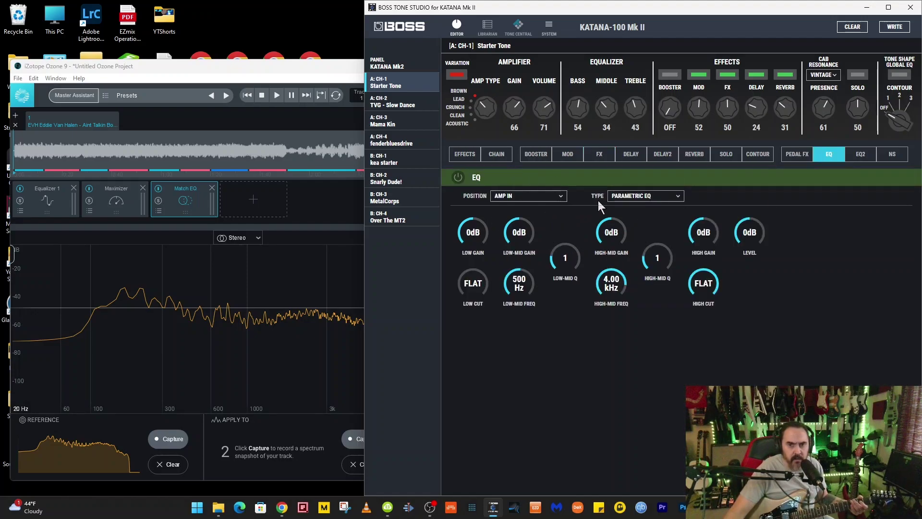
{"action": "left_click", "coordinate": [643, 196]}
{"action": "left_click", "coordinate": [634, 218]}
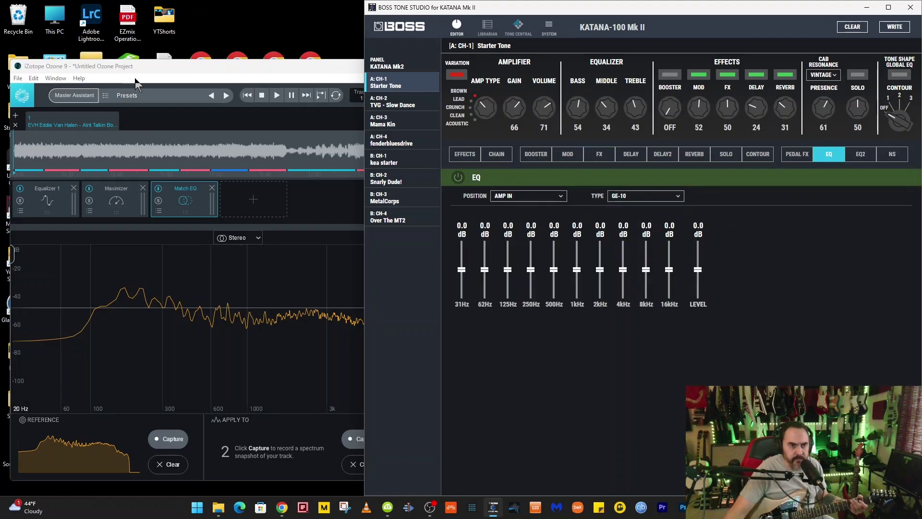
{"action": "left_click", "coordinate": [145, 65]}
{"action": "left_click_drag", "start_coordinate": [15, 254], "coordinate": [28, 255]}
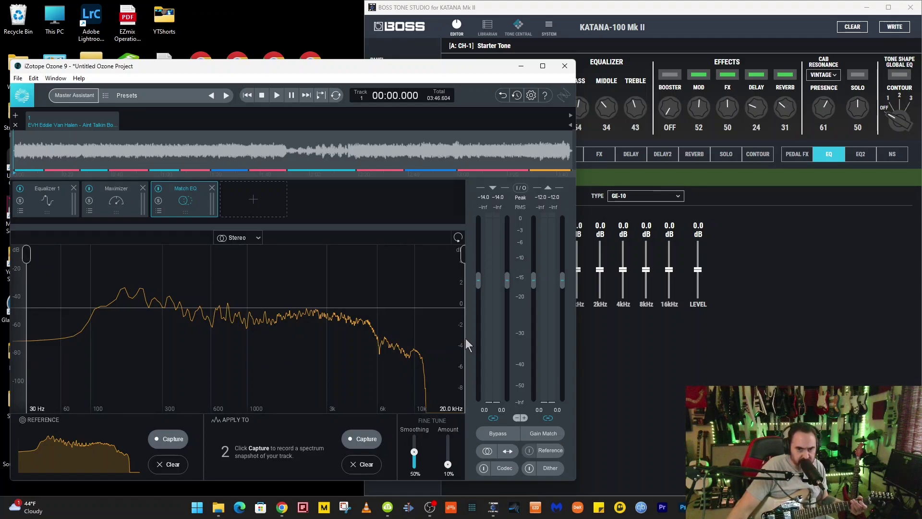
{"action": "left_click", "coordinate": [701, 302]}
{"action": "left_click_drag", "start_coordinate": [462, 271], "coordinate": [463, 284]}
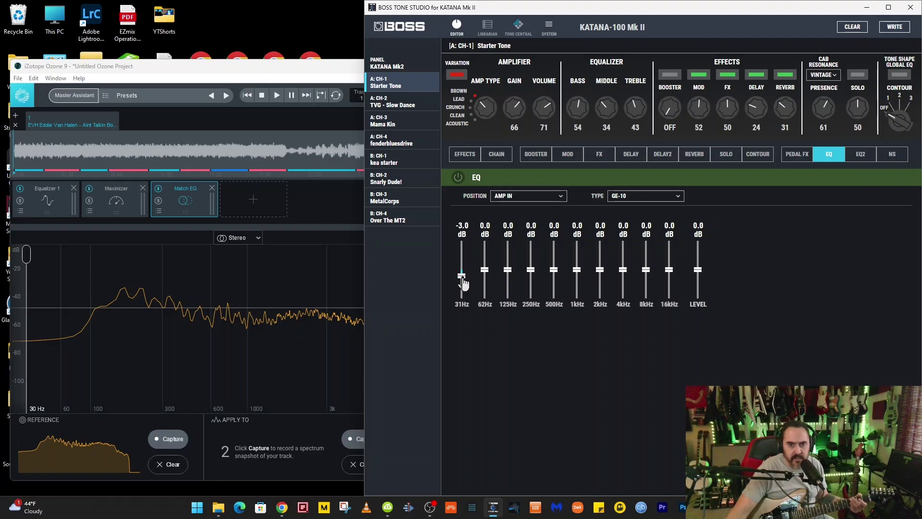
Following the captured spectrum in Ozone 9, set the 62Hz band to -3.0 dB and the 500Hz and 1kHz bands to -0.5 dB.
{"action": "left_click_drag", "start_coordinate": [26, 255], "coordinate": [198, 256]}
{"action": "left_click", "coordinate": [499, 281]}
{"action": "left_click", "coordinate": [583, 298]}
{"action": "left_click", "coordinate": [594, 333]}
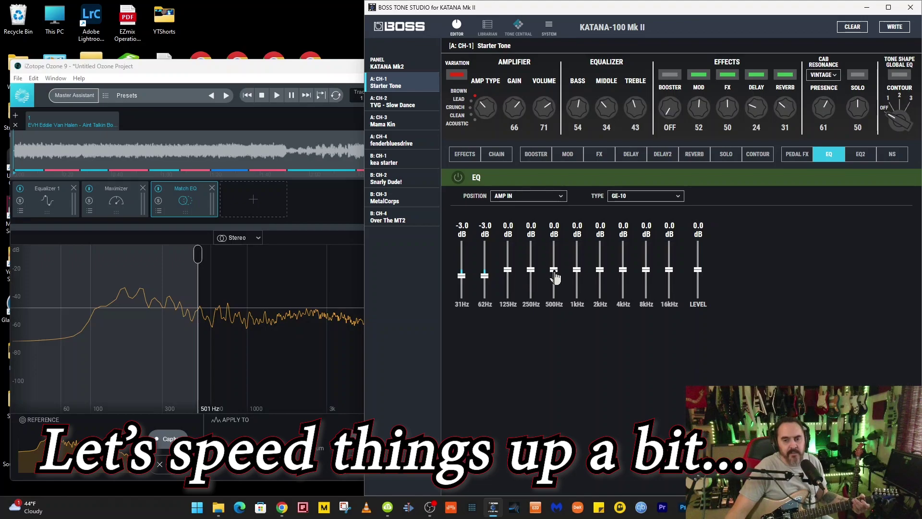
{"action": "left_click_drag", "start_coordinate": [554, 274], "coordinate": [550, 280]}
{"action": "left_click_drag", "start_coordinate": [256, 264], "coordinate": [247, 263]}
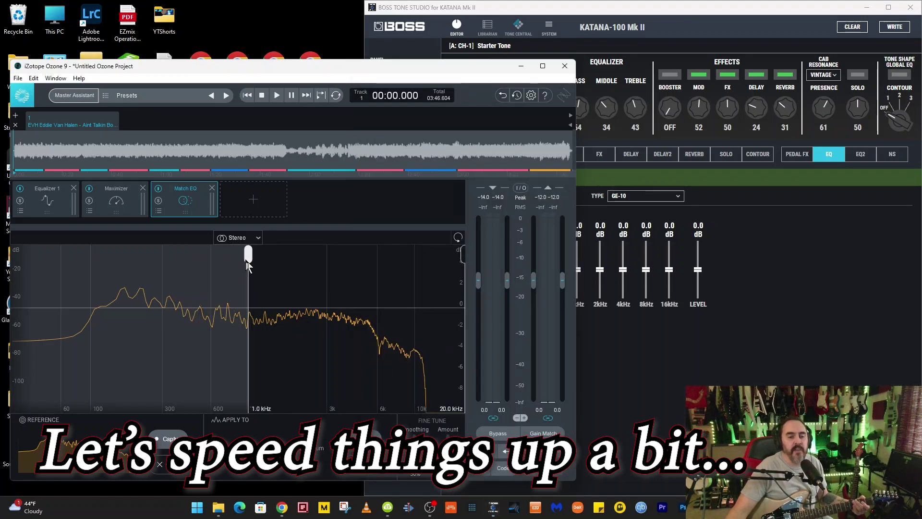
{"action": "left_click", "coordinate": [579, 291]}
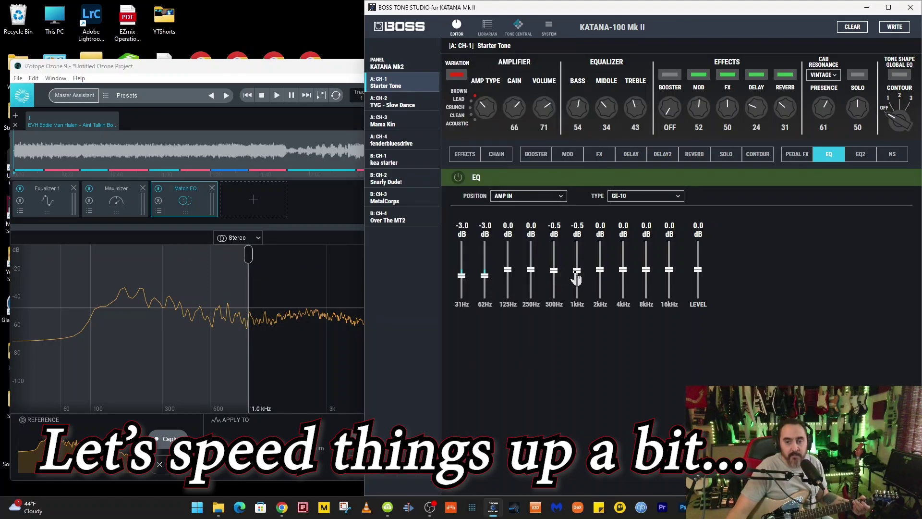
Check the captured spectrum around 2 kHz and 4.1 kHz and set the 2kHz and 4kHz bands to -1.0 dB.
{"action": "mouse_move", "coordinate": [248, 255]}
{"action": "left_mouse_down"}
{"action": "mouse_move", "coordinate": [308, 265]}
{"action": "mouse_move", "coordinate": [296, 265]}
{"action": "left_mouse_up"}
{"action": "left_click_drag", "start_coordinate": [600, 270], "coordinate": [600, 272]}
{"action": "left_click_drag", "start_coordinate": [298, 262], "coordinate": [349, 261]}
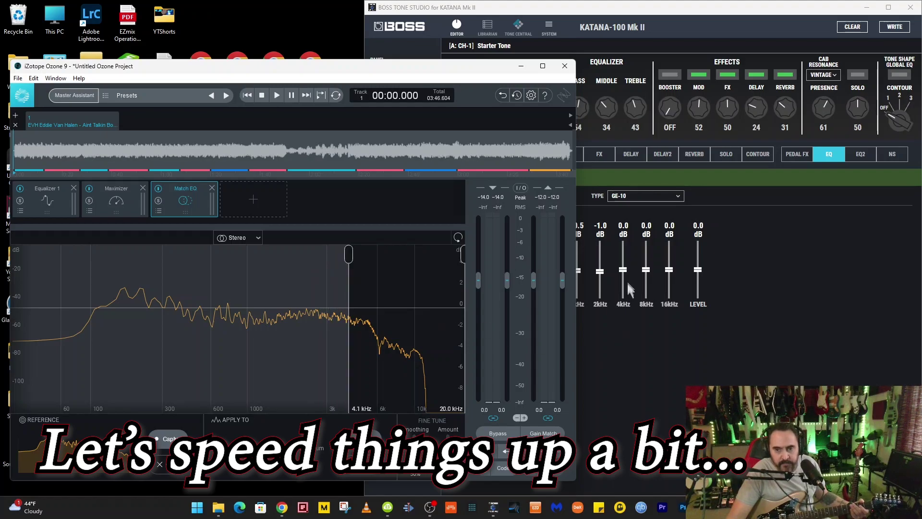
{"action": "left_click", "coordinate": [629, 294]}
{"action": "left_click_drag", "start_coordinate": [623, 270], "coordinate": [623, 272]}
Check the spectrum at 8.0 kHz, and set the 8kHz band to -4.0 dB, 16kHz to -12.0 dB and the EQ level to +4.0 dB.
{"action": "left_click", "coordinate": [350, 255]}
{"action": "left_click_drag", "start_coordinate": [350, 255], "coordinate": [399, 259]}
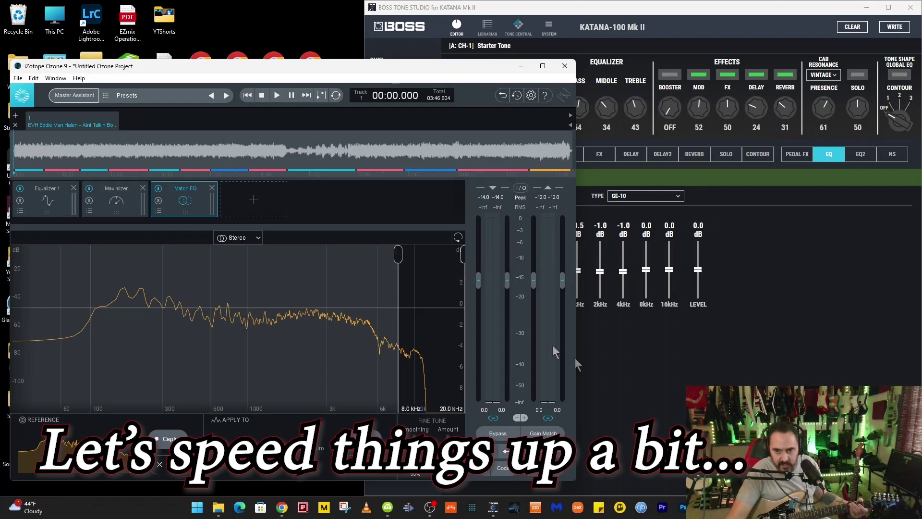
{"action": "left_click", "coordinate": [650, 281]}
{"action": "left_click_drag", "start_coordinate": [647, 279], "coordinate": [668, 295]}
{"action": "left_click", "coordinate": [317, 226]}
{"action": "left_click_drag", "start_coordinate": [698, 270], "coordinate": [697, 259]}
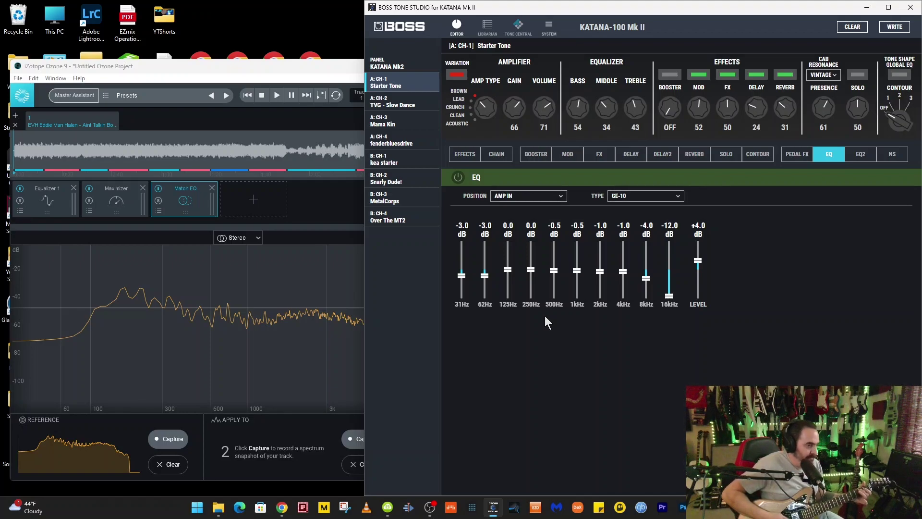
Turn the EQ on, position it at Amp Out, and compare the tone with the EQ off and on.
{"action": "left_click", "coordinate": [459, 179]}
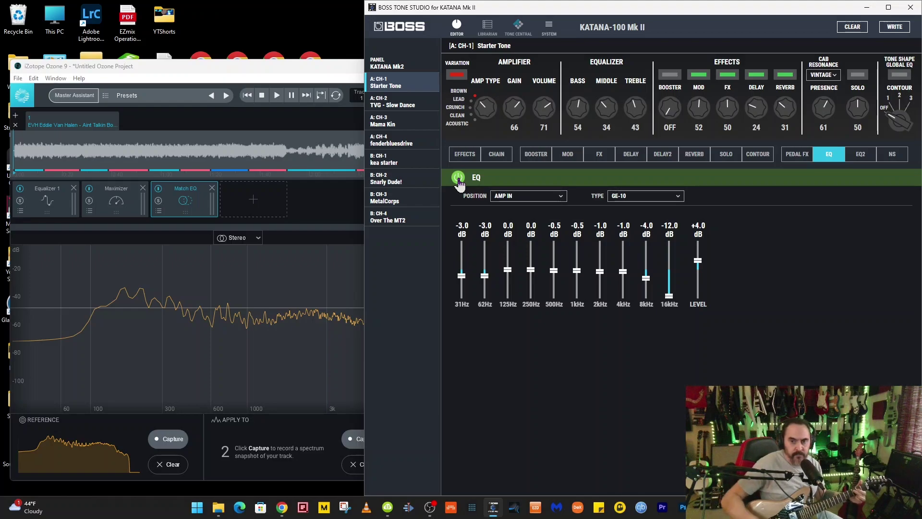
{"action": "left_click", "coordinate": [524, 197]}
{"action": "left_click", "coordinate": [527, 231]}
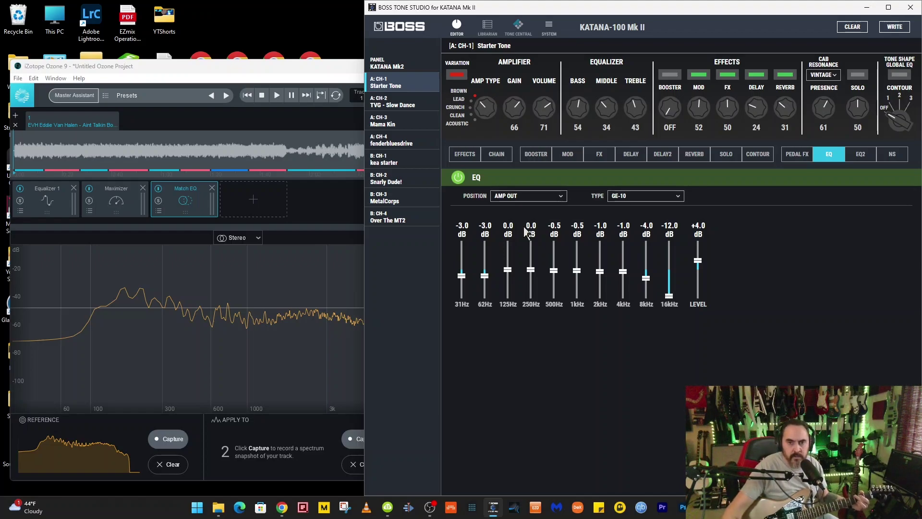
{"action": "left_click", "coordinate": [456, 178]}
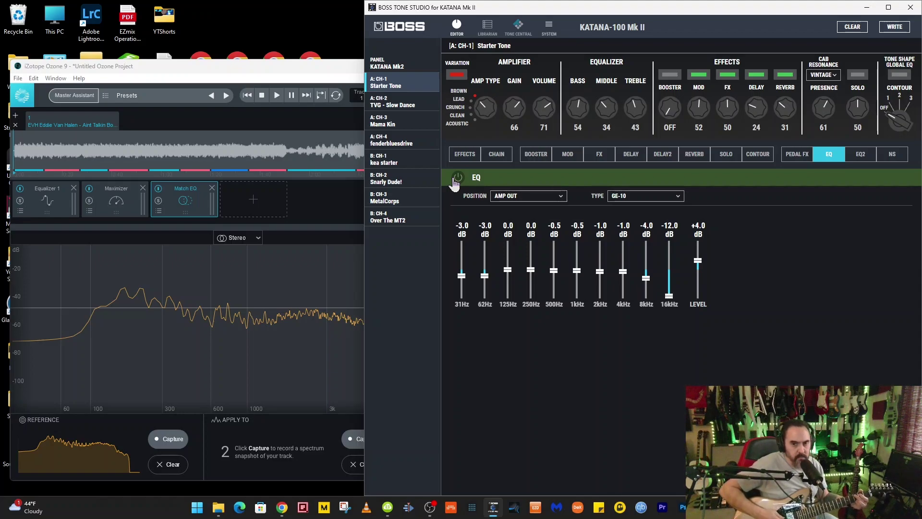
{"action": "left_click", "coordinate": [453, 180]}
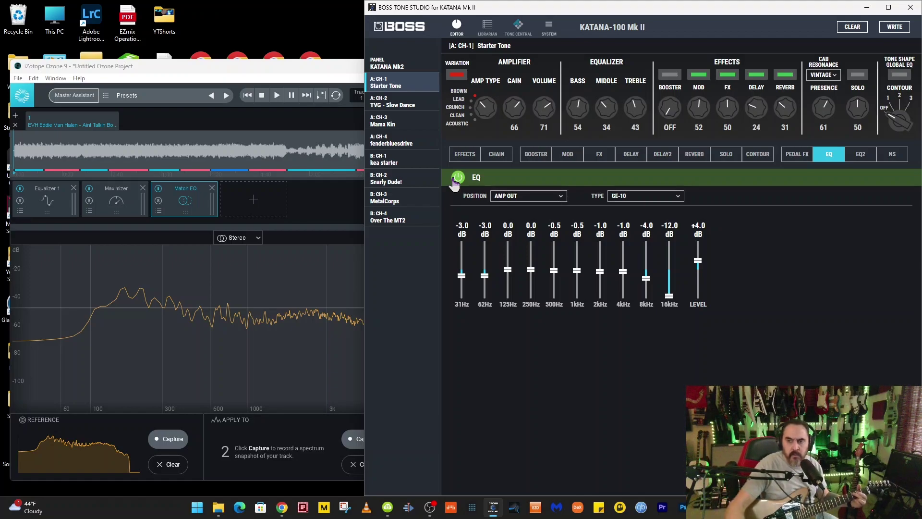
Try the Modern cab resonance, raise the treble to 59, lower the middle, and choose the cab resonance again.
{"action": "left_click", "coordinate": [823, 76]}
{"action": "left_click", "coordinate": [825, 101]}
{"action": "scroll", "coordinate": [604, 114], "scroll_direction": "down", "scroll_amount": 5}
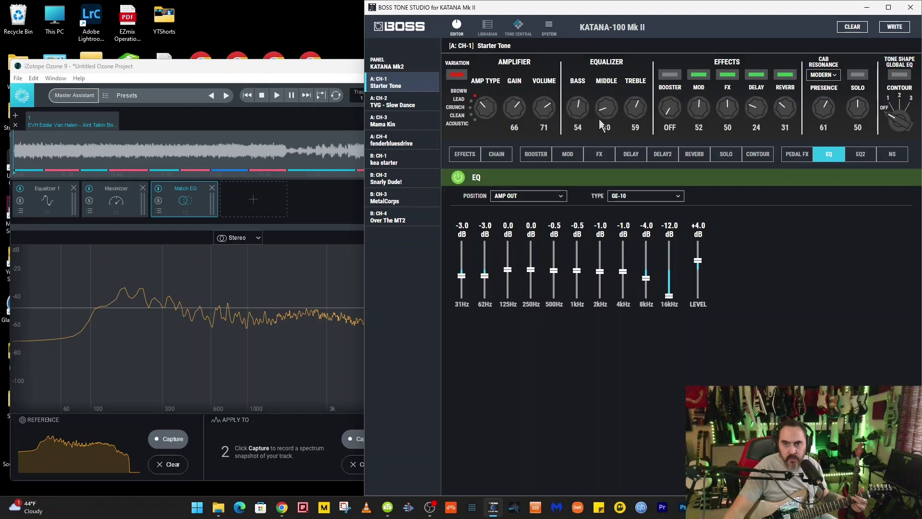
{"action": "left_click", "coordinate": [823, 75]}
{"action": "left_click", "coordinate": [827, 91]}
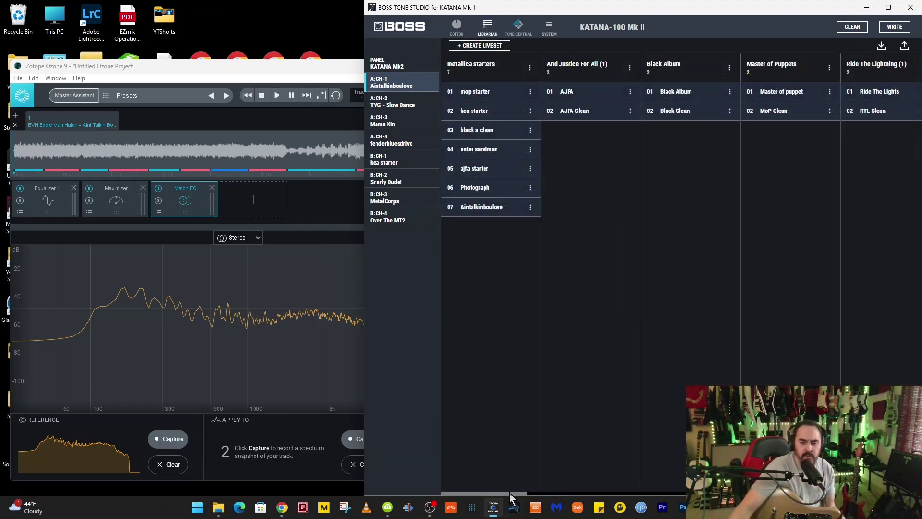
Load the Starter Tone patch from the librarian's November backup liveset into A: CH-1.
{"action": "left_click_drag", "start_coordinate": [509, 492], "coordinate": [641, 502]}
{"action": "left_click_drag", "start_coordinate": [655, 309], "coordinate": [414, 88]}
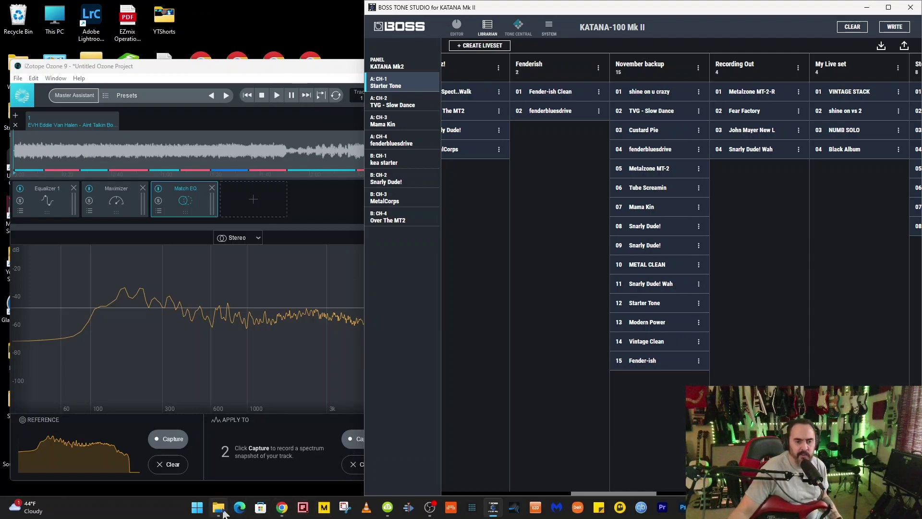
Replace the Van Halen track in Ozone with "Enter Sandman Guitar Master Track - Metallica.mp3", deleting the project's copy of the old audio.
{"action": "left_click", "coordinate": [218, 507]}
{"action": "left_click_drag", "start_coordinate": [703, 161], "coordinate": [266, 108]}
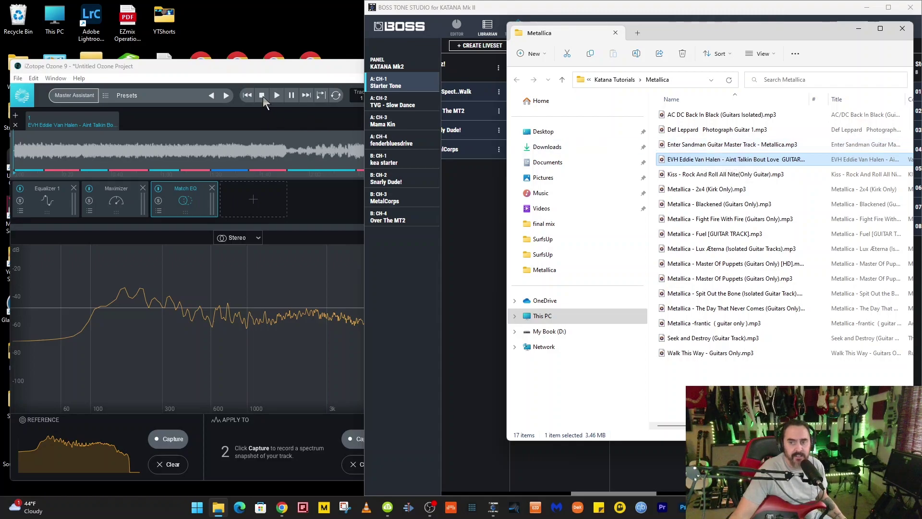
{"action": "left_click", "coordinate": [16, 125]}
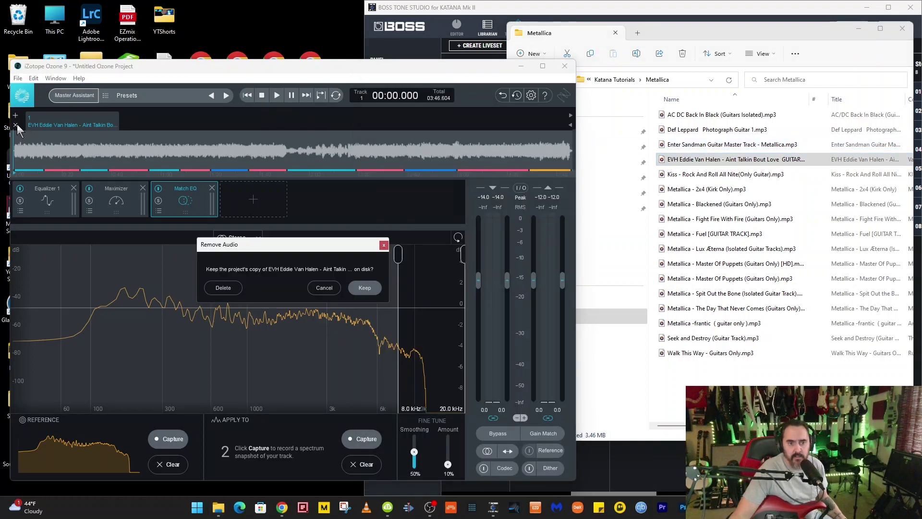
{"action": "left_click", "coordinate": [225, 288]}
{"action": "left_click_drag", "start_coordinate": [675, 142], "coordinate": [169, 169]}
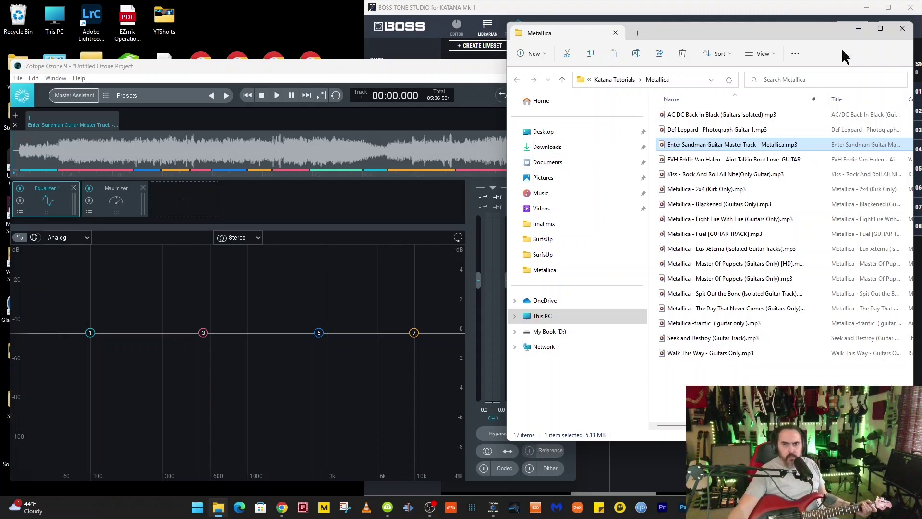
{"action": "left_click", "coordinate": [858, 28]}
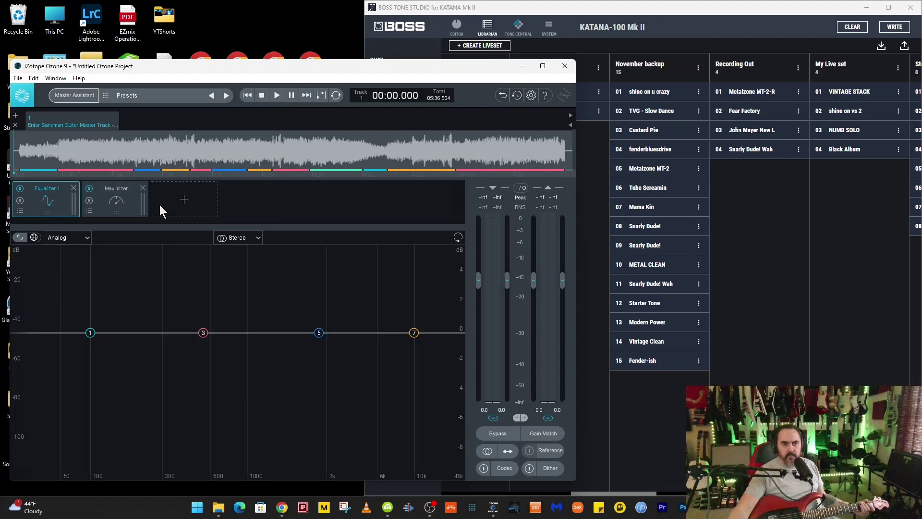
Add a Match EQ module, play the Enter Sandman intro, capture its reference spectrum and stop playback.
{"action": "left_click", "coordinate": [183, 200]}
{"action": "left_click", "coordinate": [181, 325]}
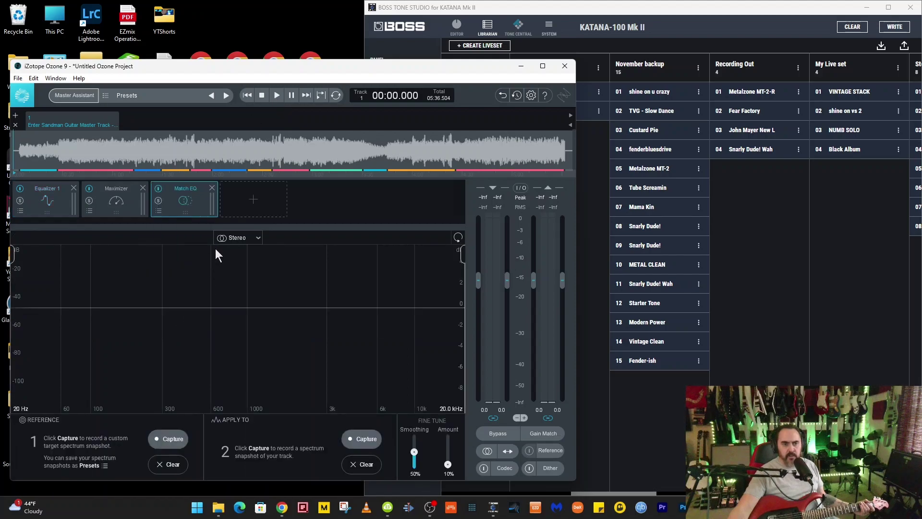
{"action": "left_click", "coordinate": [277, 95]}
{"action": "left_click", "coordinate": [178, 438]}
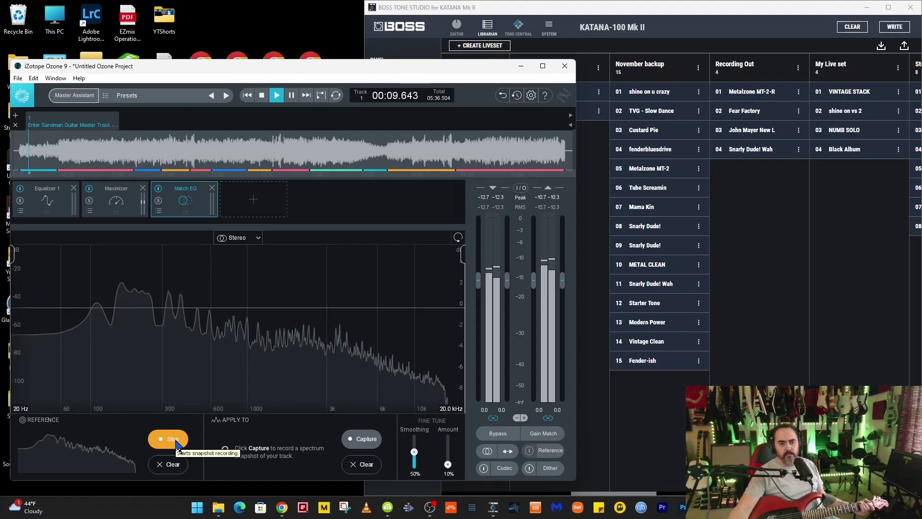
{"action": "left_click", "coordinate": [176, 442]}
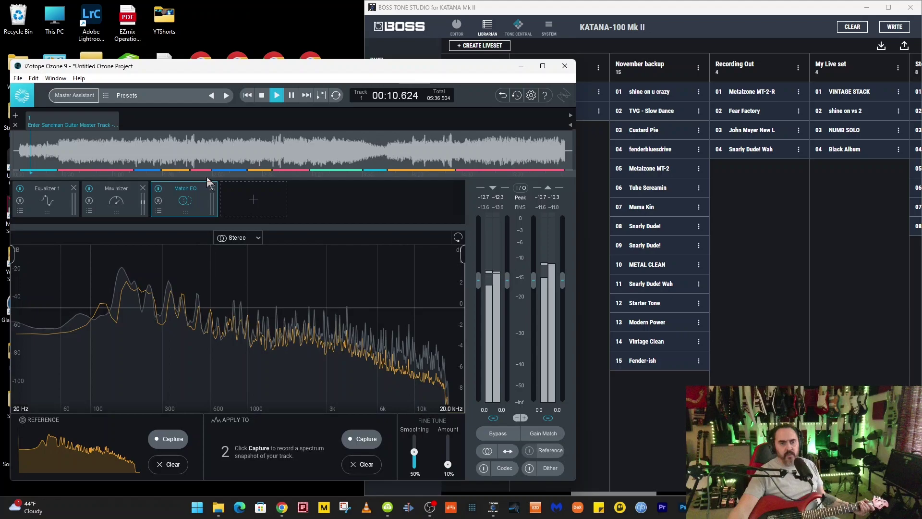
{"action": "left_click", "coordinate": [260, 96]}
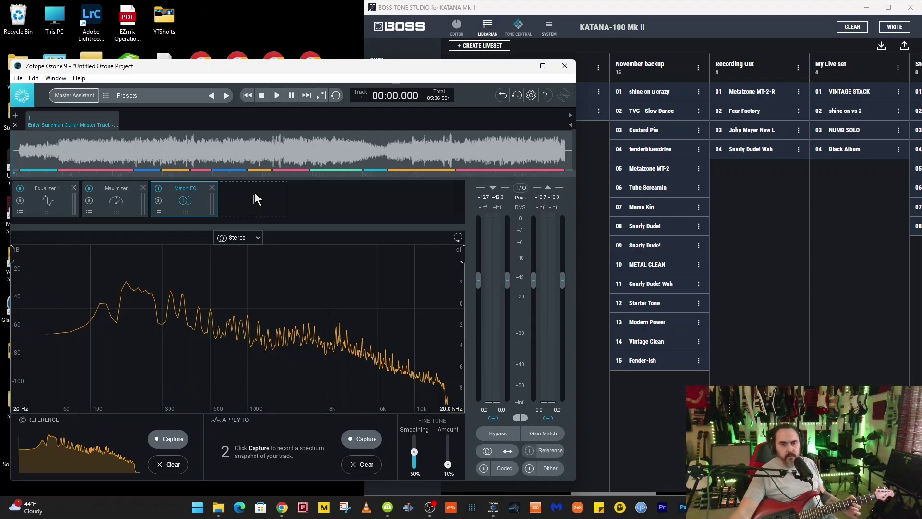
Switch to the Katana tone editor and set the Starter Tone's reverb type to Hall.
{"action": "left_click", "coordinate": [648, 15]}
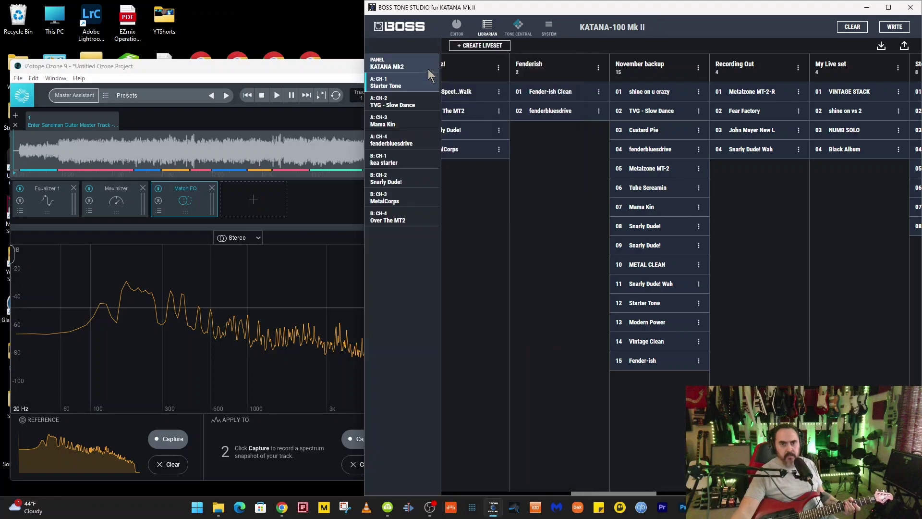
{"action": "left_click", "coordinate": [458, 28]}
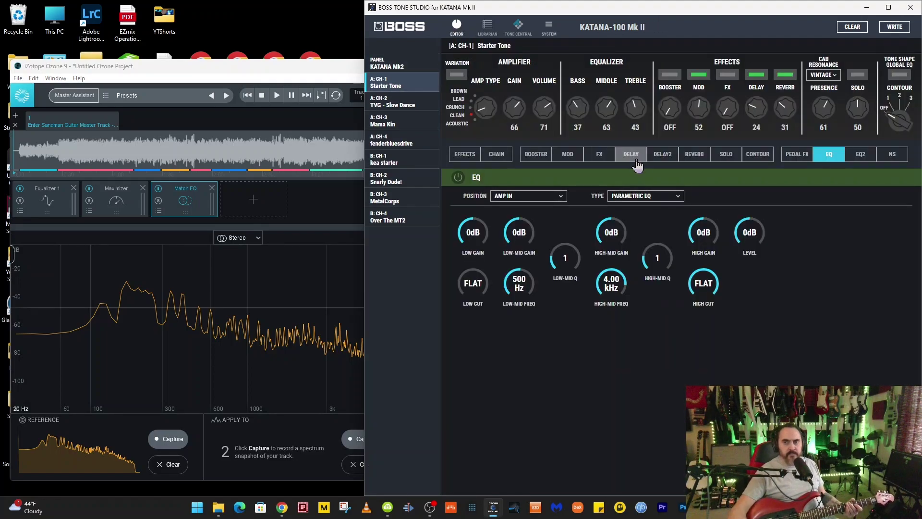
{"action": "left_click", "coordinate": [694, 155]}
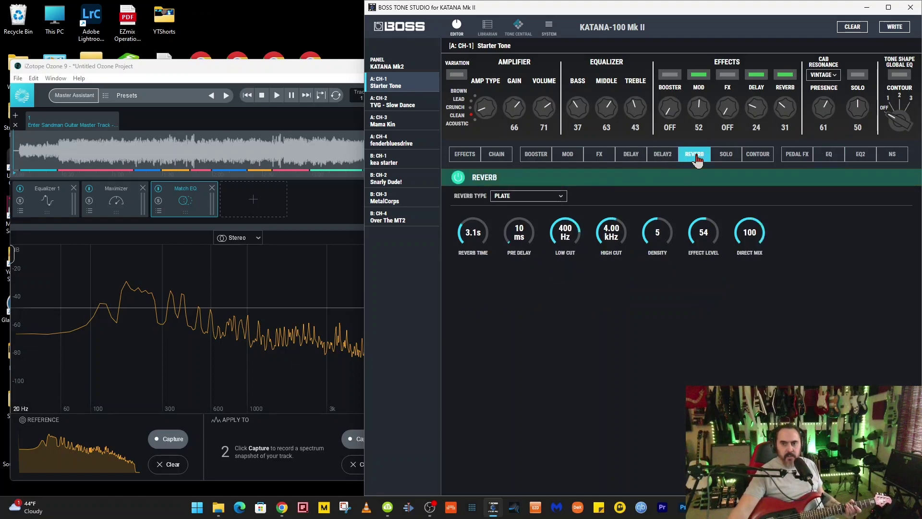
{"action": "left_click", "coordinate": [515, 197]}
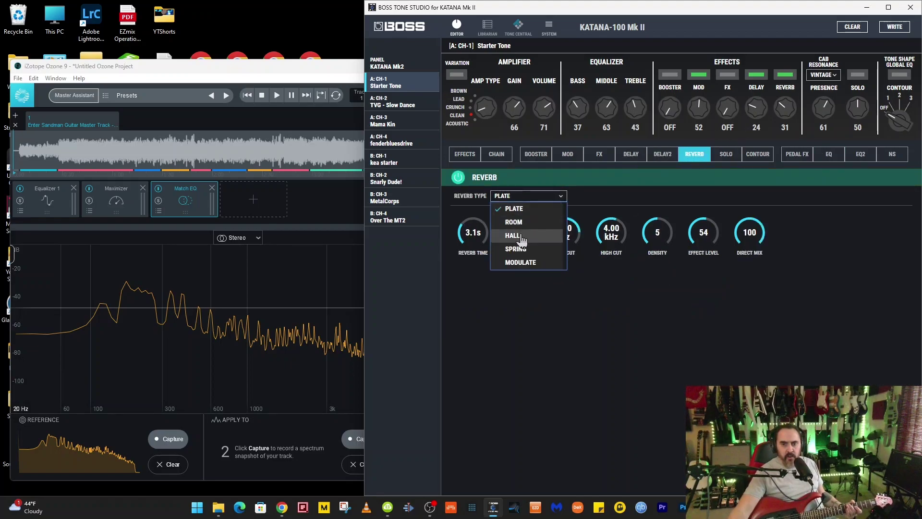
{"action": "left_click", "coordinate": [523, 240]}
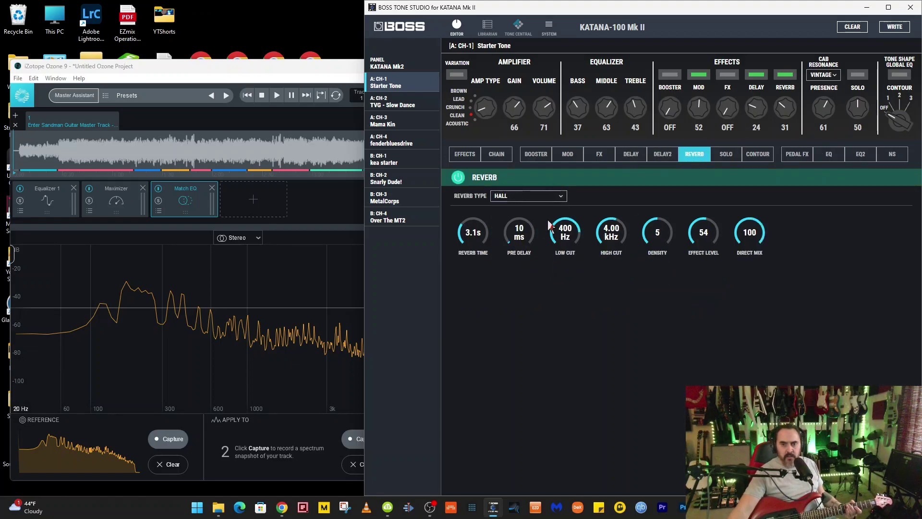
Change the Starter Tone's delay type to Analog.
{"action": "left_click", "coordinate": [633, 158]}
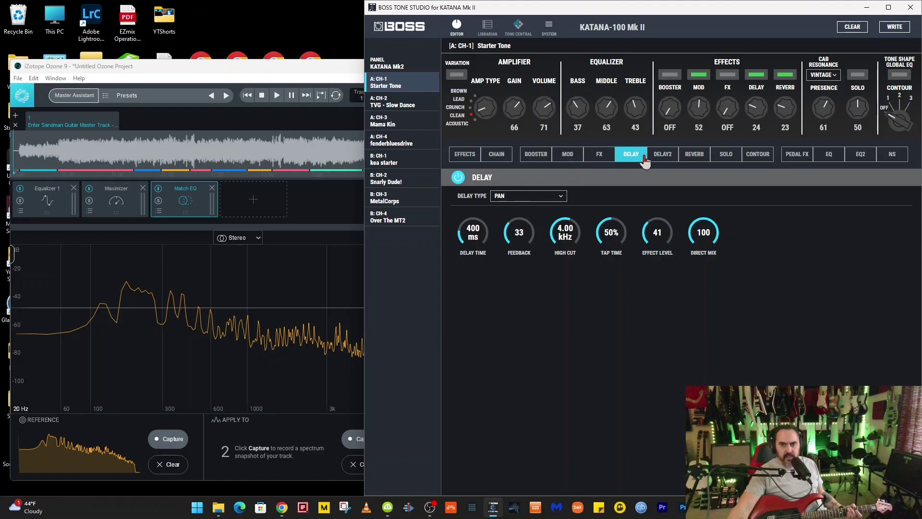
{"action": "left_click", "coordinate": [531, 196]}
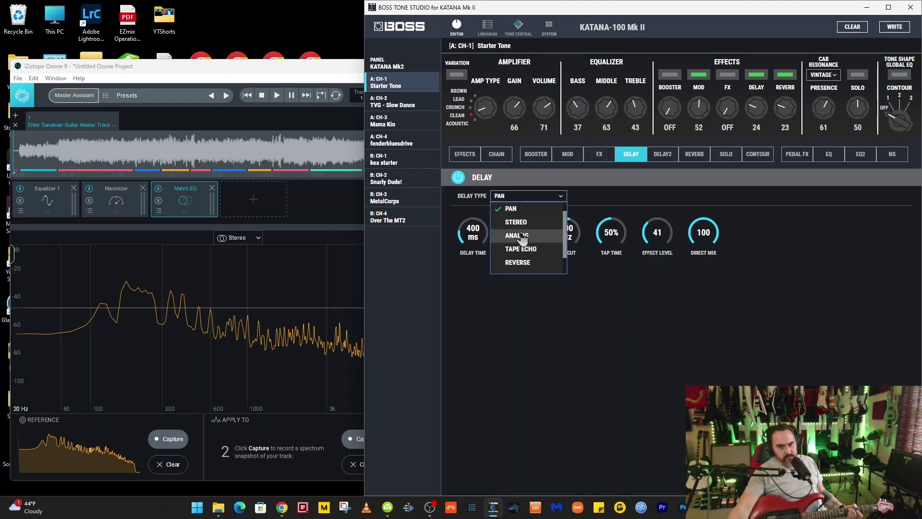
{"action": "left_click", "coordinate": [528, 235]}
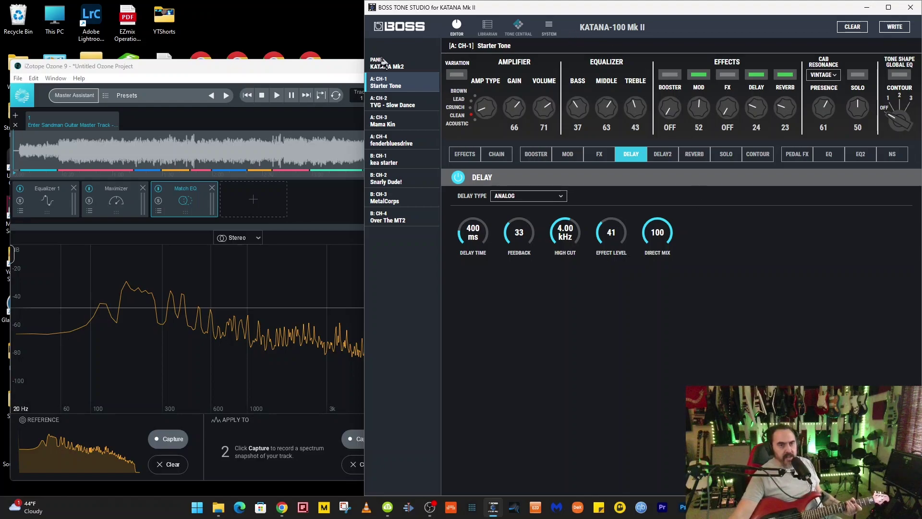
Switch the EQ type to GE-10, check the spectrum at 64 Hz, and set 31Hz to -3.0 dB and 62Hz to -2.5 dB.
{"action": "left_click", "coordinate": [830, 158]}
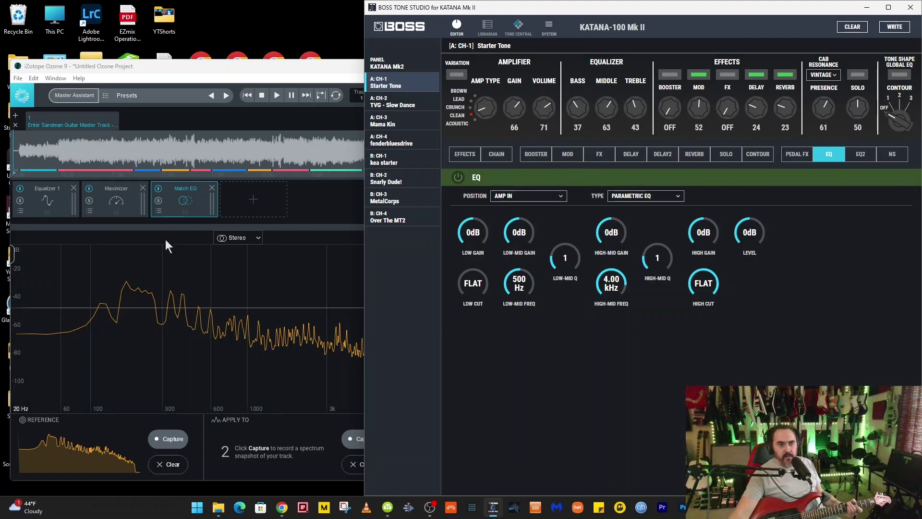
{"action": "left_click", "coordinate": [197, 69]}
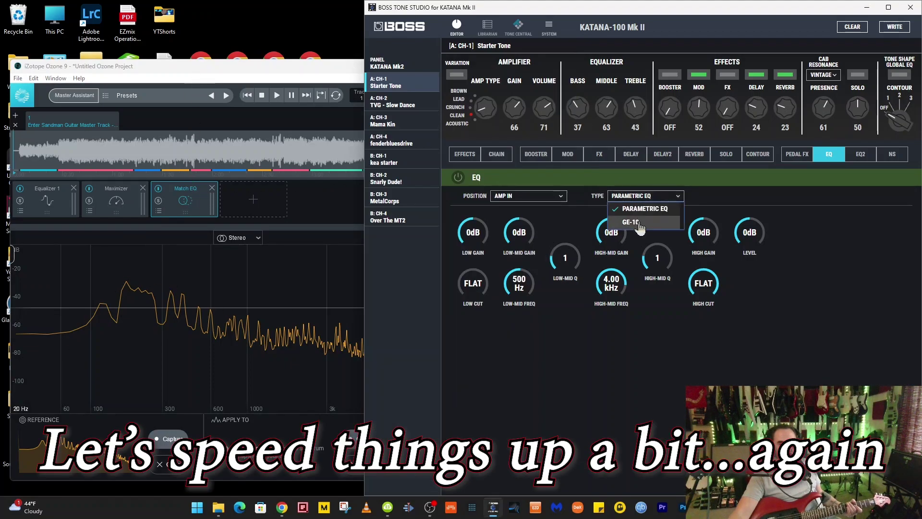
{"action": "left_click", "coordinate": [644, 210]}
{"action": "left_click_drag", "start_coordinate": [13, 257], "coordinate": [64, 256]}
{"action": "left_click", "coordinate": [610, 331]}
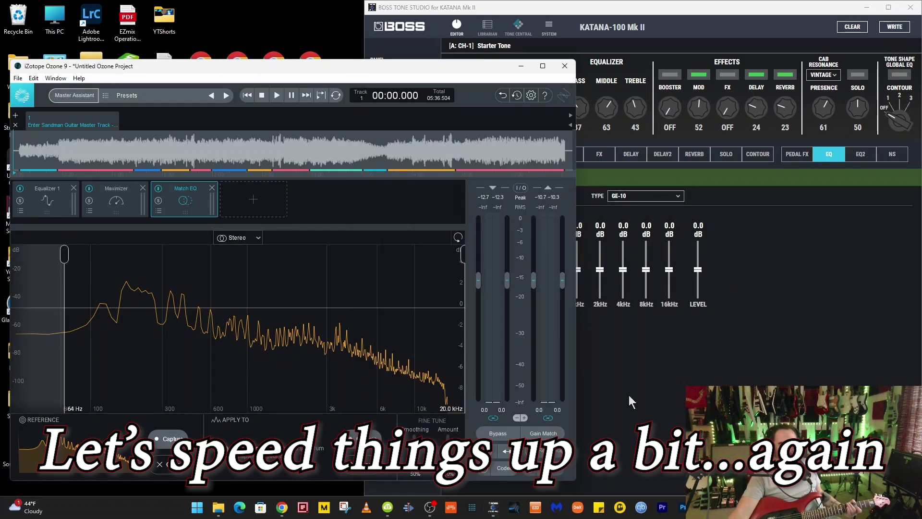
{"action": "left_click", "coordinate": [483, 272]}
{"action": "left_click_drag", "start_coordinate": [483, 272], "coordinate": [482, 288]}
Check the spectrum at 125 Hz and 250 Hz, and set the 125Hz band to +0.5 dB and 250Hz to +1.5 dB.
{"action": "left_click_drag", "start_coordinate": [65, 256], "coordinate": [107, 258]}
{"action": "left_click", "coordinate": [640, 368]}
{"action": "left_click_drag", "start_coordinate": [507, 272], "coordinate": [508, 269]}
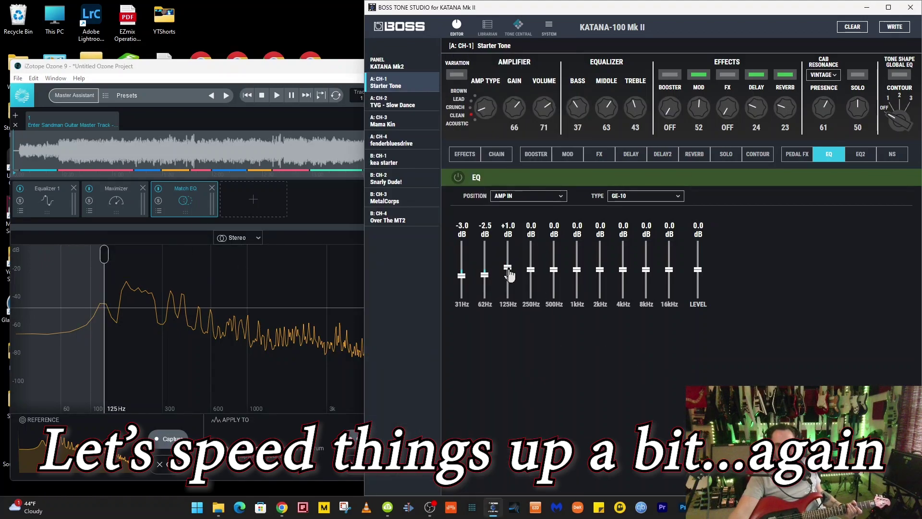
{"action": "left_click_drag", "start_coordinate": [104, 255], "coordinate": [149, 258]}
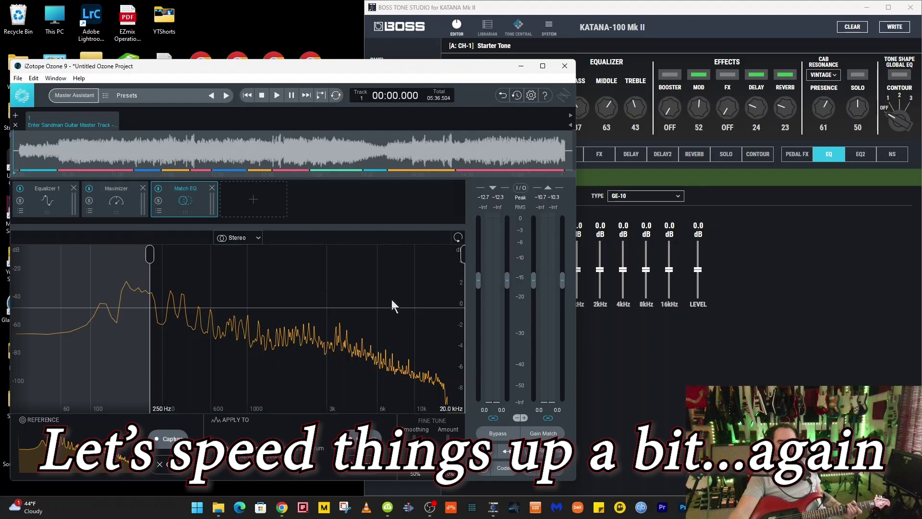
{"action": "left_click", "coordinate": [590, 312]}
{"action": "left_click_drag", "start_coordinate": [532, 272], "coordinate": [532, 268]}
Check the spectrum at 1.0 kHz and 2.0 kHz, and lower the 1kHz band to -2.5 dB.
{"action": "left_click_drag", "start_coordinate": [150, 254], "coordinate": [246, 262]}
{"action": "left_click", "coordinate": [602, 332]}
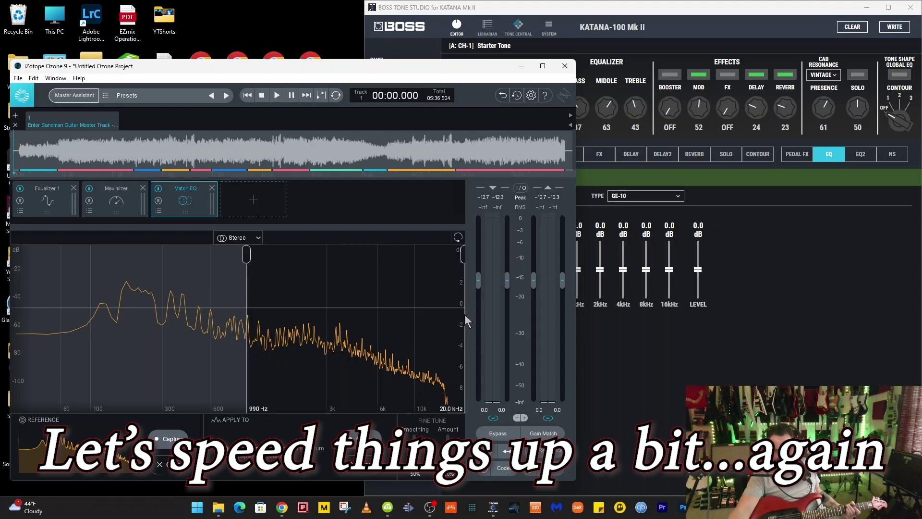
{"action": "left_click", "coordinate": [582, 322]}
{"action": "left_click_drag", "start_coordinate": [577, 269], "coordinate": [578, 272]}
{"action": "left_click", "coordinate": [248, 254]}
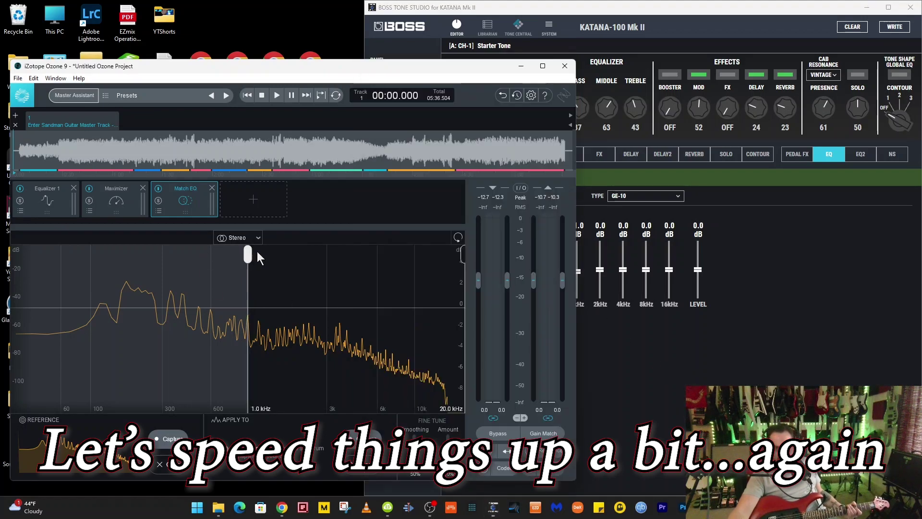
{"action": "left_click_drag", "start_coordinate": [247, 255], "coordinate": [298, 254]}
{"action": "left_click", "coordinate": [615, 316]}
{"action": "left_click_drag", "start_coordinate": [579, 277], "coordinate": [578, 280]}
Check the spectrum at 4.0 kHz and 2.0 kHz, and set the 4kHz band to -3.5 dB and 2kHz to -2.5 dB.
{"action": "left_click_drag", "start_coordinate": [298, 255], "coordinate": [348, 257]}
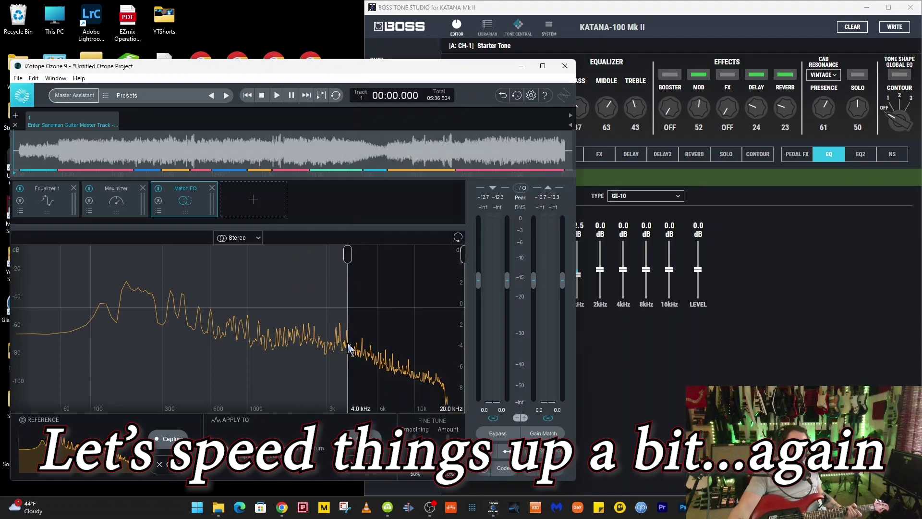
{"action": "left_click", "coordinate": [597, 340]}
{"action": "left_click_drag", "start_coordinate": [623, 270], "coordinate": [622, 277]}
{"action": "left_click_drag", "start_coordinate": [347, 255], "coordinate": [299, 259]}
{"action": "left_click_drag", "start_coordinate": [600, 269], "coordinate": [600, 276]}
Recheck the spectrum at 2.0 kHz and 1.0 kHz, and set the 1kHz band to -1.0 dB.
{"action": "left_click", "coordinate": [299, 260]}
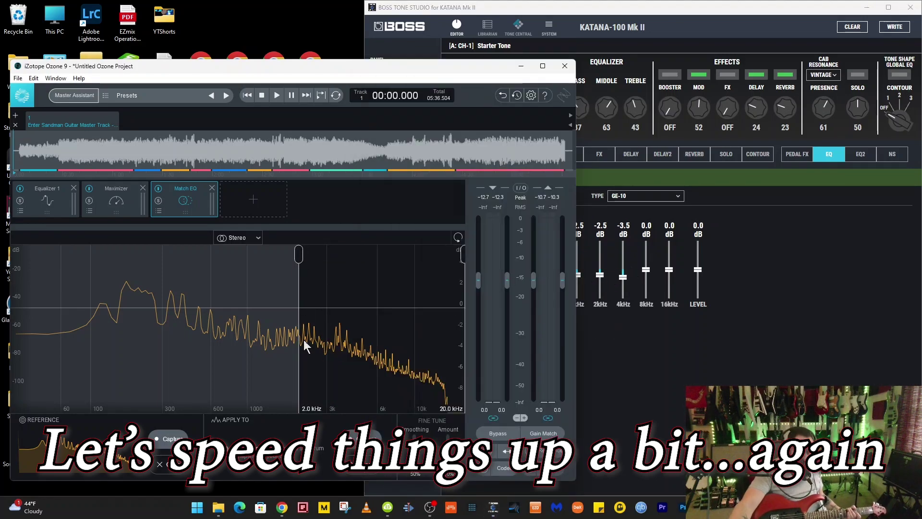
{"action": "left_click_drag", "start_coordinate": [299, 254], "coordinate": [248, 254]}
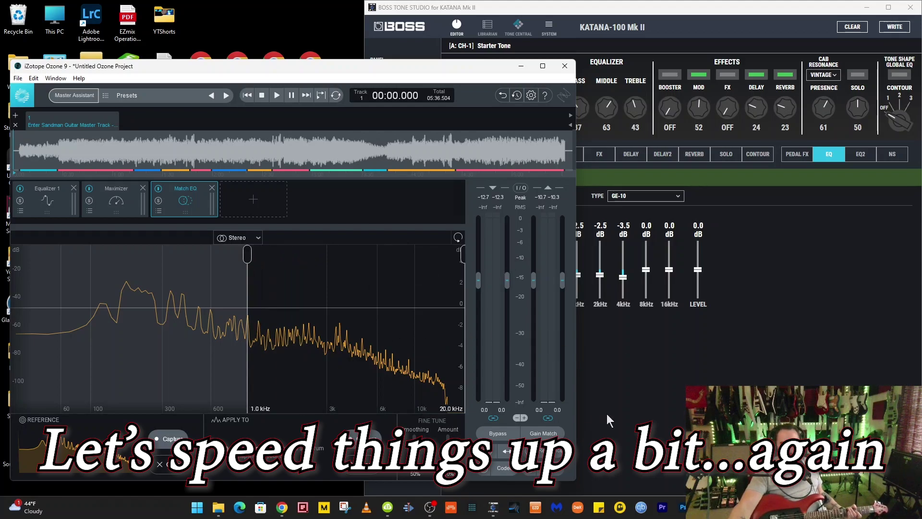
{"action": "left_click", "coordinate": [583, 414]}
{"action": "left_click_drag", "start_coordinate": [577, 269], "coordinate": [577, 272]}
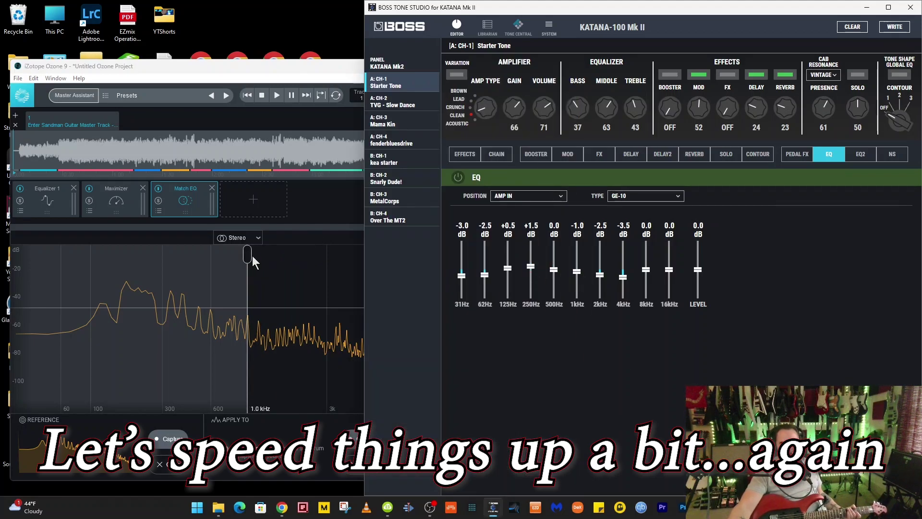
Check the spectrum around 8 kHz, and set the 8kHz band to -5.0 dB, 16kHz to -12.0 dB and the EQ level to +8.5 dB.
{"action": "left_click_drag", "start_coordinate": [249, 255], "coordinate": [399, 255]}
{"action": "left_click_drag", "start_coordinate": [646, 269], "coordinate": [669, 295]}
{"action": "left_click_drag", "start_coordinate": [698, 270], "coordinate": [697, 257]}
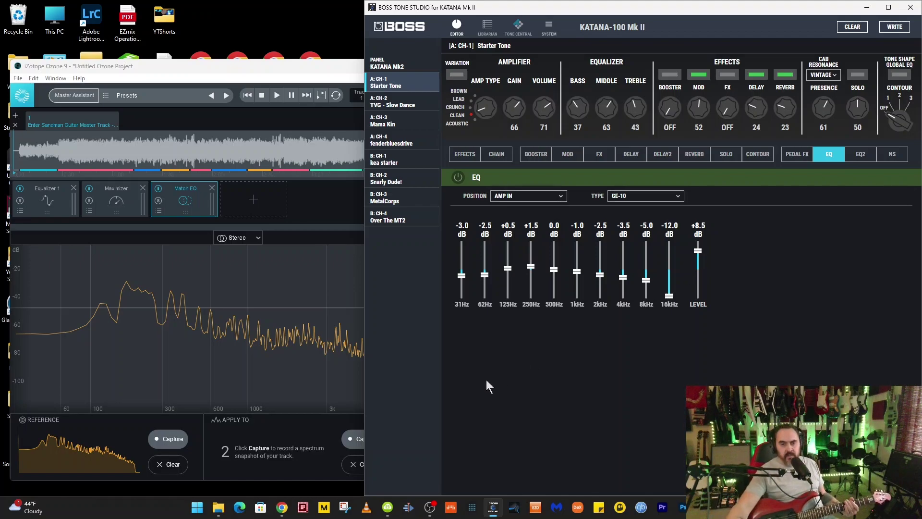
Turn the EQ on, reduce its level to +1.5 dB, and lower the amplifier gain to 45.
{"action": "left_click", "coordinate": [457, 177]}
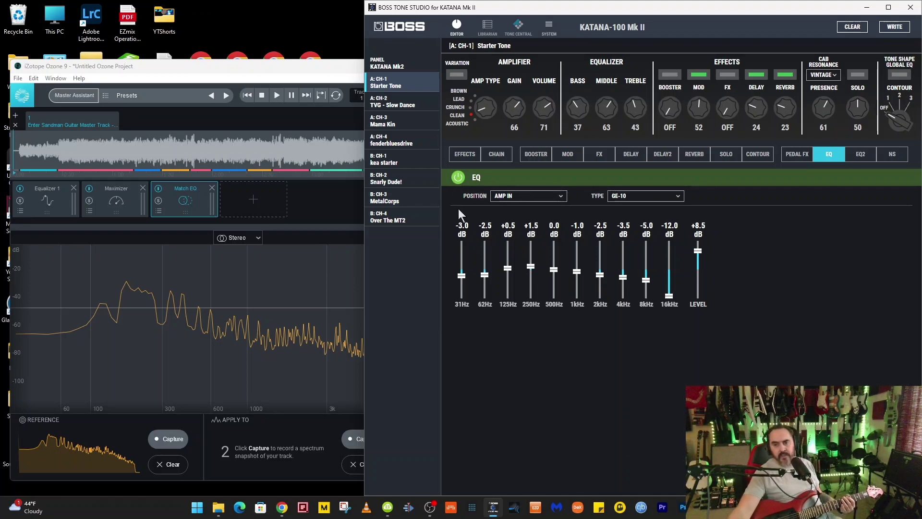
{"action": "left_click_drag", "start_coordinate": [698, 250], "coordinate": [697, 266]}
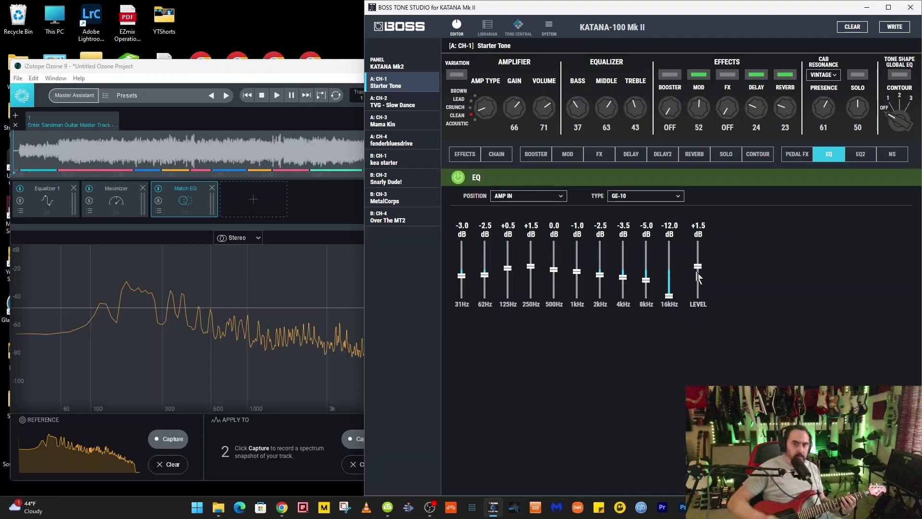
{"action": "scroll", "coordinate": [513, 117], "scroll_direction": "down", "scroll_amount": 5}
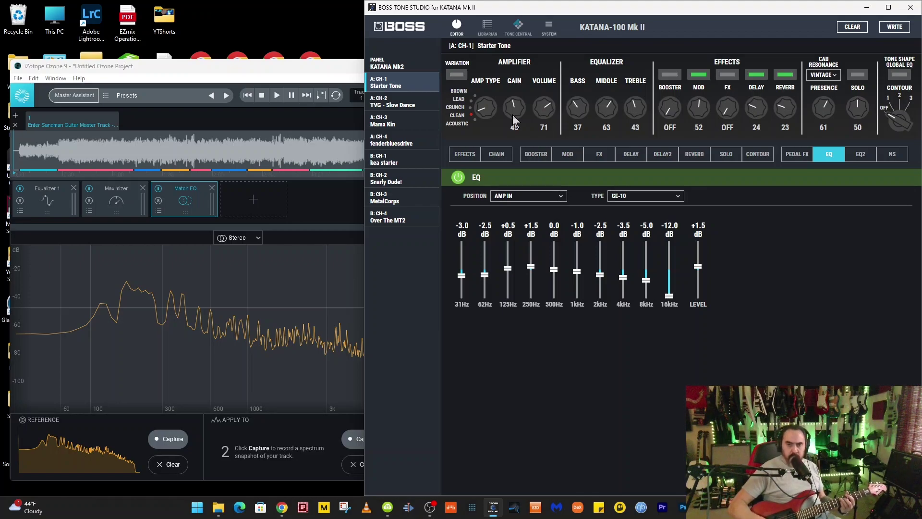
Set the booster type to Treble Boost and turn the booster on.
{"action": "left_click", "coordinate": [536, 153]}
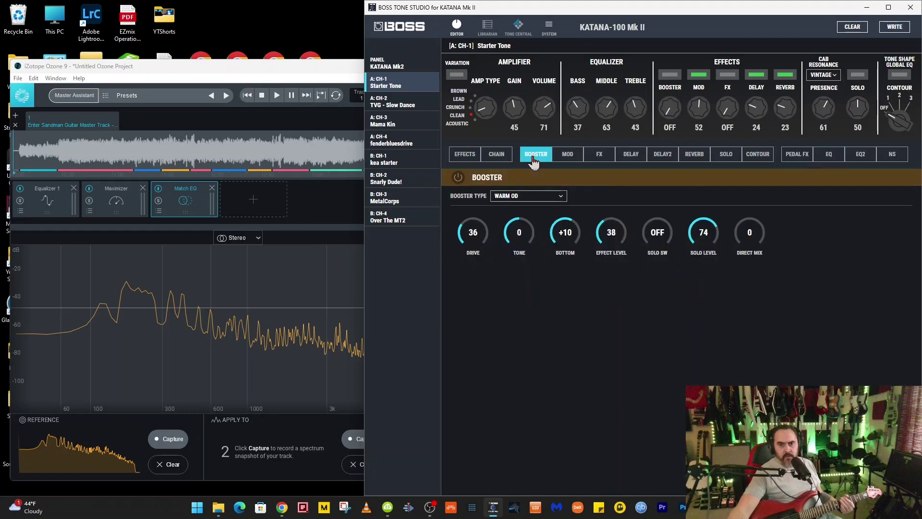
{"action": "left_click", "coordinate": [506, 198]}
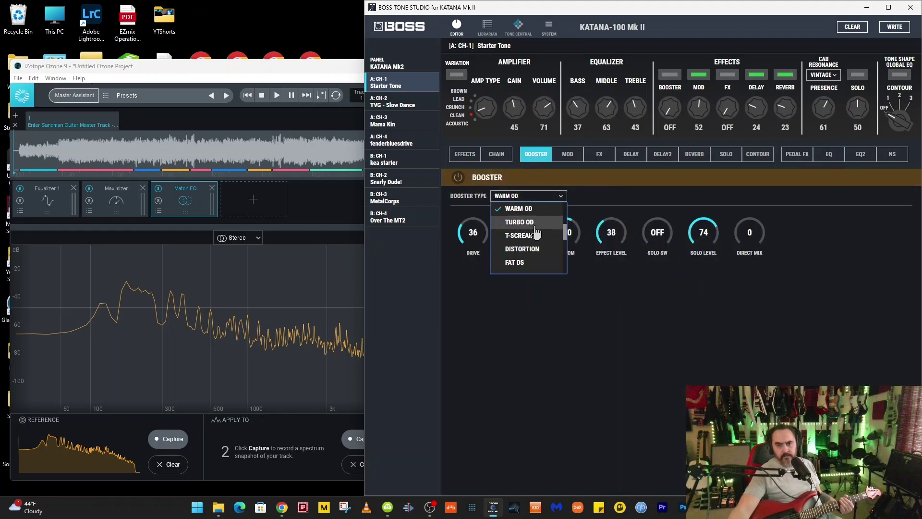
{"action": "scroll", "coordinate": [535, 235], "scroll_direction": "down", "scroll_amount": 1}
{"action": "scroll", "coordinate": [535, 235], "scroll_direction": "up", "scroll_amount": 3}
{"action": "left_click", "coordinate": [536, 221]}
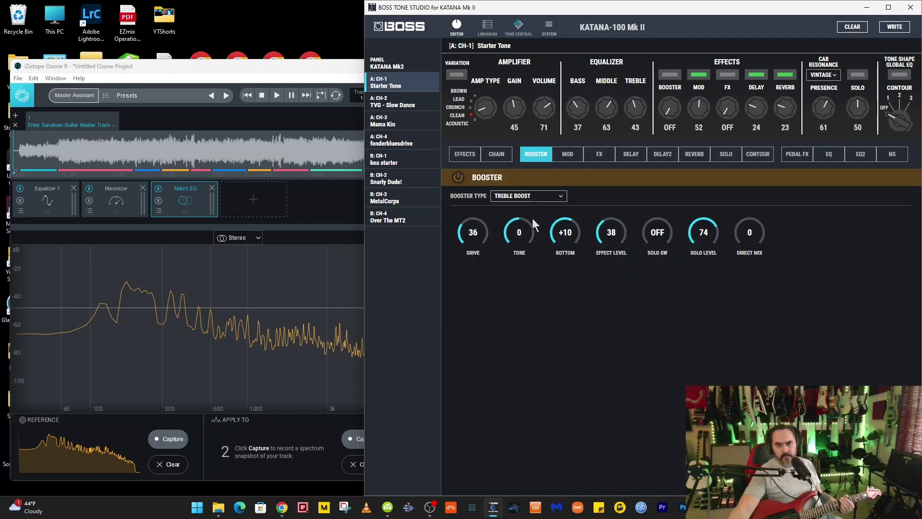
{"action": "left_click", "coordinate": [458, 178]}
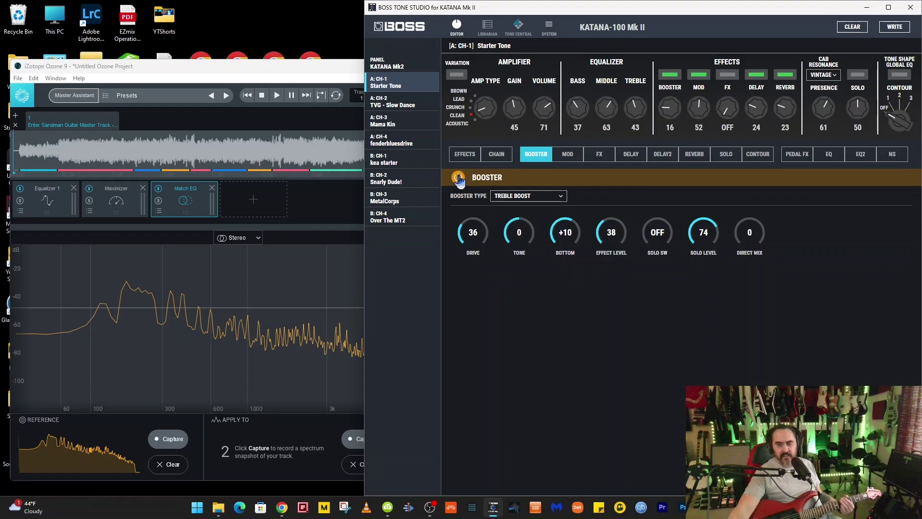
Set the equalizer middle to 47 and treble to 54, the booster drive to 0 and effect level to 56, and the amplifier gain to 27.
{"action": "scroll", "coordinate": [606, 112], "scroll_direction": "down", "scroll_amount": 6}
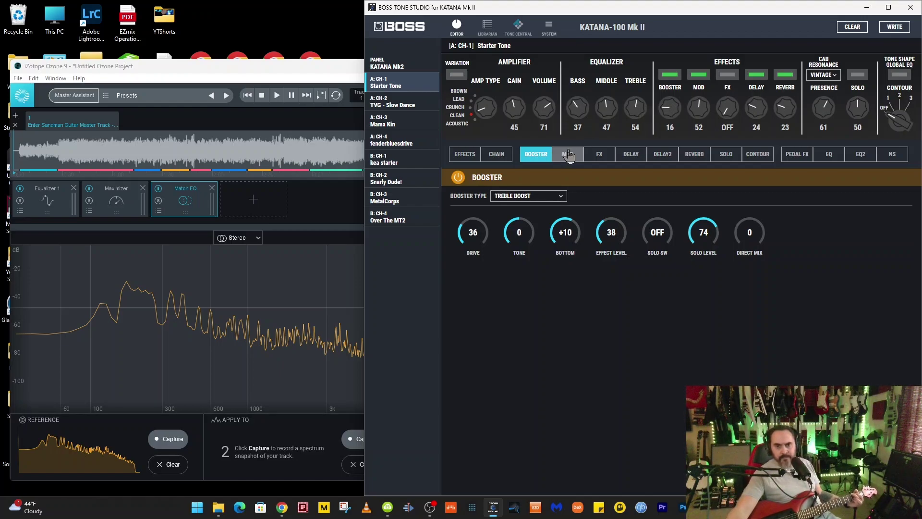
{"action": "left_click_drag", "start_coordinate": [474, 232], "coordinate": [475, 243]}
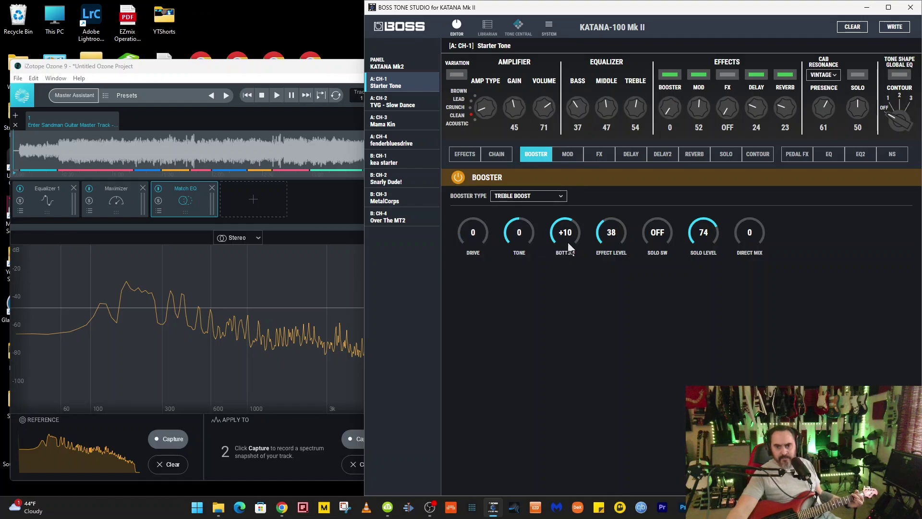
{"action": "left_click_drag", "start_coordinate": [609, 235], "coordinate": [610, 232]}
{"action": "scroll", "coordinate": [611, 234], "scroll_direction": "up", "scroll_amount": 3}
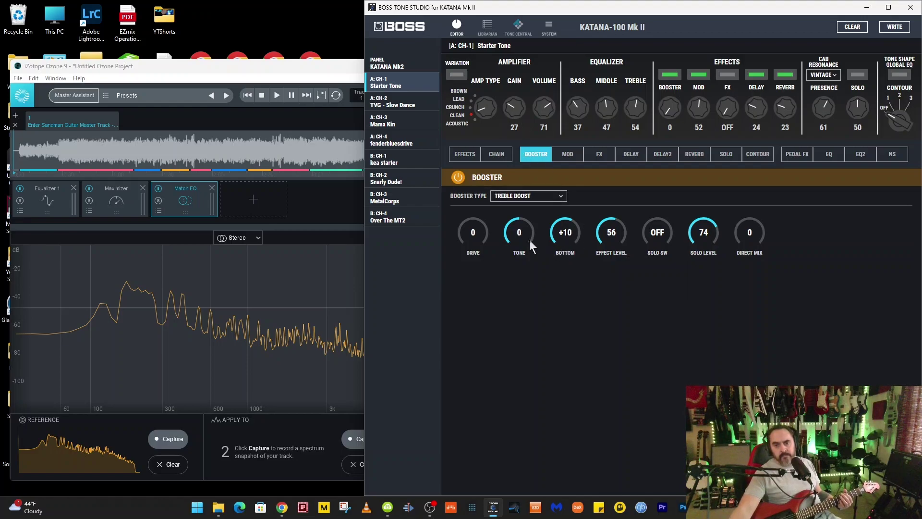
Set the booster's tone to +12, bottom to +5 and effect level to 68, and raise the amplifier volume to 100.
{"action": "left_click_drag", "start_coordinate": [518, 232], "coordinate": [519, 221]}
{"action": "scroll", "coordinate": [613, 237], "scroll_direction": "up", "scroll_amount": 7}
{"action": "scroll", "coordinate": [566, 232], "scroll_direction": "down", "scroll_amount": 5}
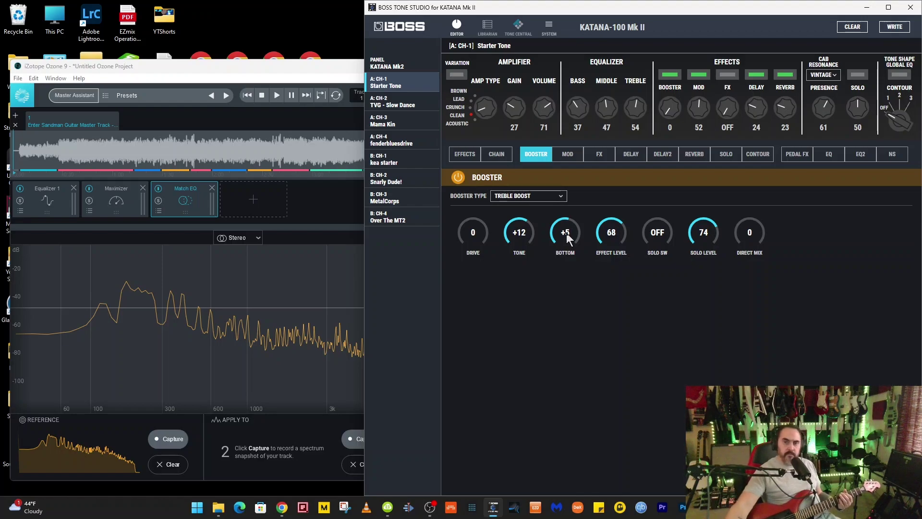
{"action": "scroll", "coordinate": [534, 108], "scroll_direction": "up", "scroll_amount": 20}
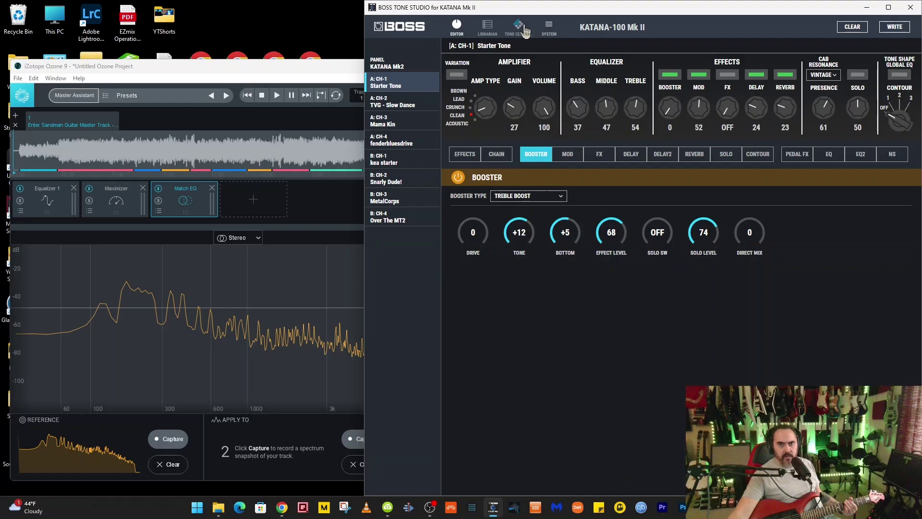
Write the edited tone to A: CH1 under the name "entercleanman".
{"action": "left_click", "coordinate": [883, 29]}
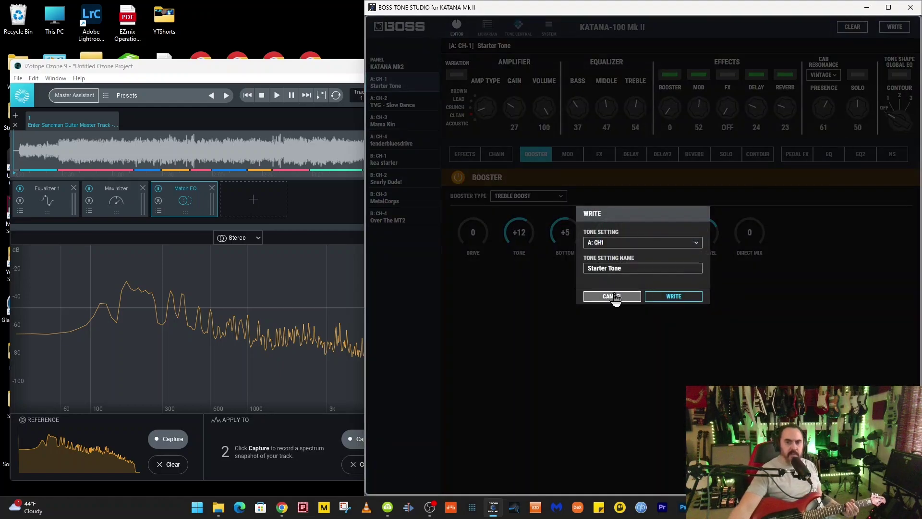
{"action": "left_click_drag", "start_coordinate": [630, 271], "coordinate": [571, 269]}
{"action": "type", "text": "enterc"}
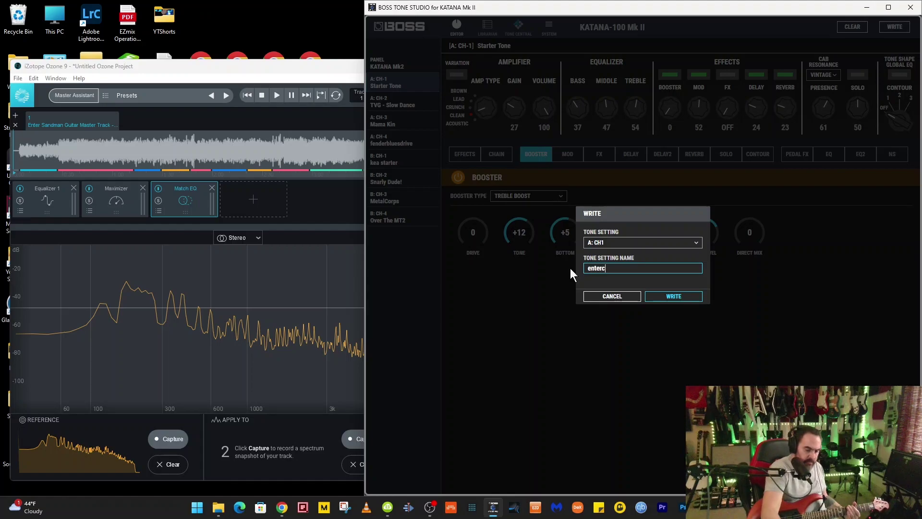
{"action": "type", "text": "leanm"}
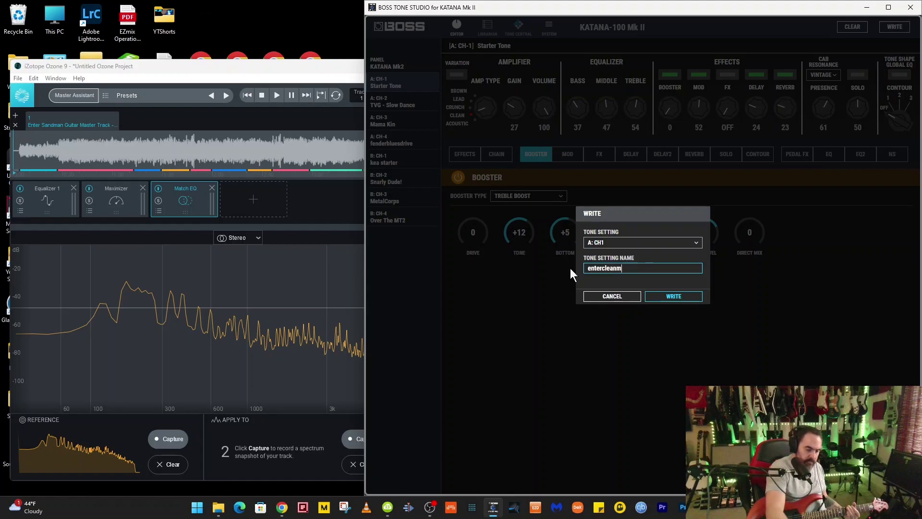
{"action": "type", "text": "an"}
{"action": "left_click", "coordinate": [665, 296]}
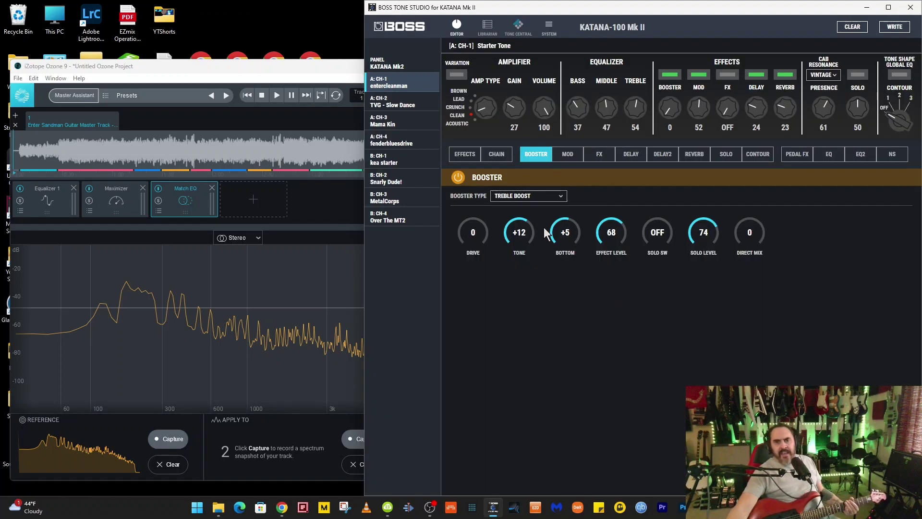
Load the Black Clean tone from the Black Album liveset in the librarian and show it in the editor.
{"action": "left_click", "coordinate": [487, 26]}
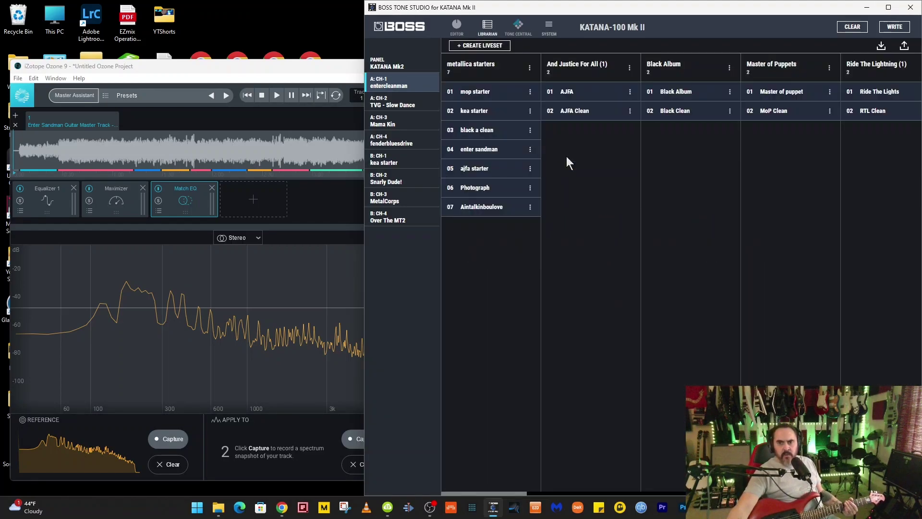
{"action": "left_click", "coordinate": [689, 113]}
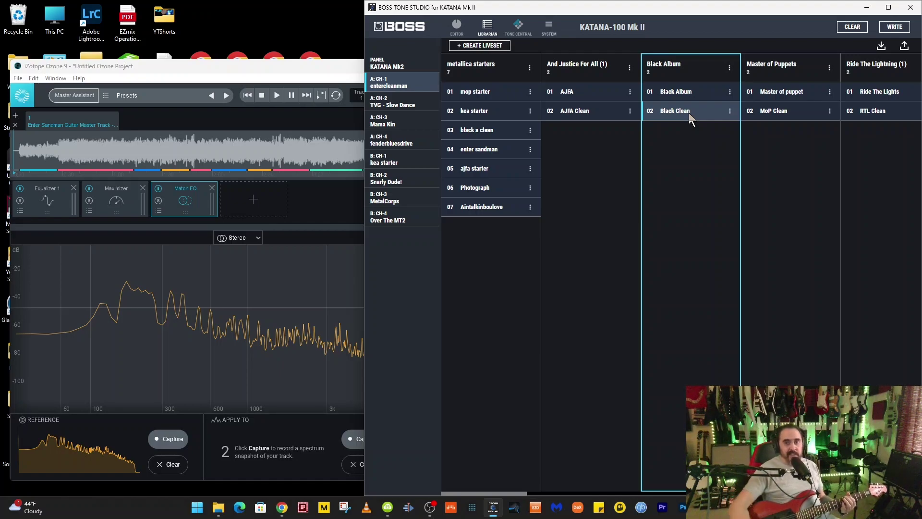
{"action": "left_click", "coordinate": [457, 27]}
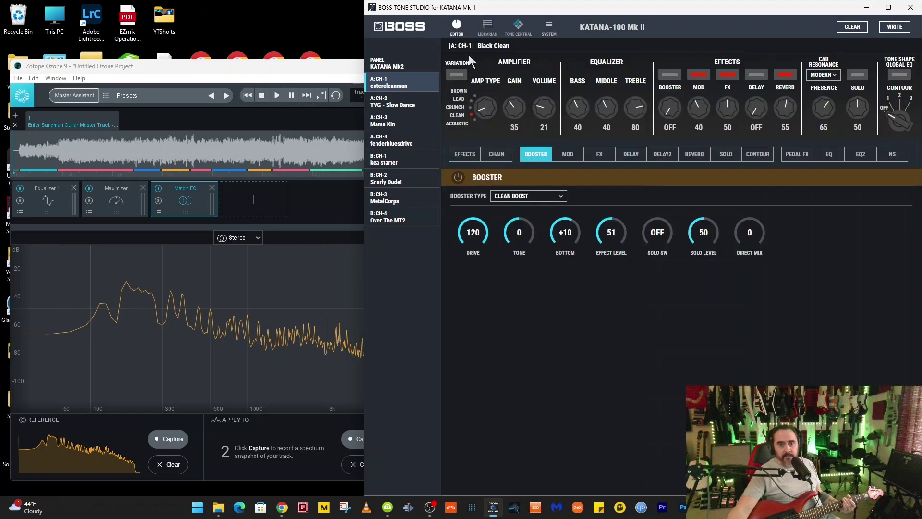
Examine the Black Clean tone's Mod, FX, Reverb, EQ and EQ2 settings for comparison.
{"action": "left_click", "coordinate": [567, 155]}
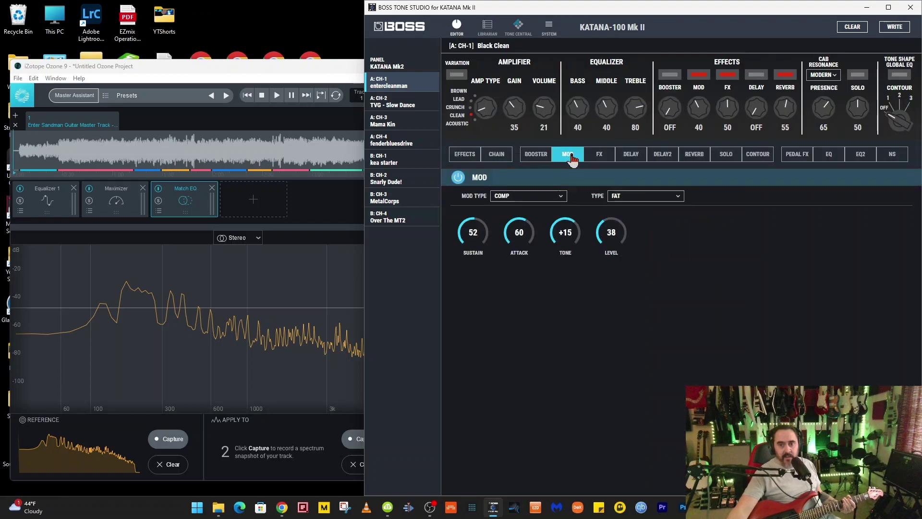
{"action": "left_click", "coordinate": [606, 159]}
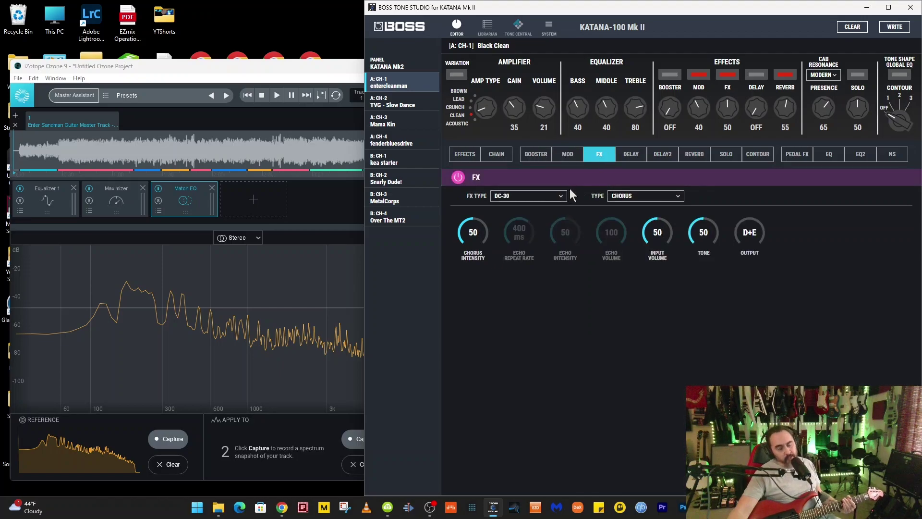
{"action": "left_click", "coordinate": [693, 160]}
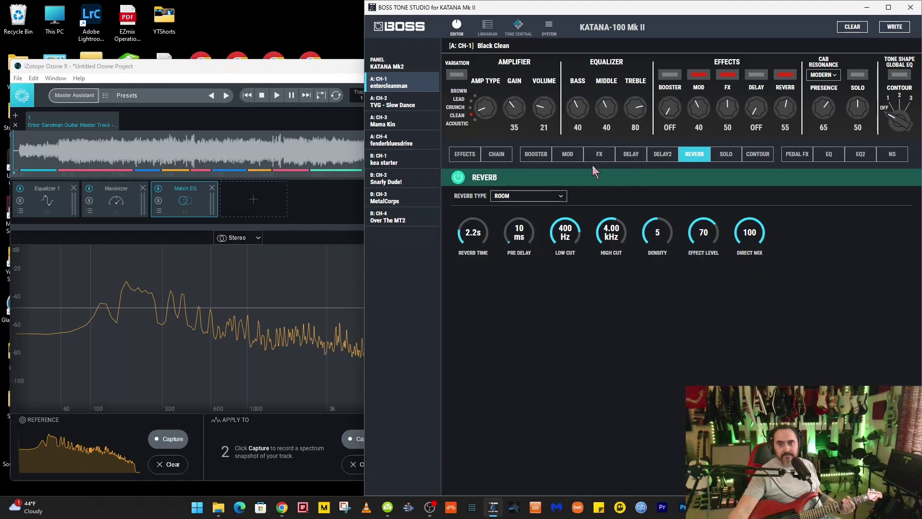
{"action": "left_click", "coordinate": [830, 161]}
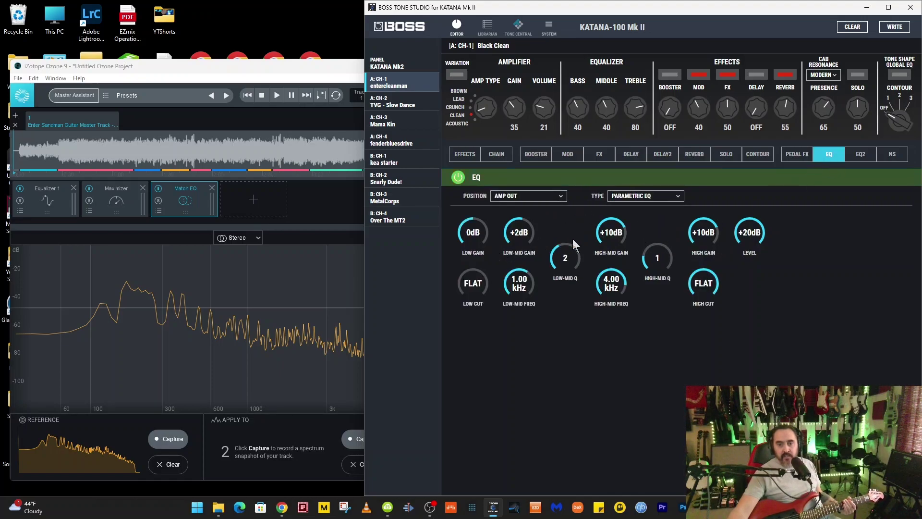
{"action": "left_click", "coordinate": [859, 156]}
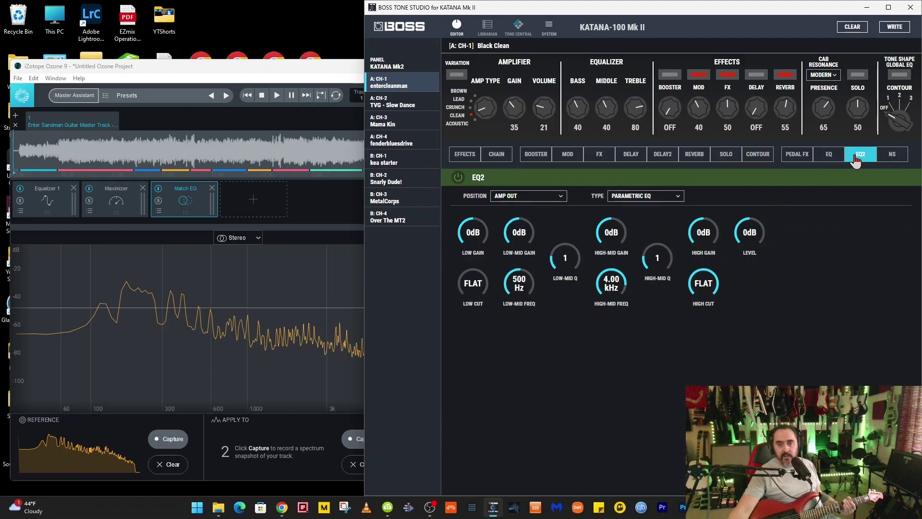
{"action": "left_click", "coordinate": [829, 155]}
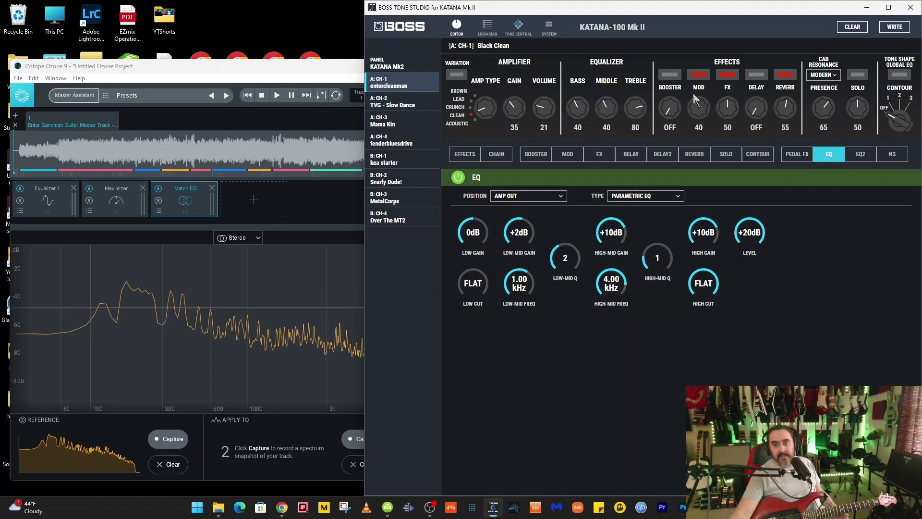
Recall the entercleanman tone on A: CH-1 and set its Mod compressor type to Fat.
{"action": "left_click", "coordinate": [401, 85]}
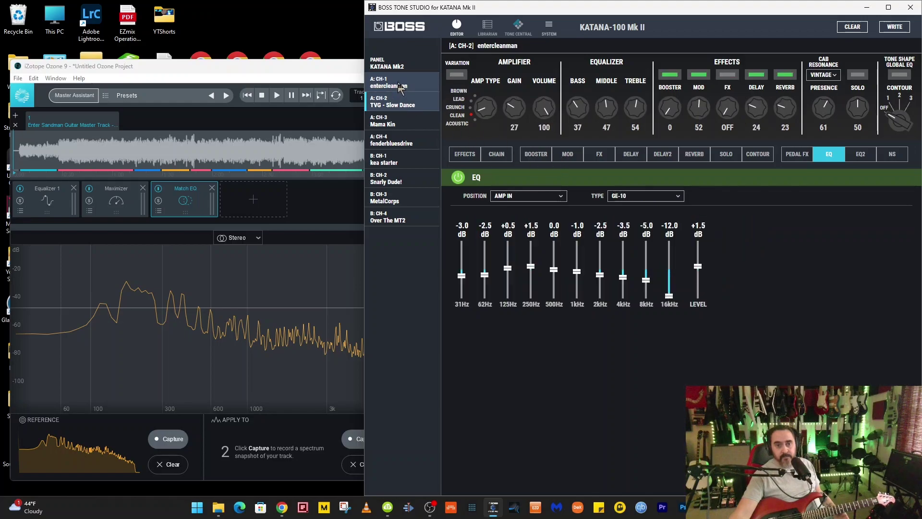
{"action": "left_click", "coordinate": [568, 161]}
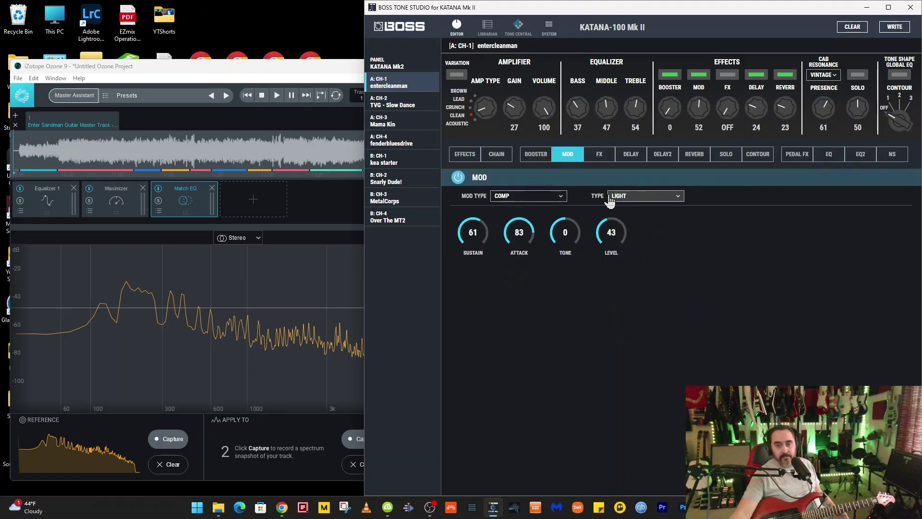
{"action": "left_click", "coordinate": [624, 196]}
{"action": "left_click", "coordinate": [628, 252]}
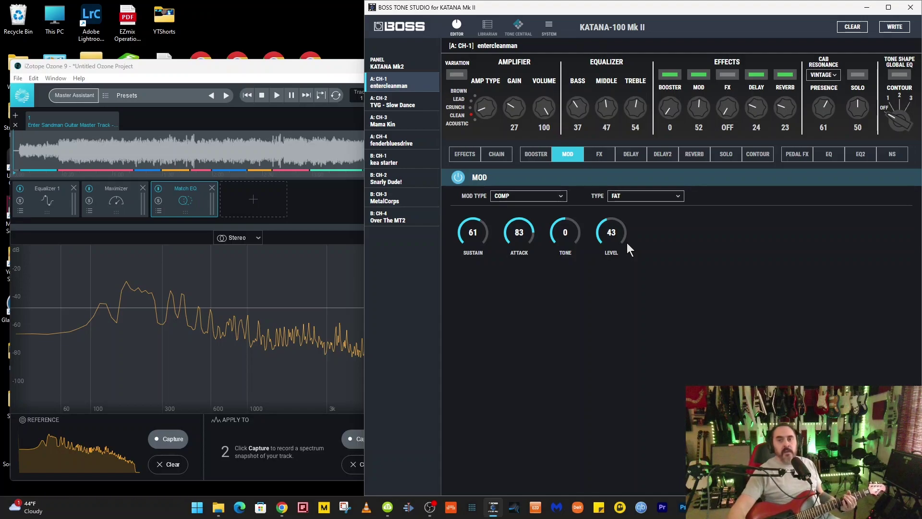
Set the entercleanman tone's FX type to Chorus and turn the FX on.
{"action": "left_click", "coordinate": [598, 156]}
{"action": "left_click", "coordinate": [521, 194]}
{"action": "left_click", "coordinate": [517, 205]}
{"action": "left_click", "coordinate": [458, 177]}
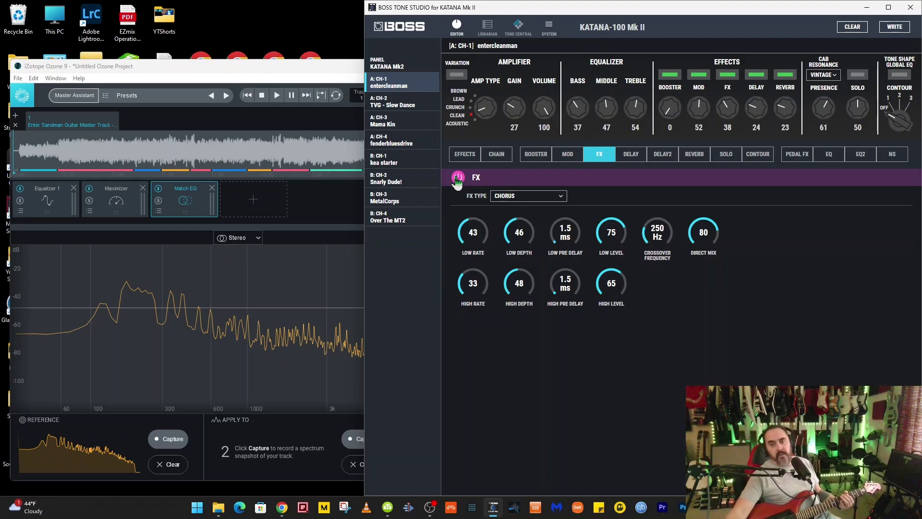
Turn on EQ2 as a parametric EQ positioned at Amp Out.
{"action": "left_click", "coordinate": [829, 155]}
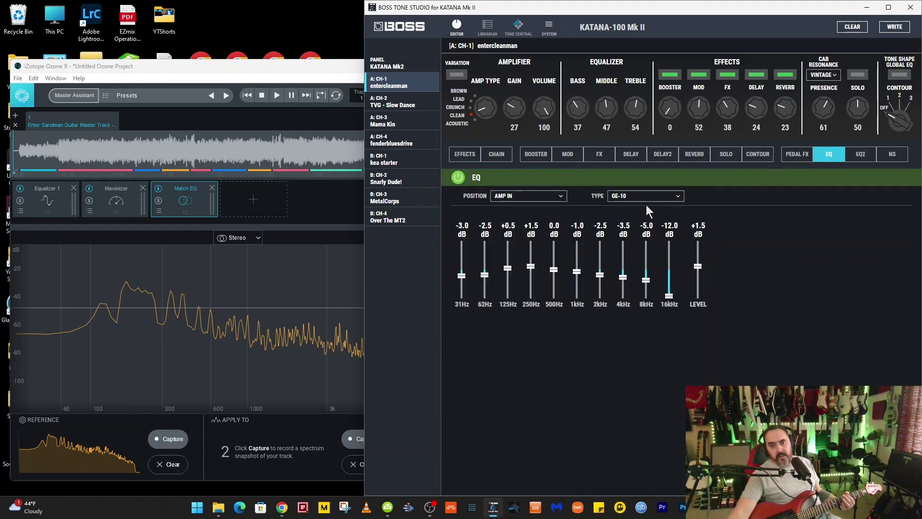
{"action": "left_click", "coordinate": [860, 155]}
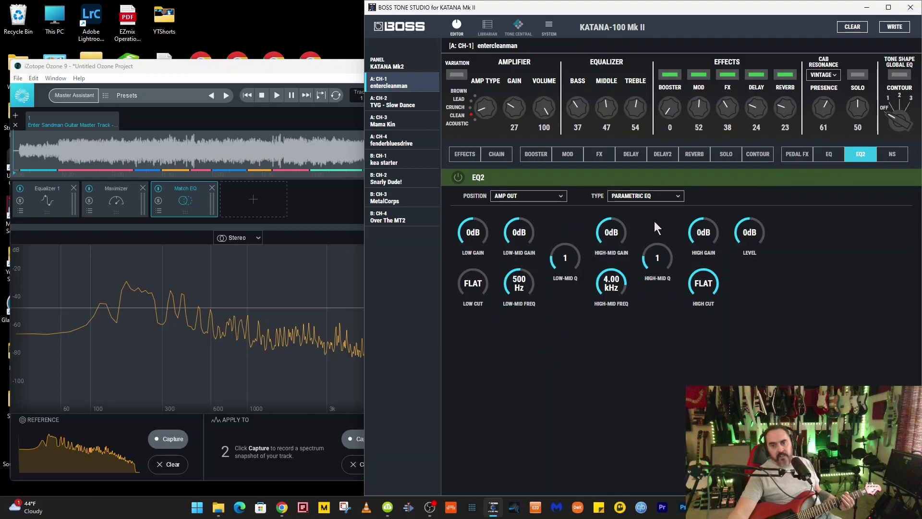
{"action": "left_click", "coordinate": [458, 177]}
{"action": "left_click", "coordinate": [527, 197]}
{"action": "left_click", "coordinate": [526, 213]}
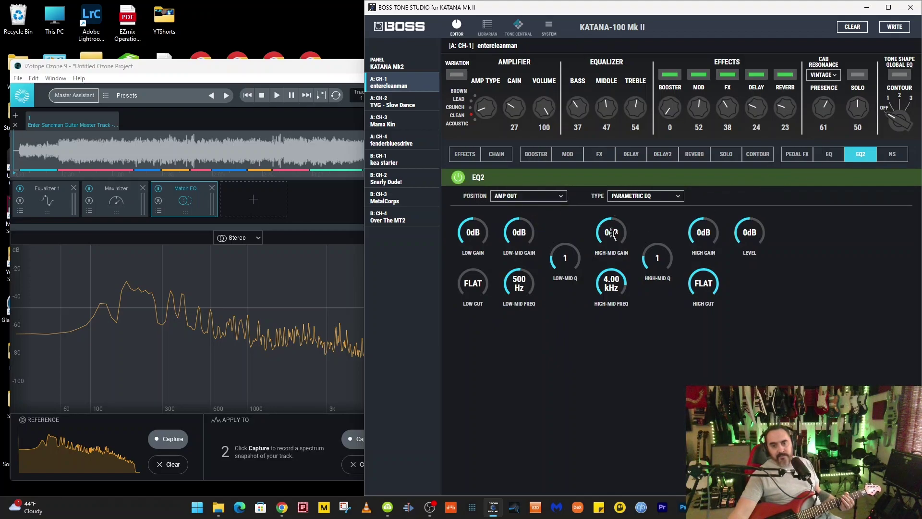
Set EQ2's high-mid gain to +10 dB, high gain to +11 dB, low-mid Q to 2 and level to +6 dB, and turn the booster off.
{"action": "scroll", "coordinate": [611, 234], "scroll_direction": "up", "scroll_amount": 5}
{"action": "scroll", "coordinate": [703, 233], "scroll_direction": "up", "scroll_amount": 10}
{"action": "scroll", "coordinate": [705, 234], "scroll_direction": "down", "scroll_amount": 3}
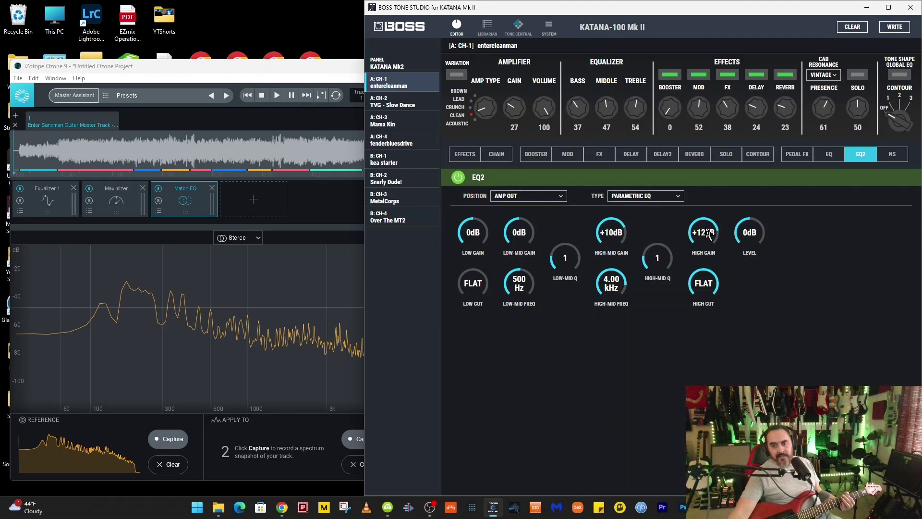
{"action": "scroll", "coordinate": [709, 235], "scroll_direction": "up", "scroll_amount": 2}
{"action": "scroll", "coordinate": [711, 235], "scroll_direction": "up", "scroll_amount": 1}
{"action": "scroll", "coordinate": [710, 235], "scroll_direction": "down", "scroll_amount": 3}
{"action": "scroll", "coordinate": [711, 234], "scroll_direction": "up", "scroll_amount": 2}
{"action": "scroll", "coordinate": [574, 255], "scroll_direction": "up", "scroll_amount": 1}
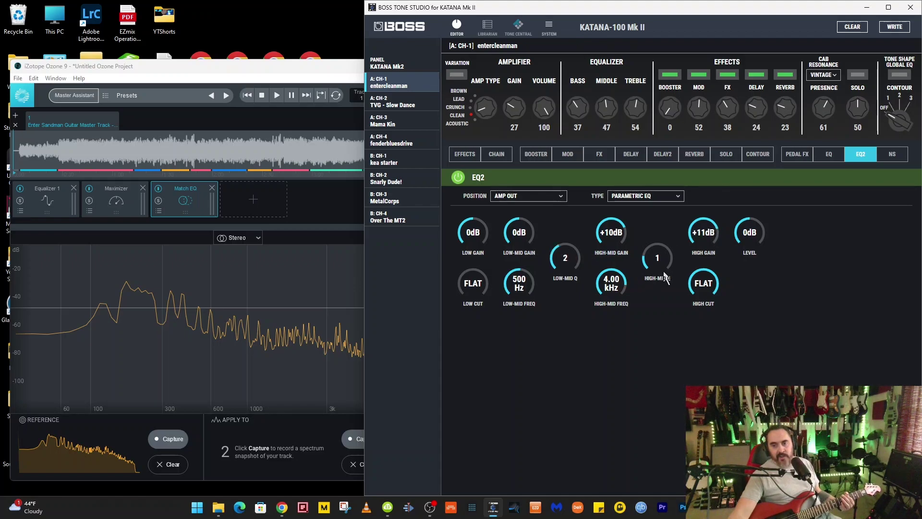
{"action": "scroll", "coordinate": [759, 237], "scroll_direction": "up", "scroll_amount": 6}
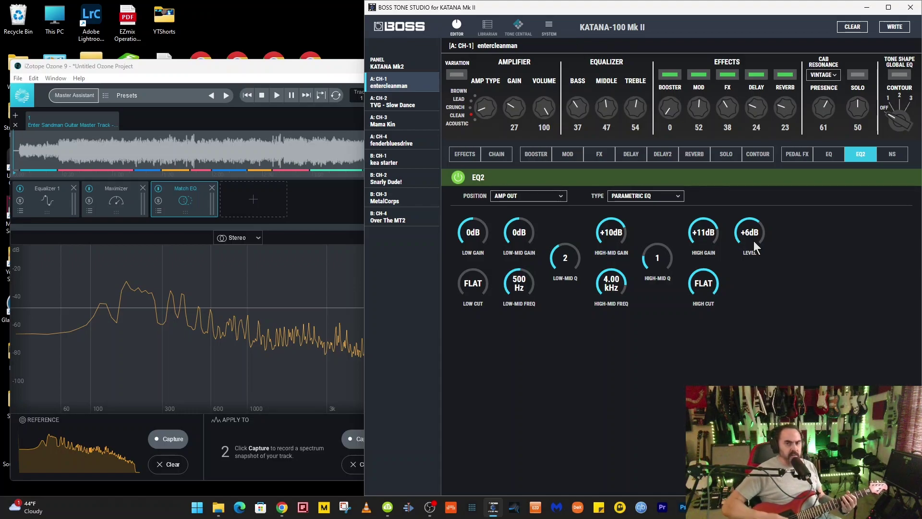
{"action": "scroll", "coordinate": [668, 130], "scroll_direction": "down", "scroll_amount": 1}
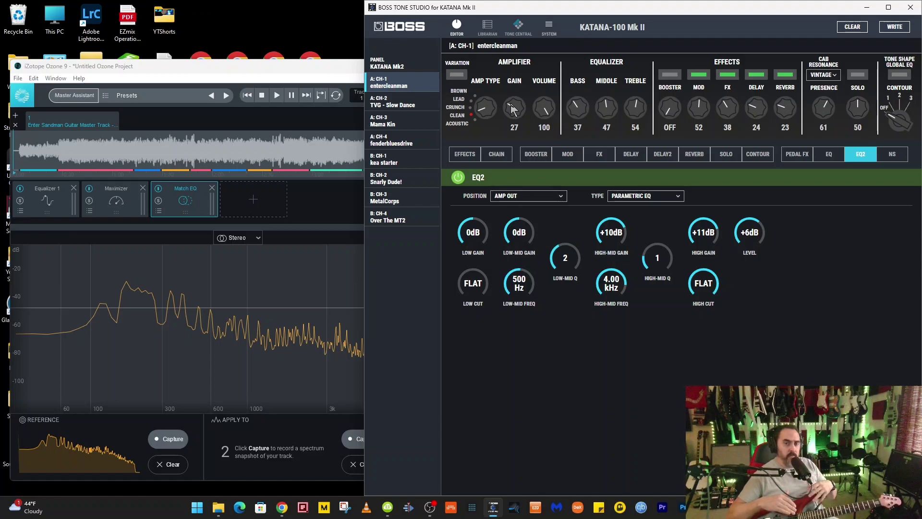
Audition the MetalCorps tone on B: CH-3 against the Over The MT2 tone on B: CH-4.
{"action": "left_click", "coordinate": [399, 199]}
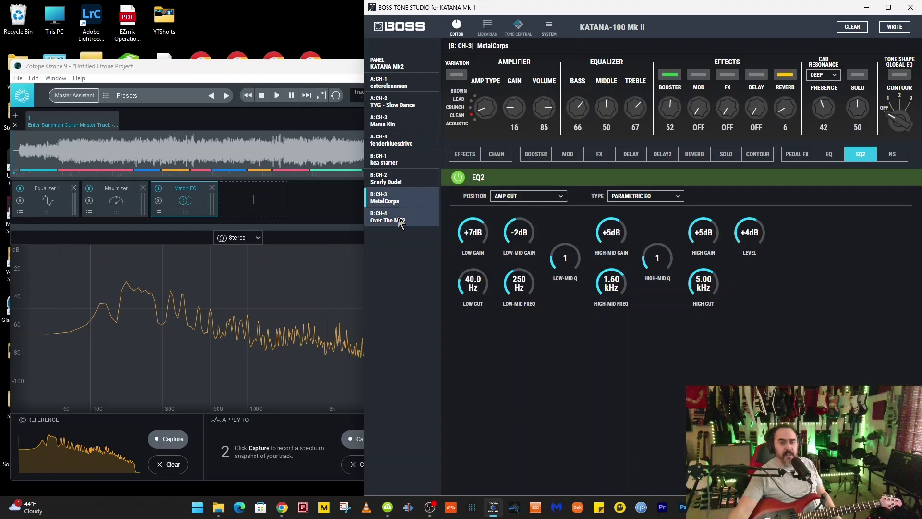
{"action": "left_click", "coordinate": [399, 221]}
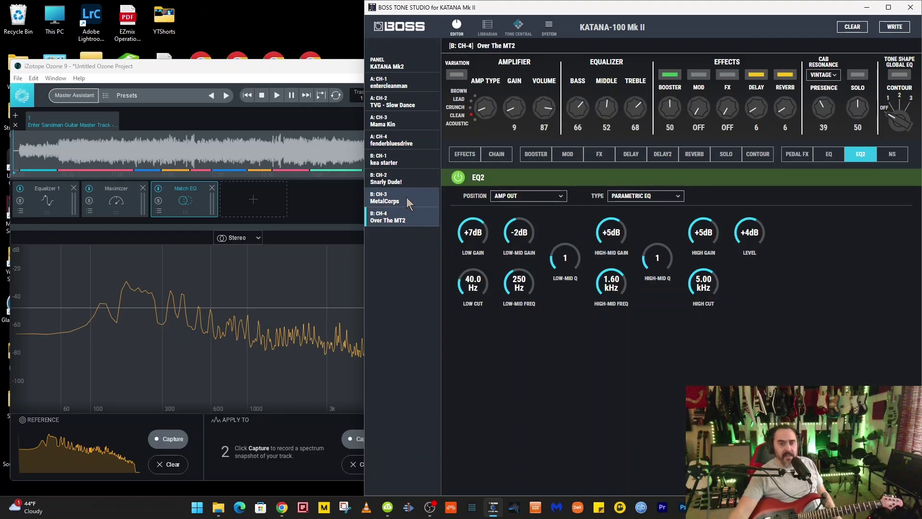
{"action": "left_click", "coordinate": [407, 201]}
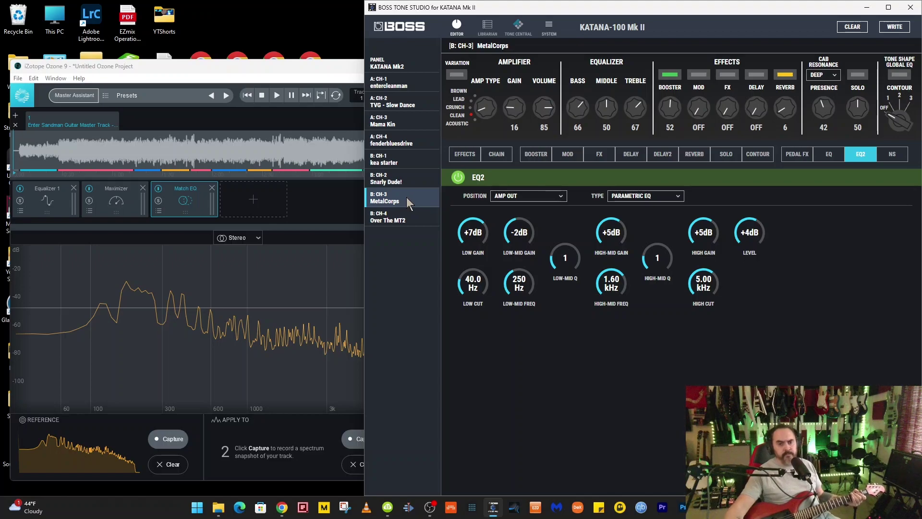
{"action": "left_click", "coordinate": [416, 215]}
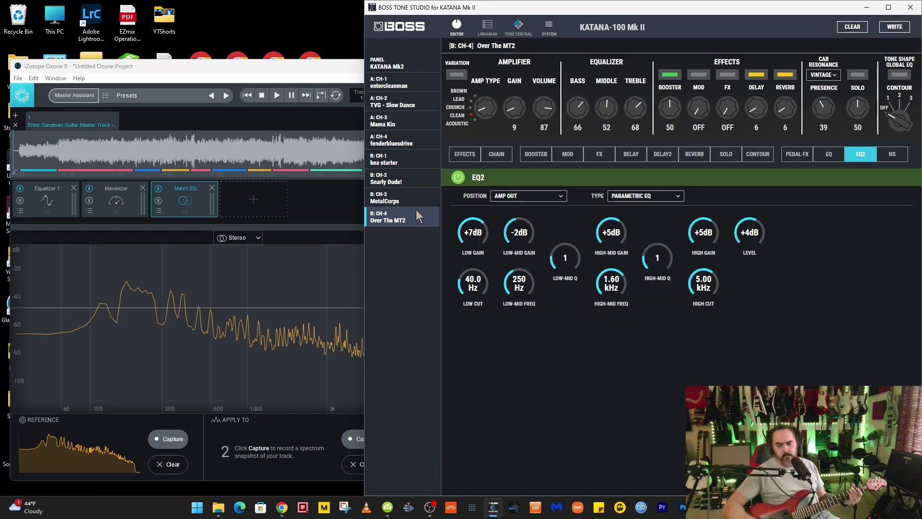
Switch to the Snarly Dude! tone on B: CH-2 and toggle its Contour.
{"action": "left_click", "coordinate": [402, 185]}
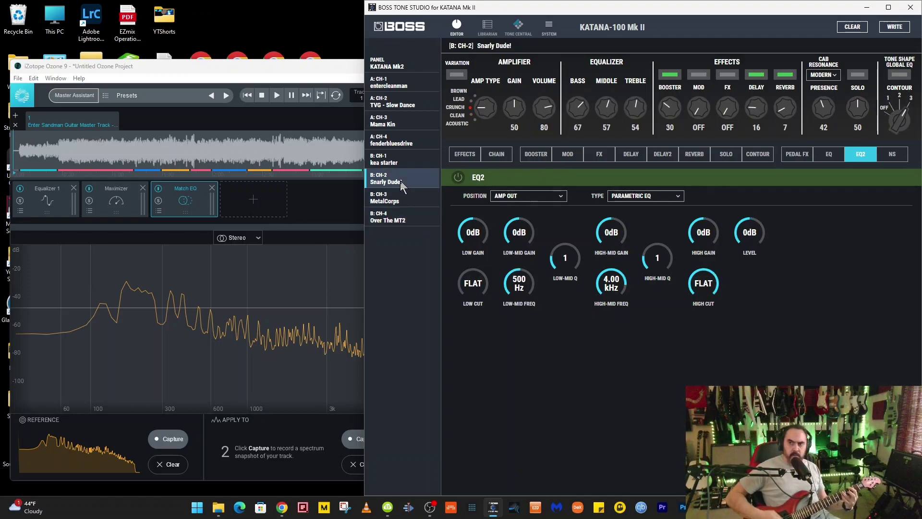
{"action": "left_click", "coordinate": [900, 75]}
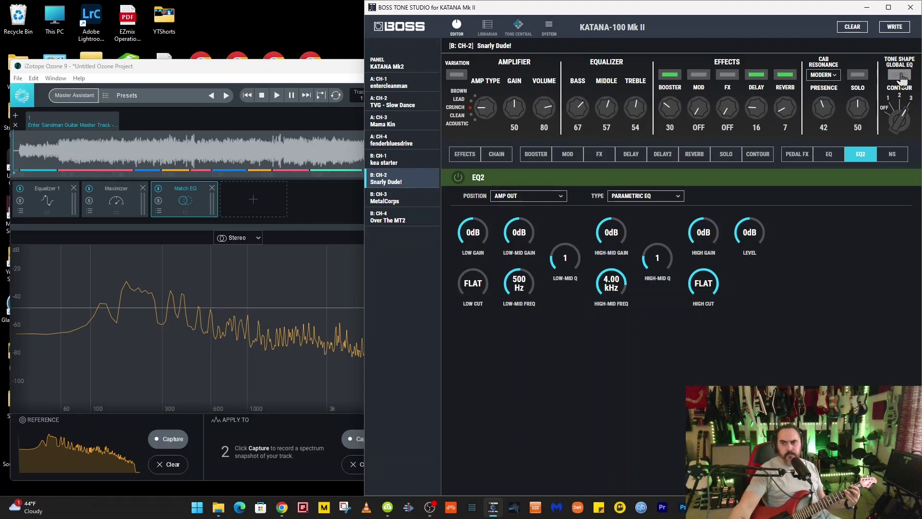